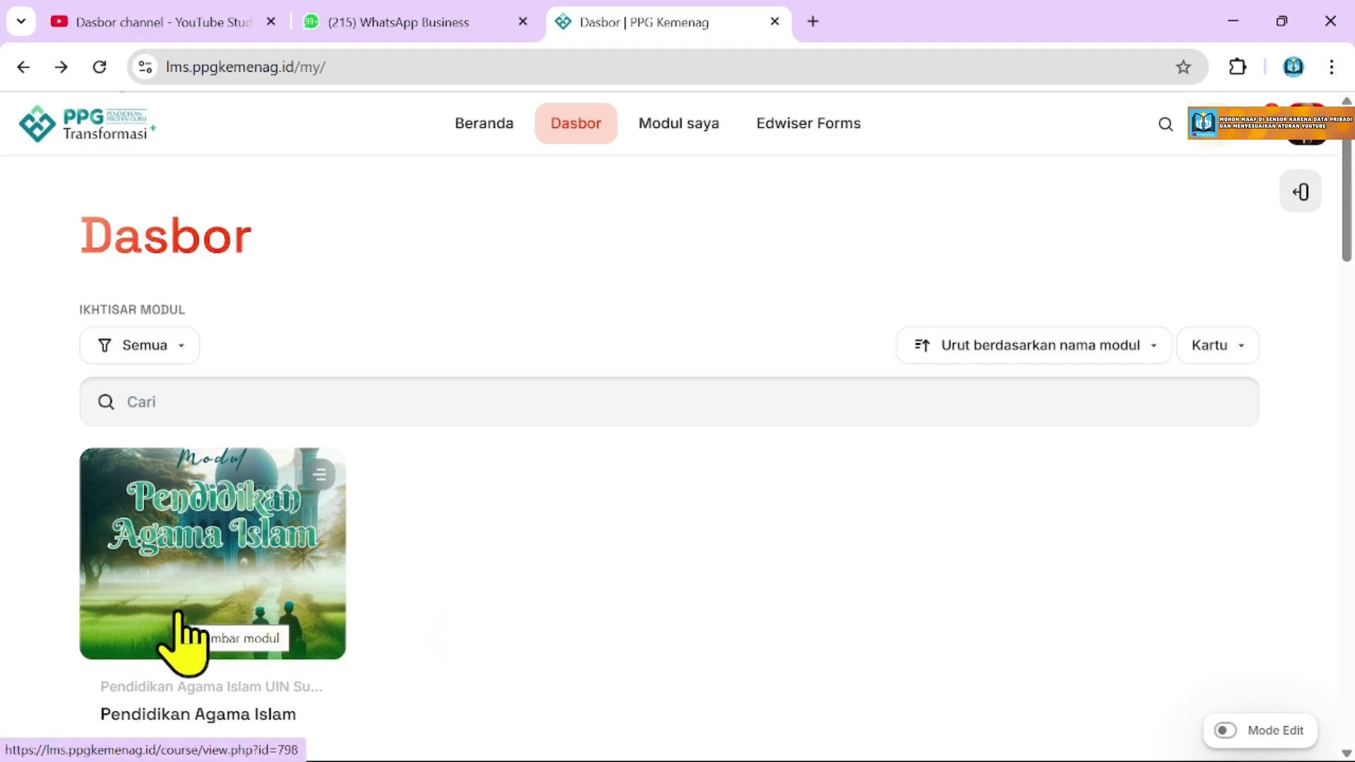
Open the Pendidikan Agama Islam module and examine the completion status of its activities from Topik 1 to Tes Akhir Modul.
{"action": "left_click", "coordinate": [182, 639]}
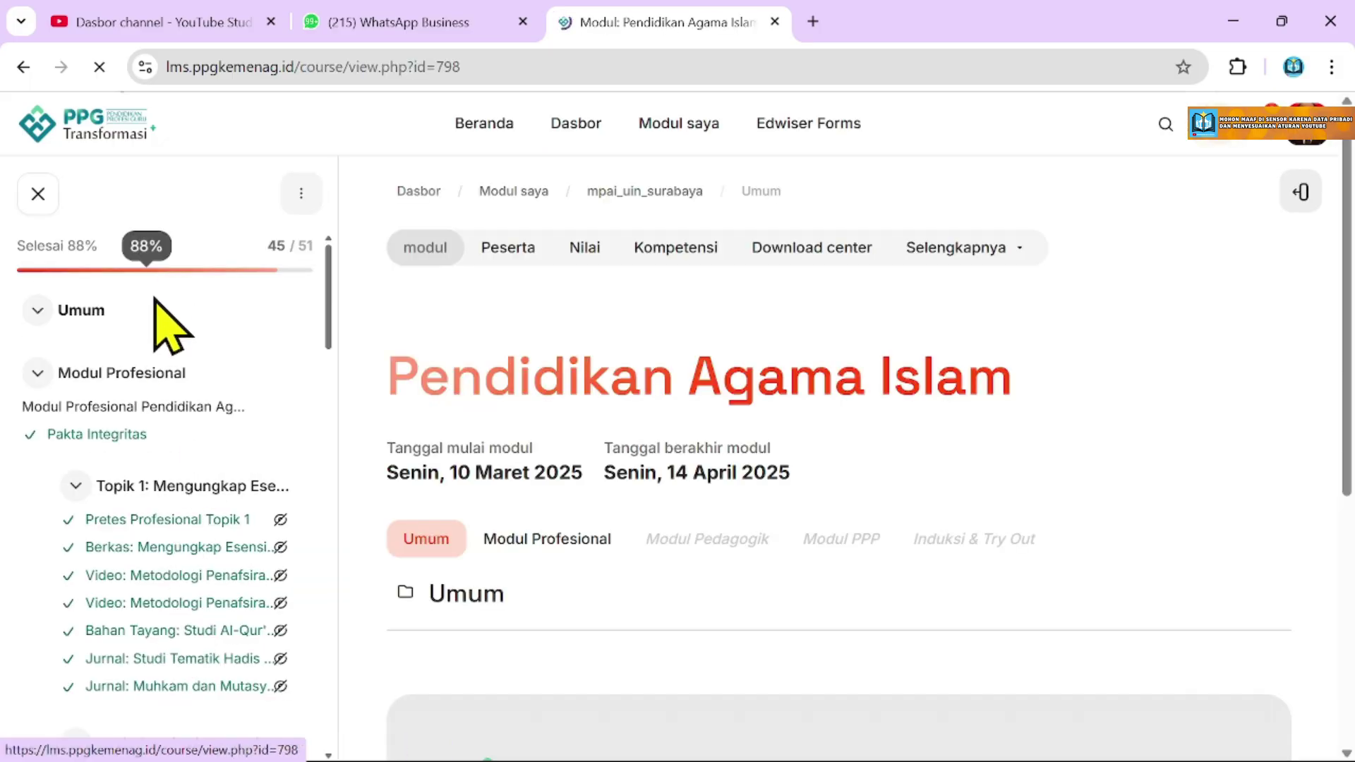
{"action": "scroll", "coordinate": [151, 431], "scroll_direction": "down", "scroll_amount": 1}
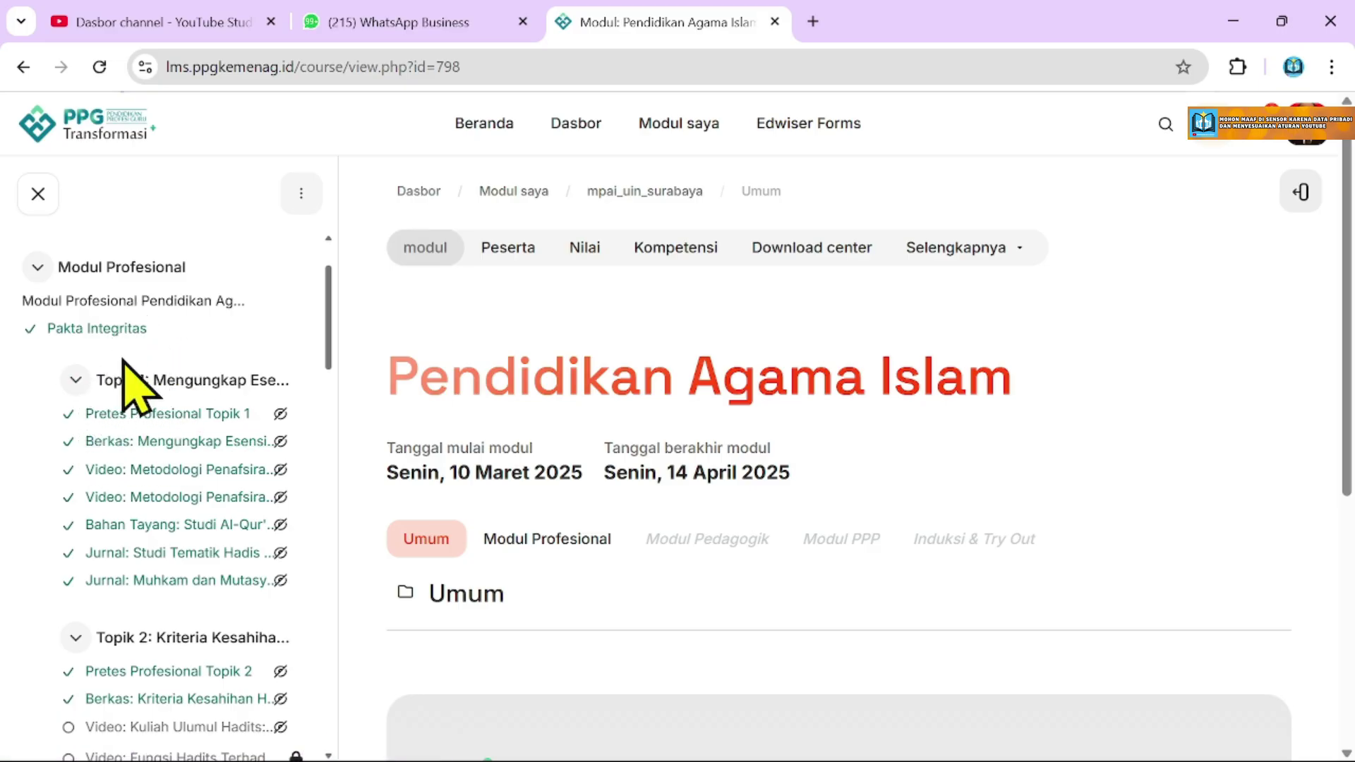
{"action": "scroll", "coordinate": [88, 338], "scroll_direction": "down", "scroll_amount": 2}
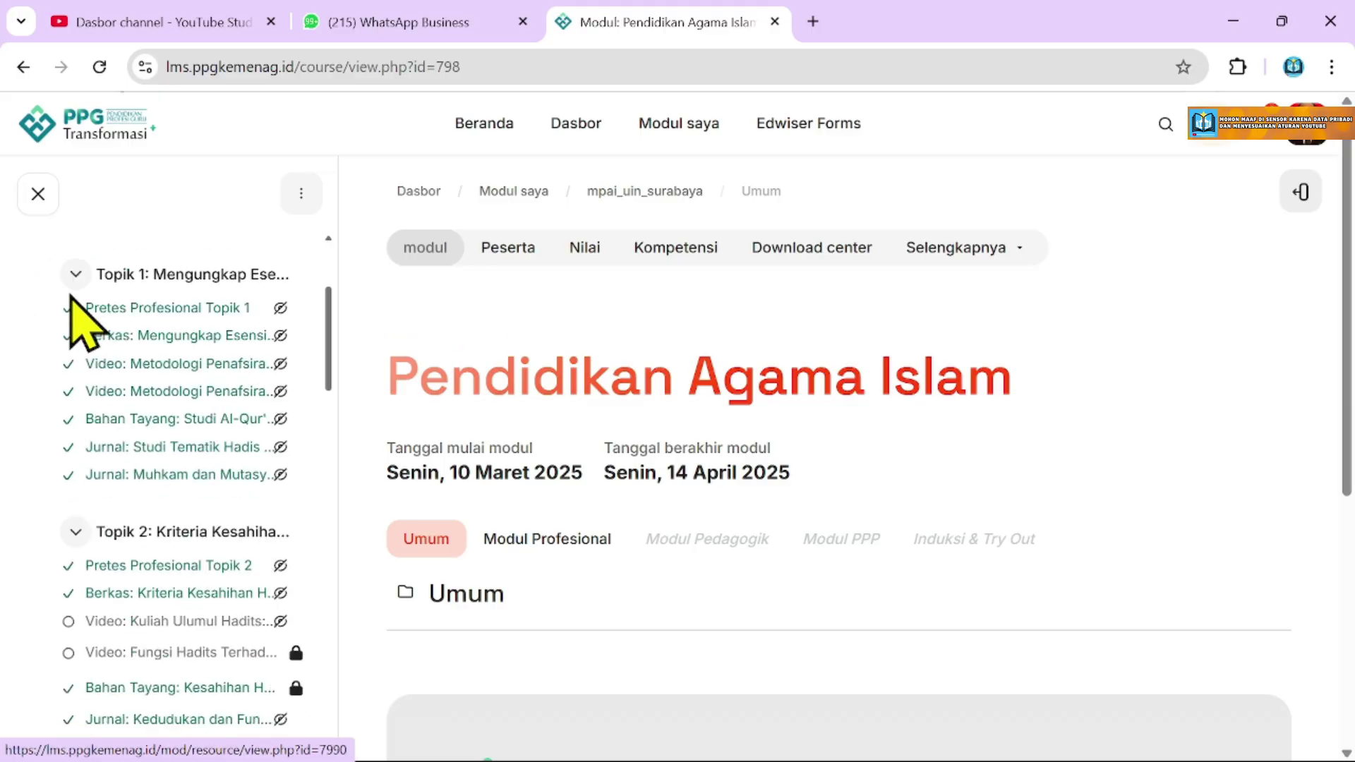
{"action": "scroll", "coordinate": [99, 362], "scroll_direction": "up", "scroll_amount": 3}
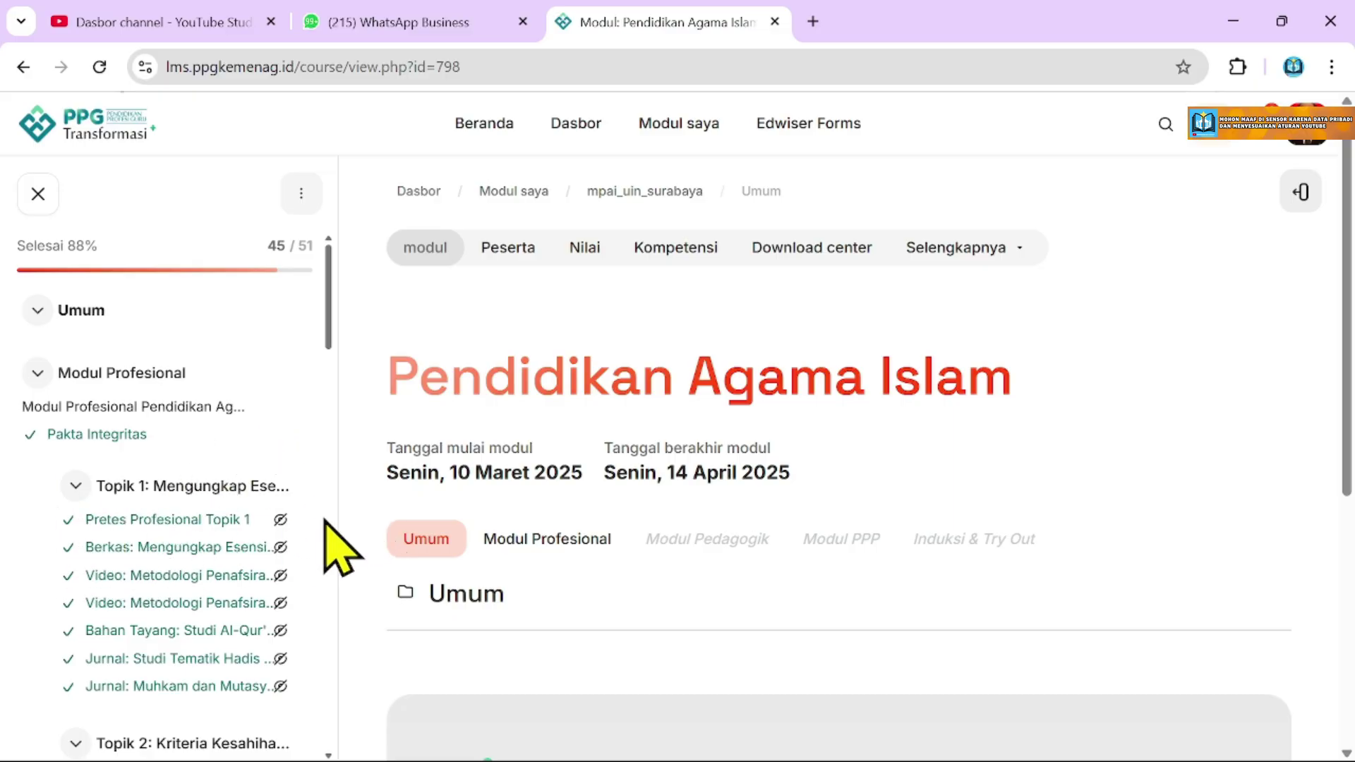
{"action": "scroll", "coordinate": [197, 600], "scroll_direction": "down", "scroll_amount": 1}
{"action": "scroll", "coordinate": [199, 614], "scroll_direction": "down", "scroll_amount": 1}
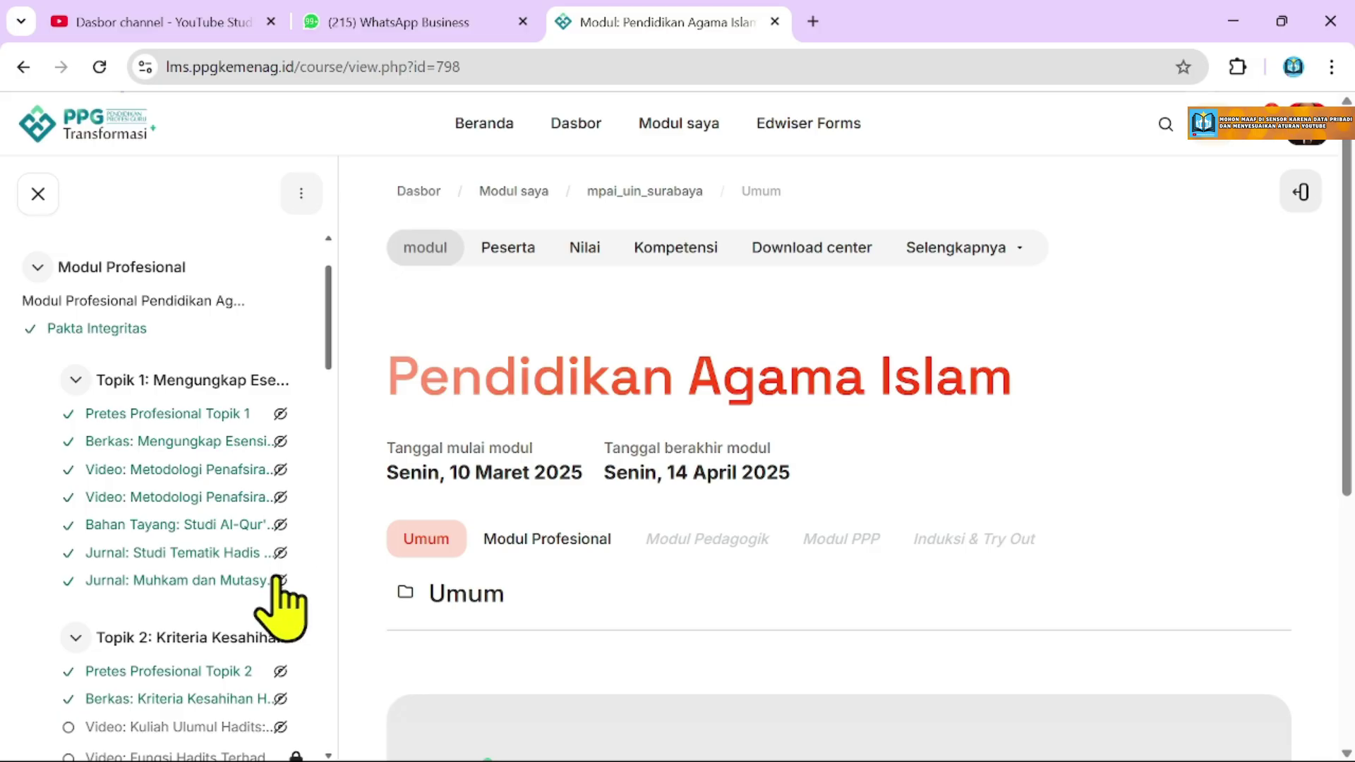
{"action": "scroll", "coordinate": [293, 586], "scroll_direction": "down", "scroll_amount": 3}
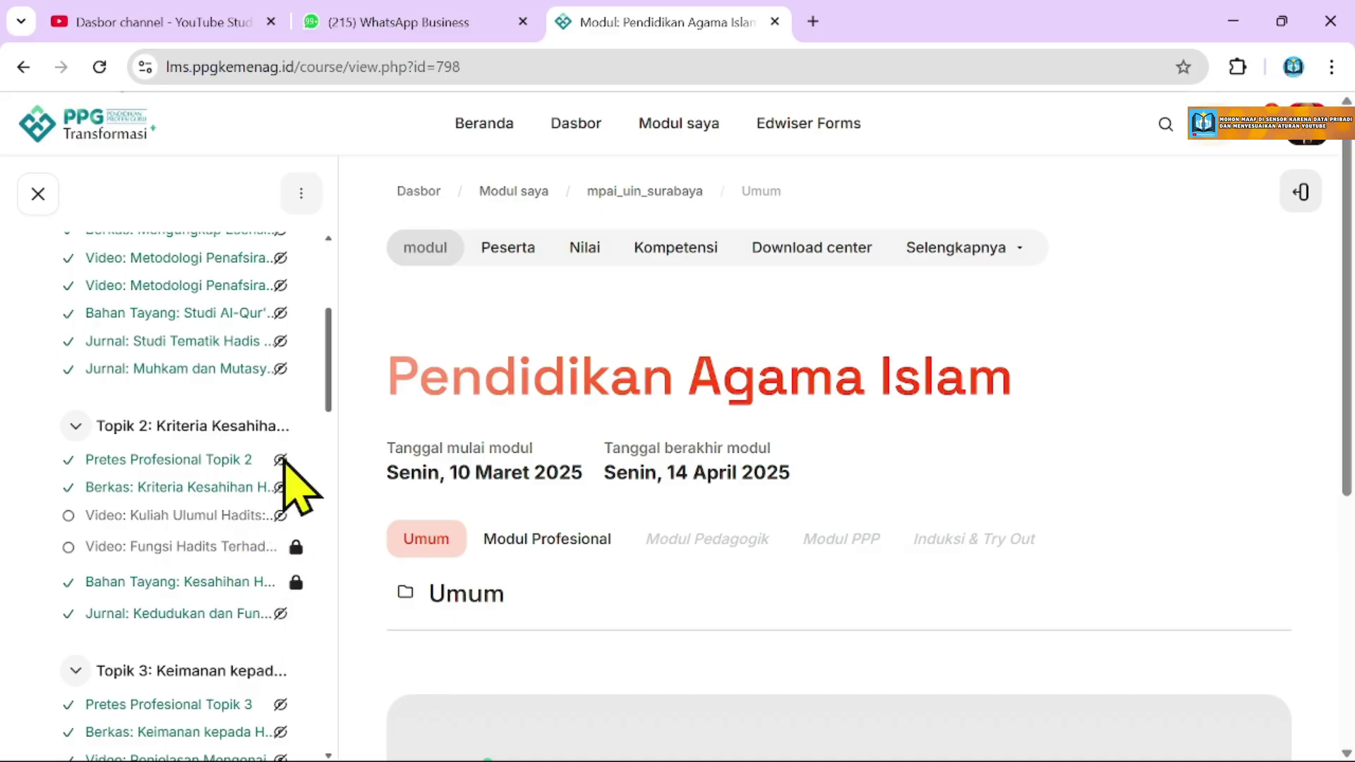
{"action": "scroll", "coordinate": [281, 469], "scroll_direction": "down", "scroll_amount": 6}
{"action": "scroll", "coordinate": [297, 480], "scroll_direction": "down", "scroll_amount": 3}
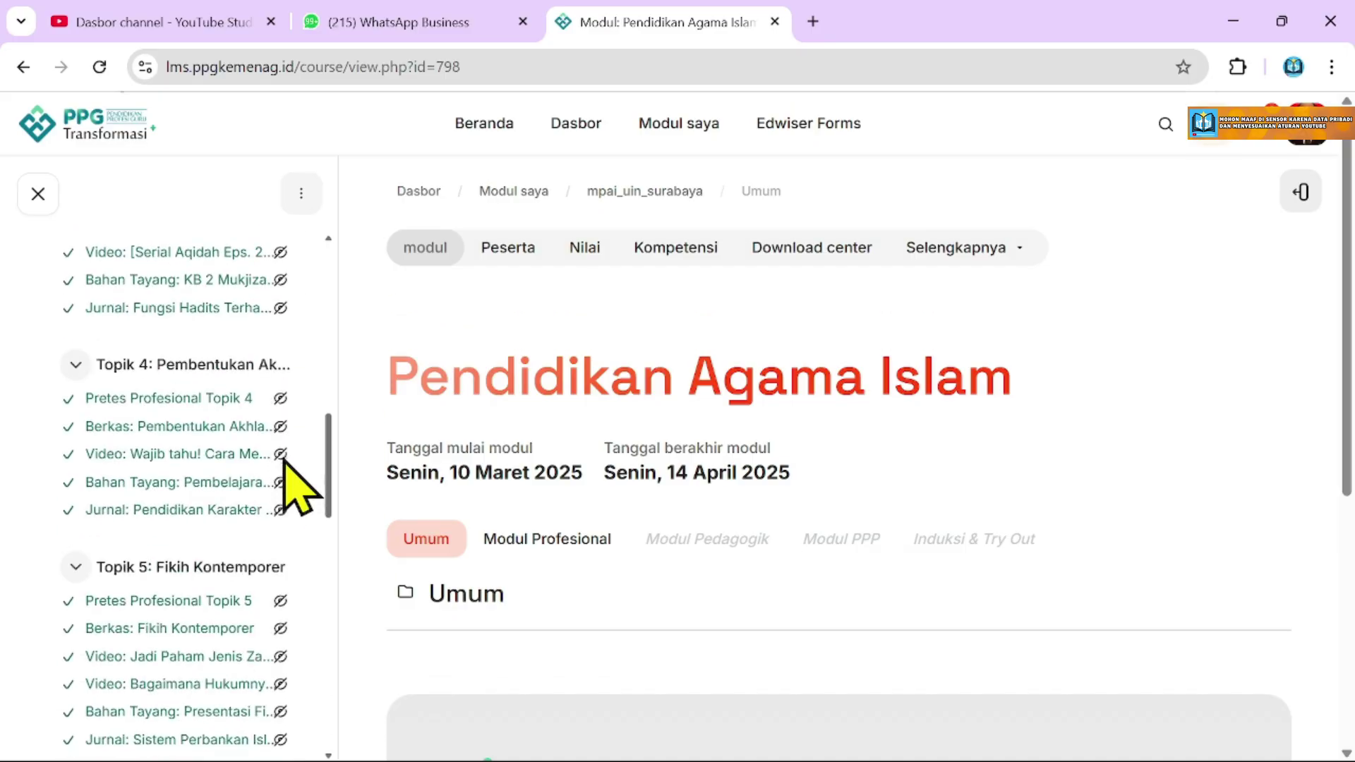
{"action": "scroll", "coordinate": [243, 374], "scroll_direction": "down", "scroll_amount": 2}
{"action": "scroll", "coordinate": [233, 363], "scroll_direction": "down", "scroll_amount": 10}
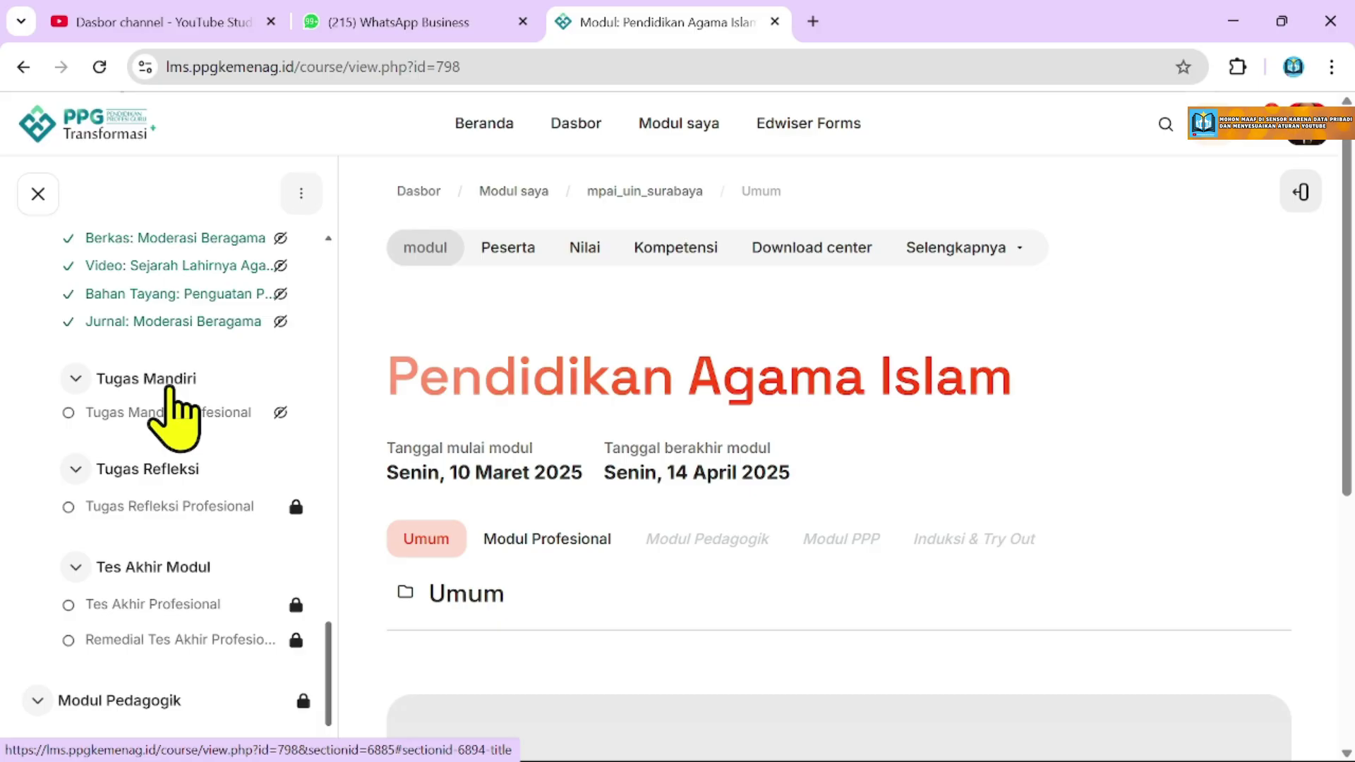
Open the Tugas Mandiri Profesional assignment and read its two task instructions.
{"action": "scroll", "coordinate": [177, 397], "scroll_direction": "up", "scroll_amount": 2}
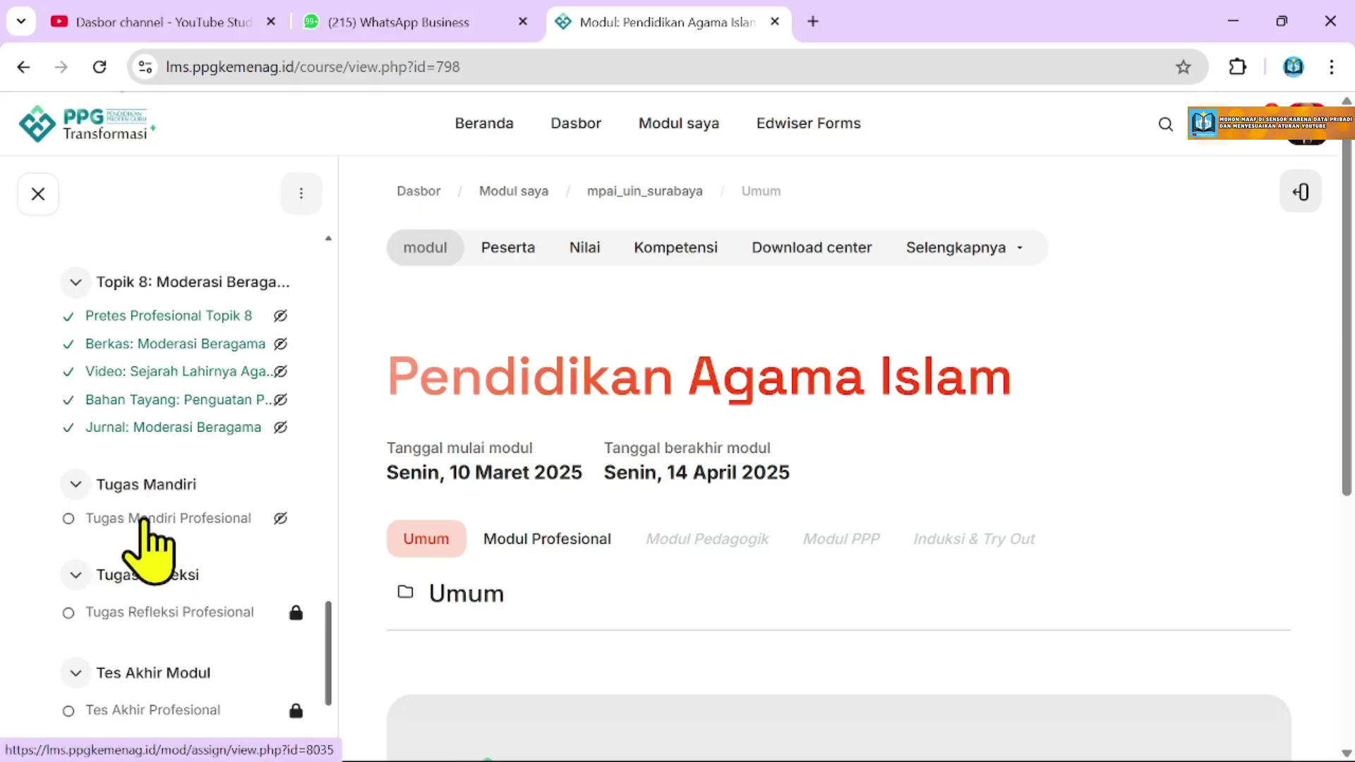
{"action": "left_click", "coordinate": [131, 520]}
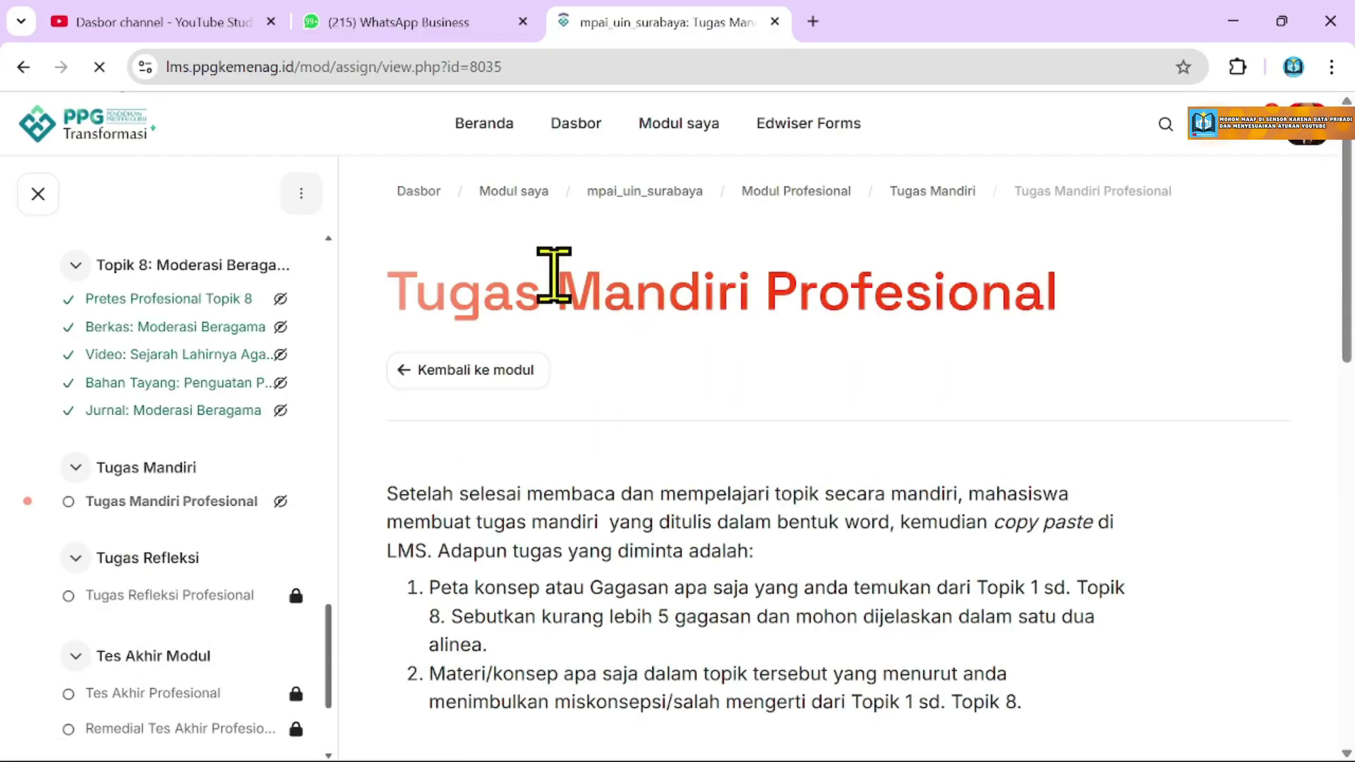
{"action": "scroll", "coordinate": [565, 381], "scroll_direction": "down", "scroll_amount": 1}
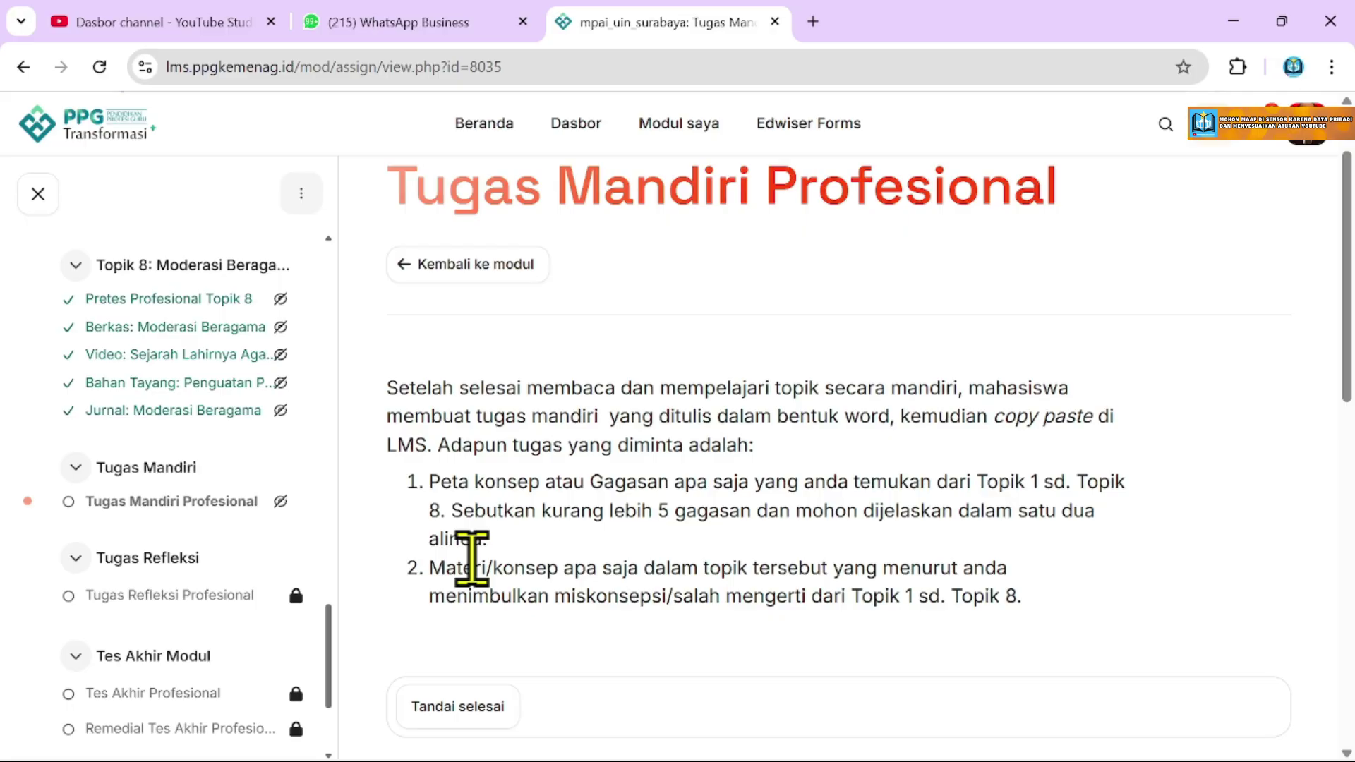
{"action": "scroll", "coordinate": [472, 558], "scroll_direction": "down", "scroll_amount": 2}
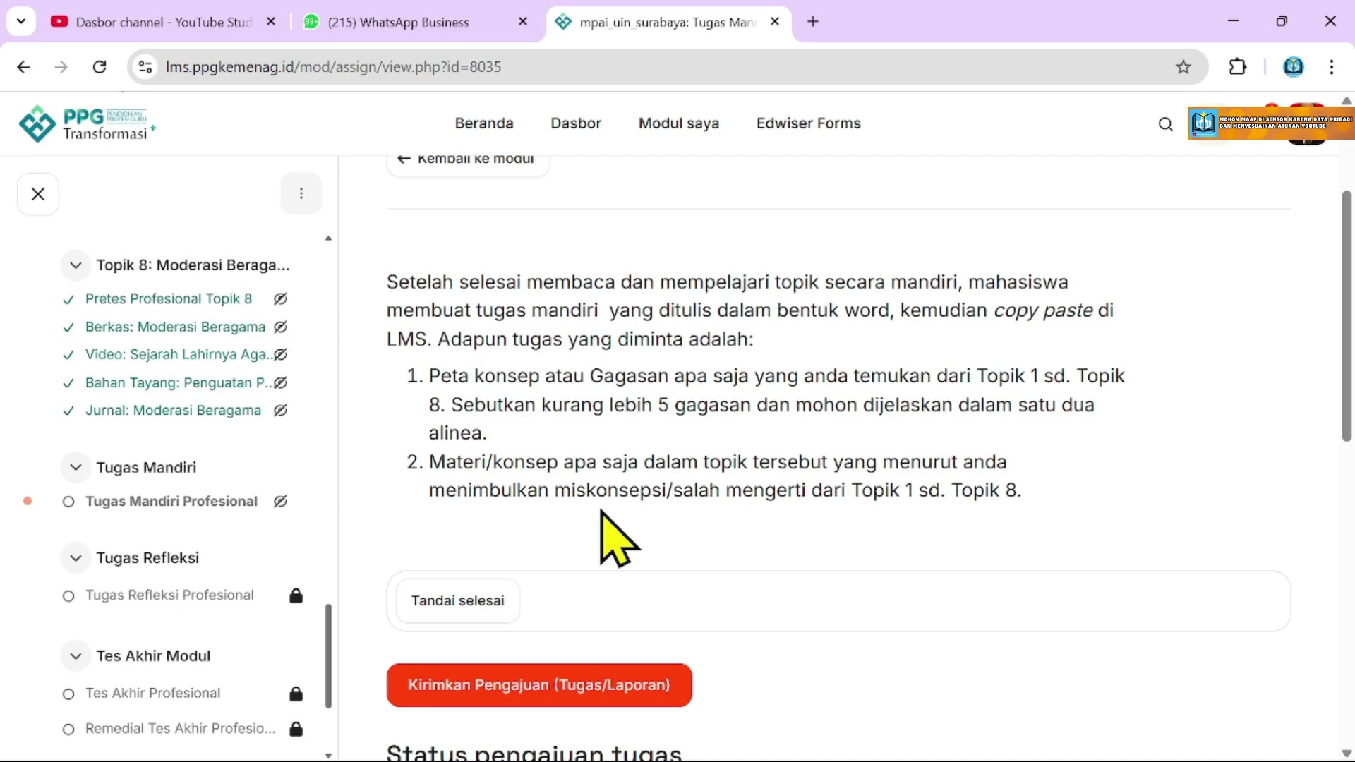
{"action": "scroll", "coordinate": [645, 454], "scroll_direction": "down", "scroll_amount": 2}
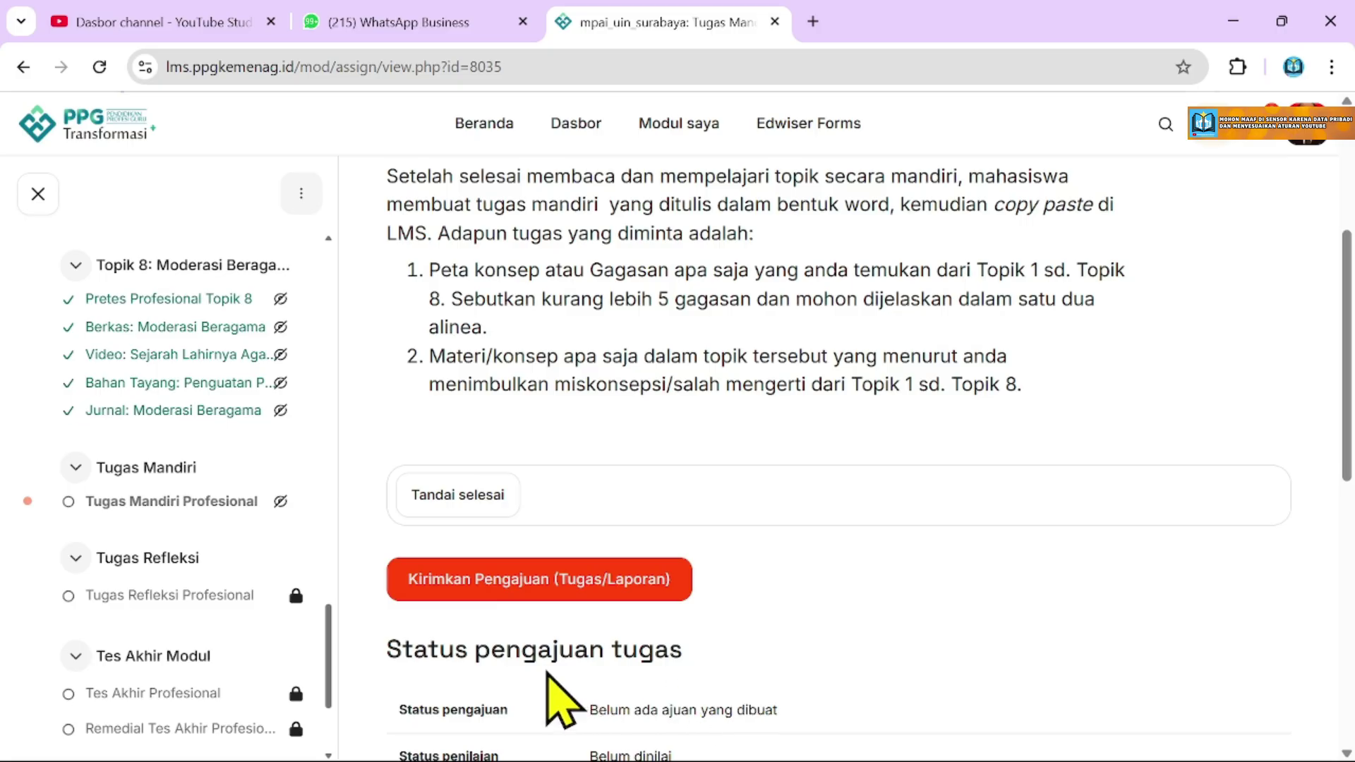
Open the submission form for Tugas Mandiri Profesional and examine its Teks daring editor.
{"action": "left_click", "coordinate": [544, 599]}
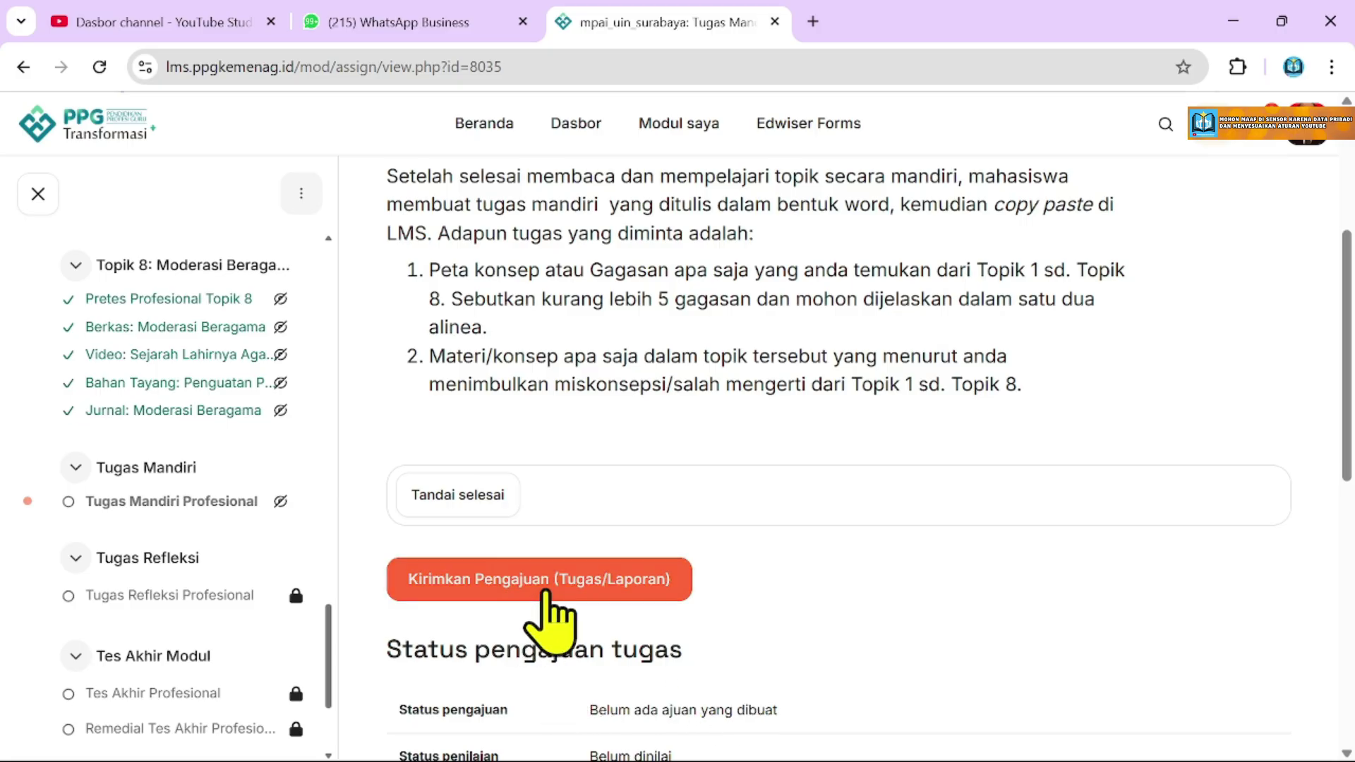
{"action": "scroll", "coordinate": [547, 621], "scroll_direction": "down", "scroll_amount": 2}
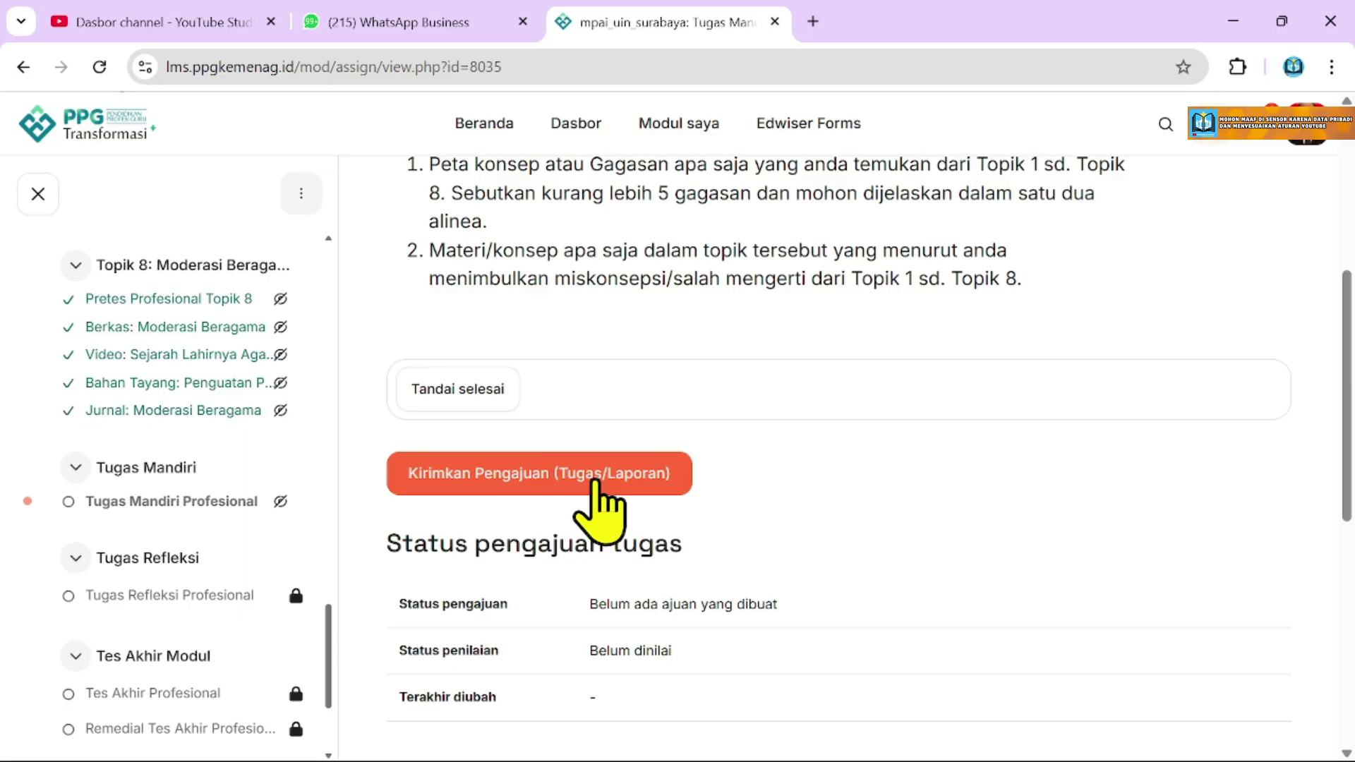
{"action": "left_click", "coordinate": [594, 481]}
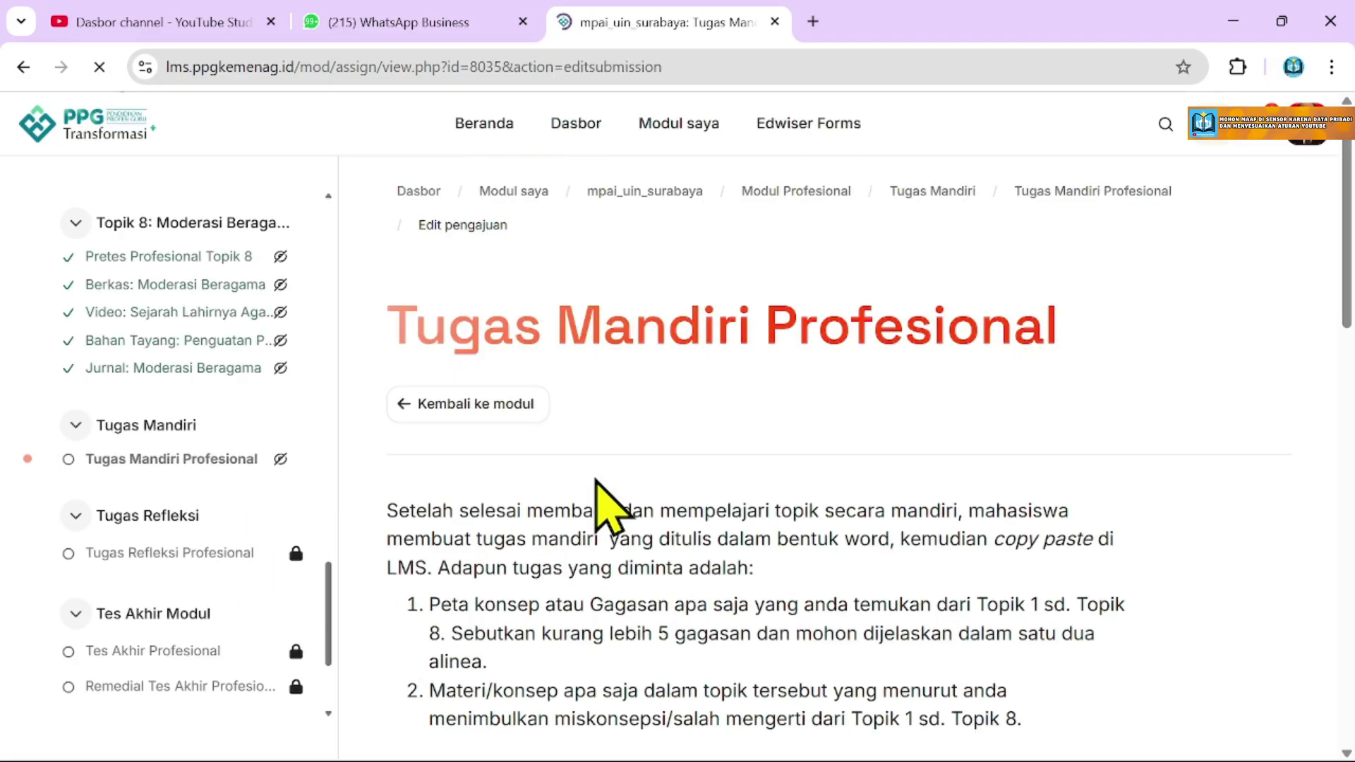
{"action": "scroll", "coordinate": [726, 353], "scroll_direction": "down", "scroll_amount": 4}
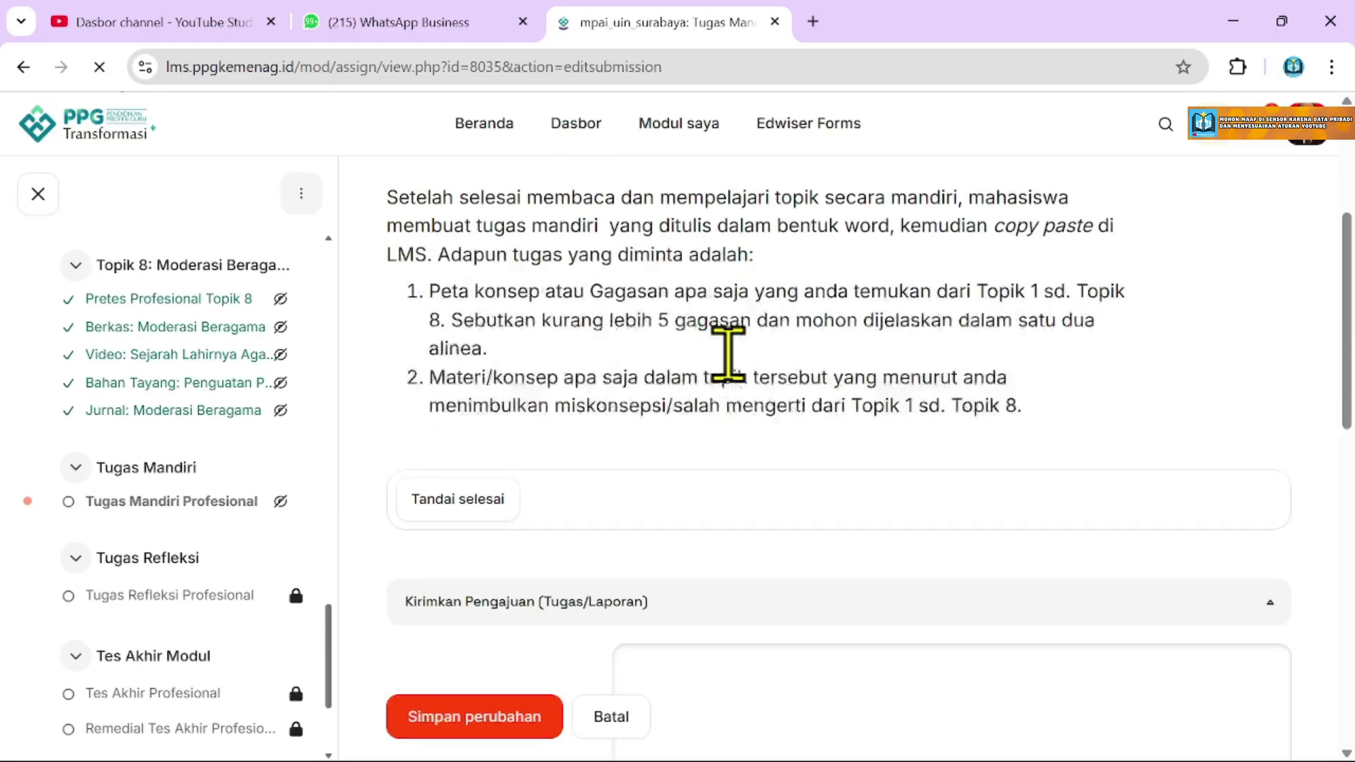
{"action": "scroll", "coordinate": [734, 367], "scroll_direction": "down", "scroll_amount": 3}
{"action": "scroll", "coordinate": [734, 381], "scroll_direction": "down", "scroll_amount": 4}
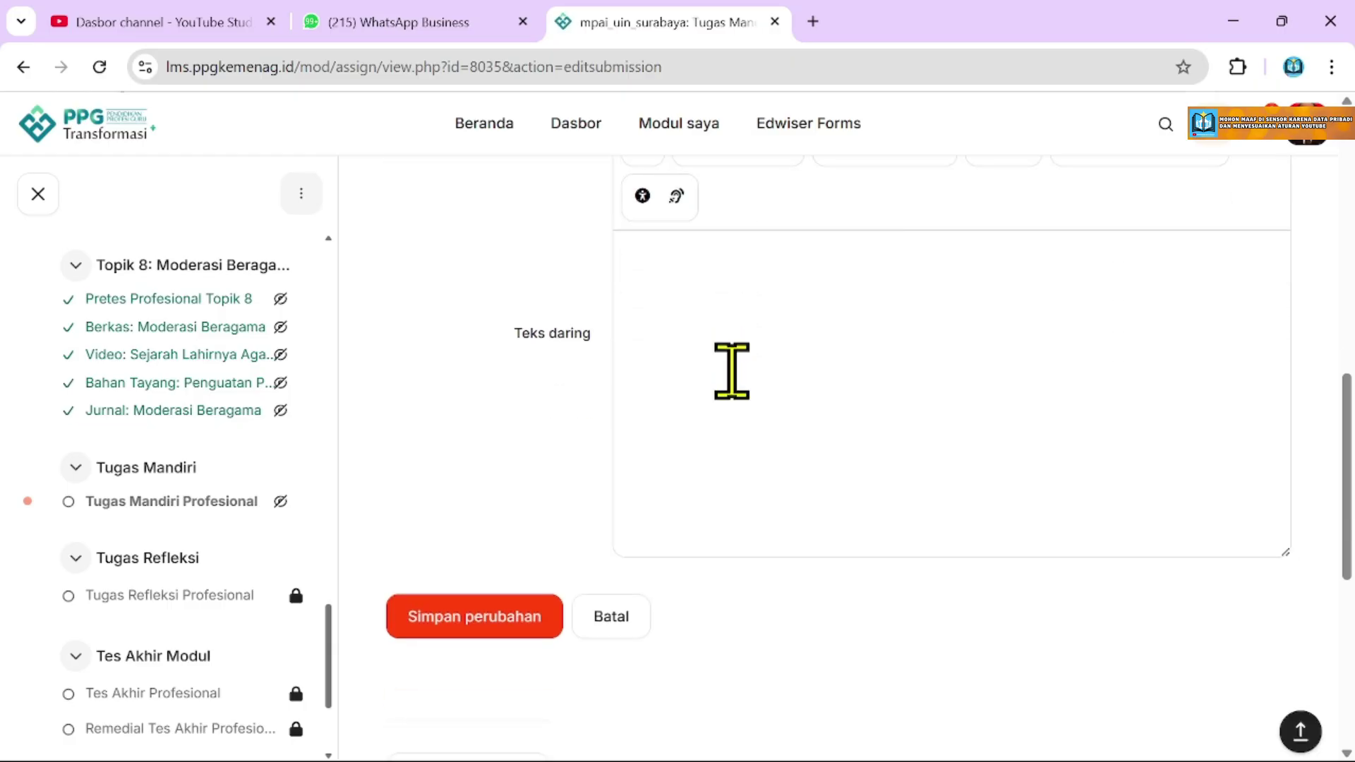
{"action": "scroll", "coordinate": [776, 431], "scroll_direction": "up", "scroll_amount": 1}
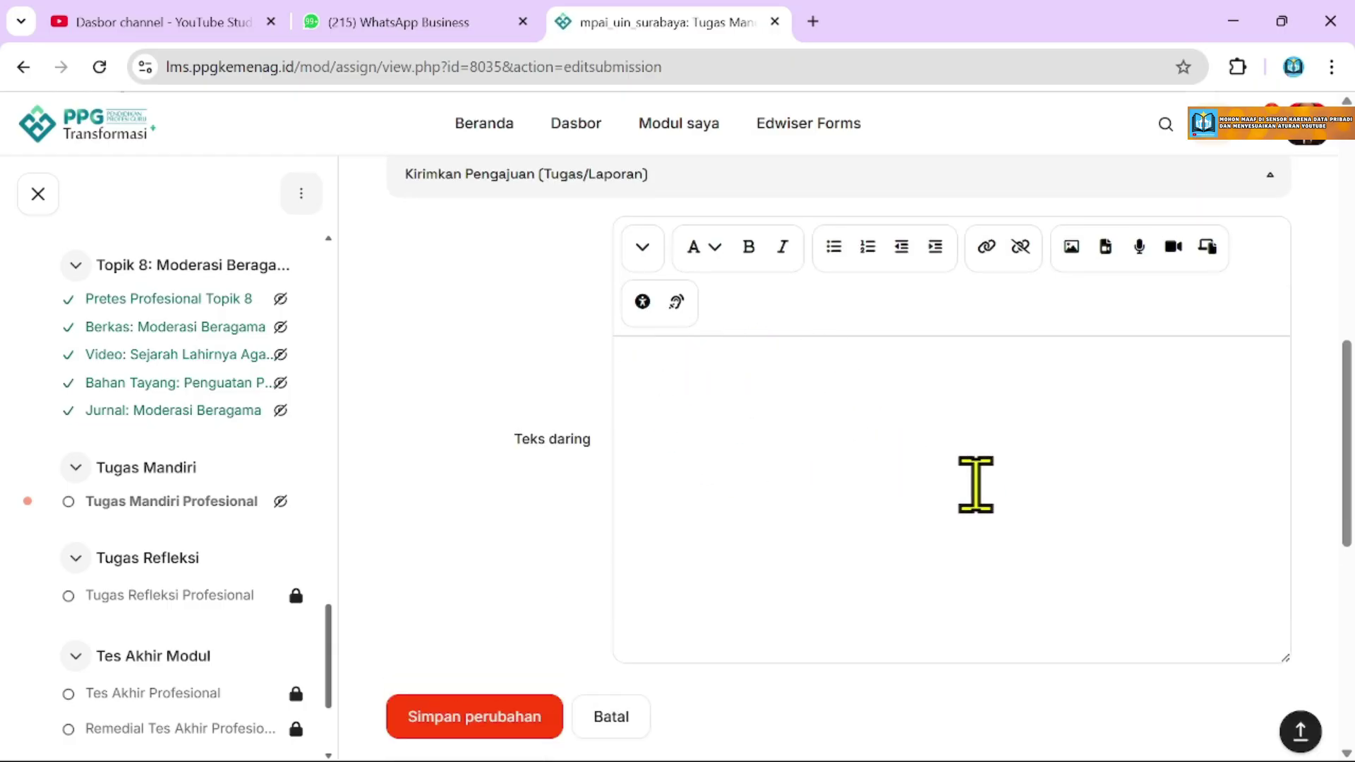
{"action": "scroll", "coordinate": [976, 485], "scroll_direction": "down", "scroll_amount": 3}
{"action": "scroll", "coordinate": [976, 487], "scroll_direction": "up", "scroll_amount": 2}
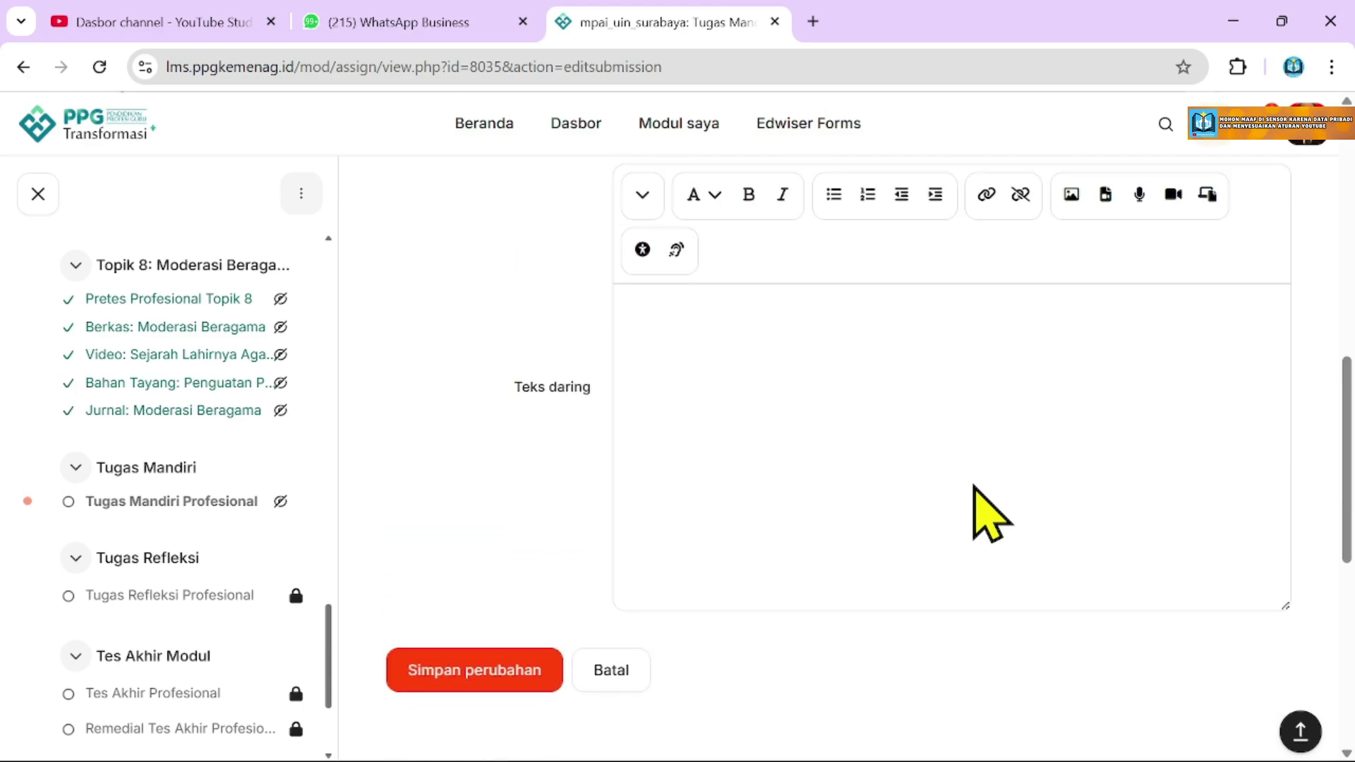
{"action": "scroll", "coordinate": [992, 518], "scroll_direction": "down", "scroll_amount": 4}
{"action": "scroll", "coordinate": [962, 460], "scroll_direction": "up", "scroll_amount": 4}
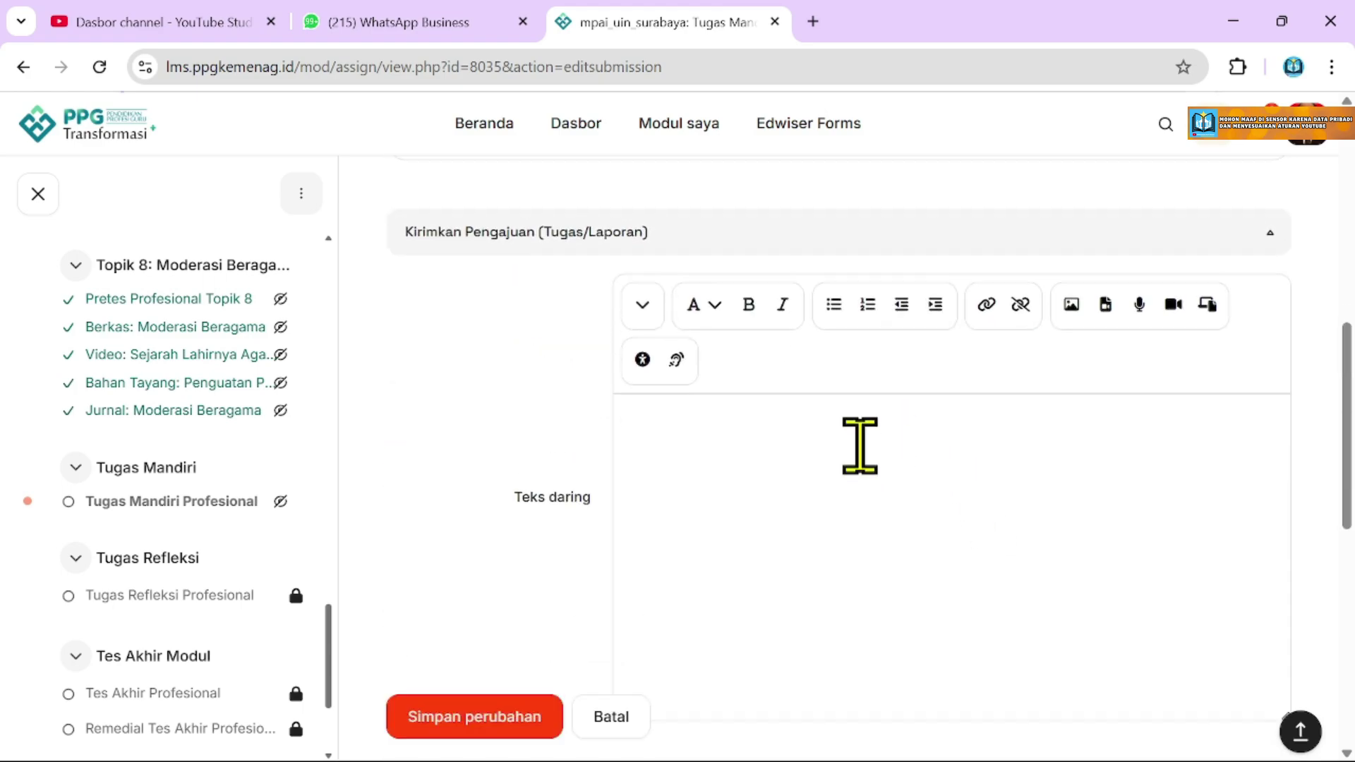
{"action": "scroll", "coordinate": [860, 444], "scroll_direction": "up", "scroll_amount": 1}
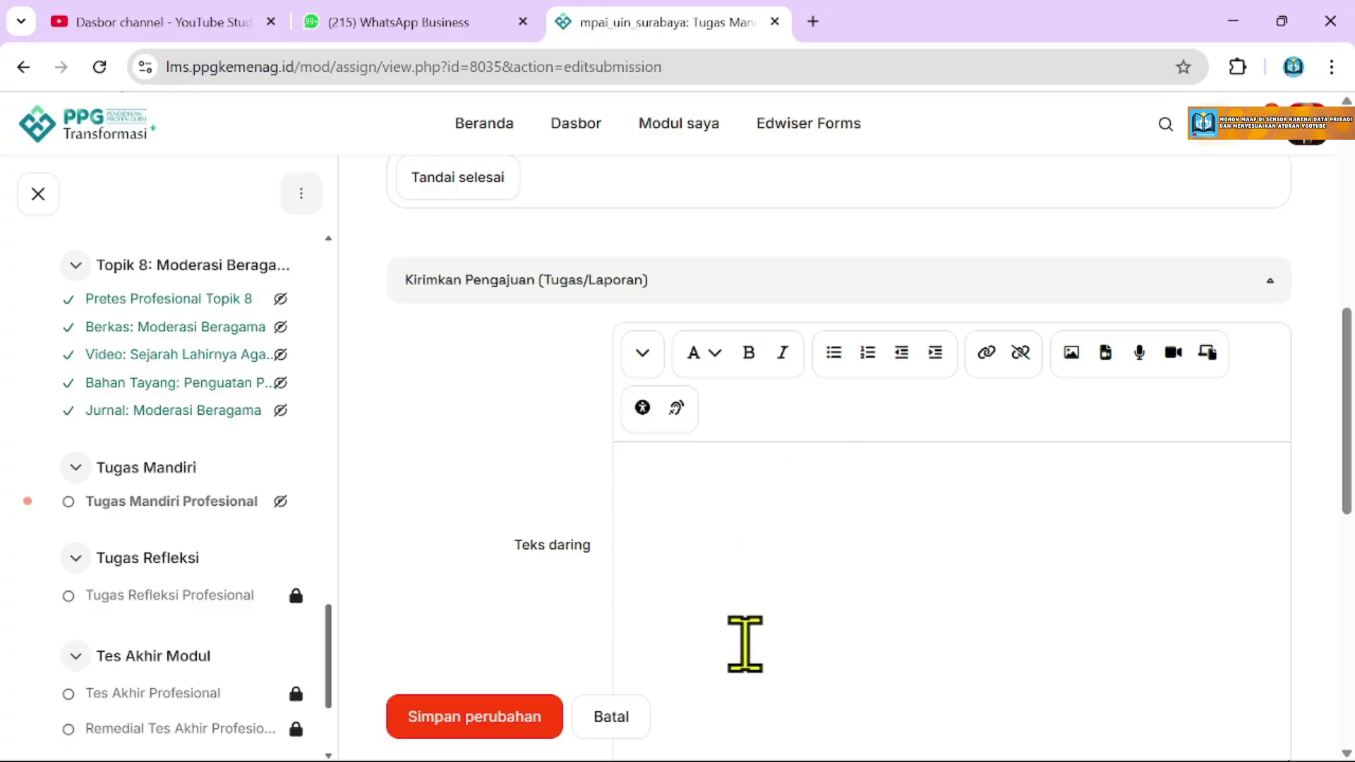
Switch to the Word document "1. TUGAS MANDIRI PPG PAI CONTOH KE 1" and review its header and Peta Konsep mind map.
{"action": "left_click", "coordinate": [770, 741]}
{"action": "scroll", "coordinate": [812, 509], "scroll_direction": "up", "scroll_amount": 3}
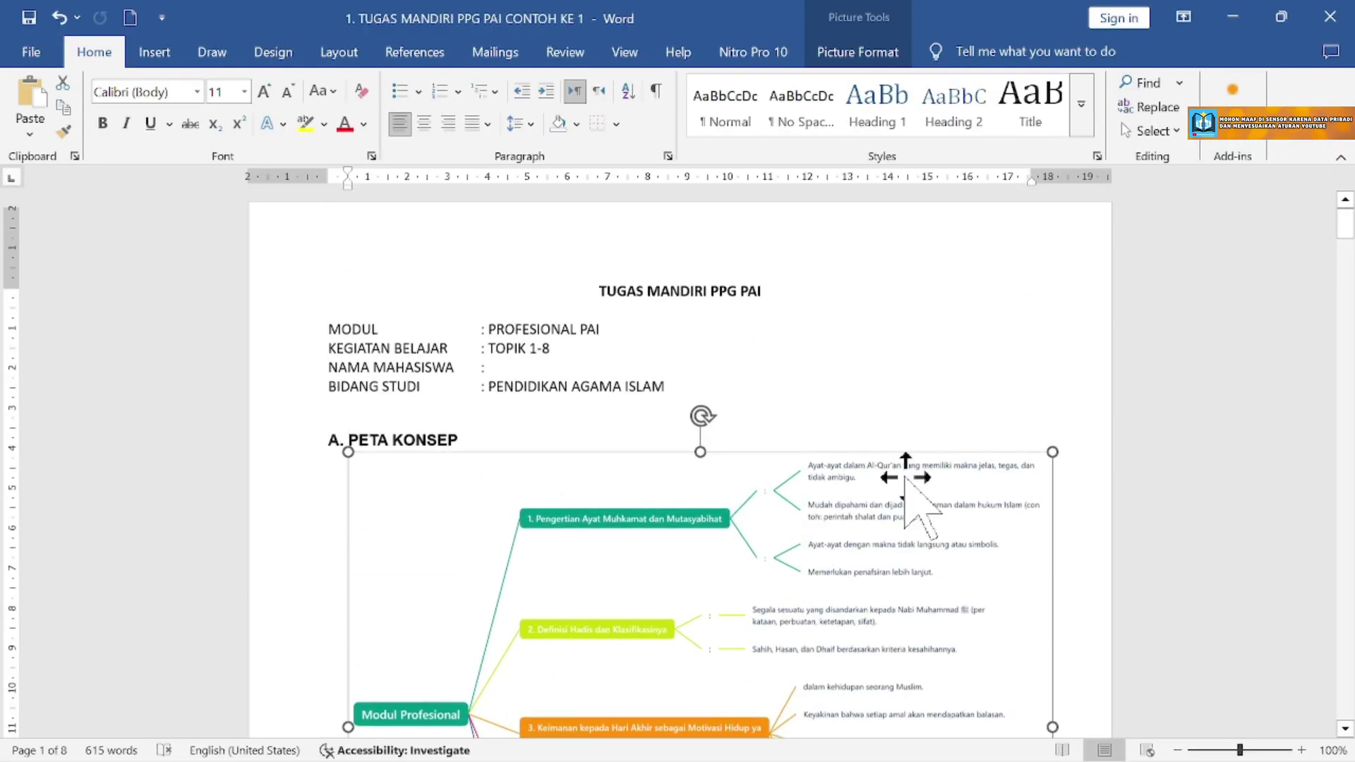
{"action": "left_click", "coordinate": [995, 319]}
{"action": "scroll", "coordinate": [811, 349], "scroll_direction": "down", "scroll_amount": 1}
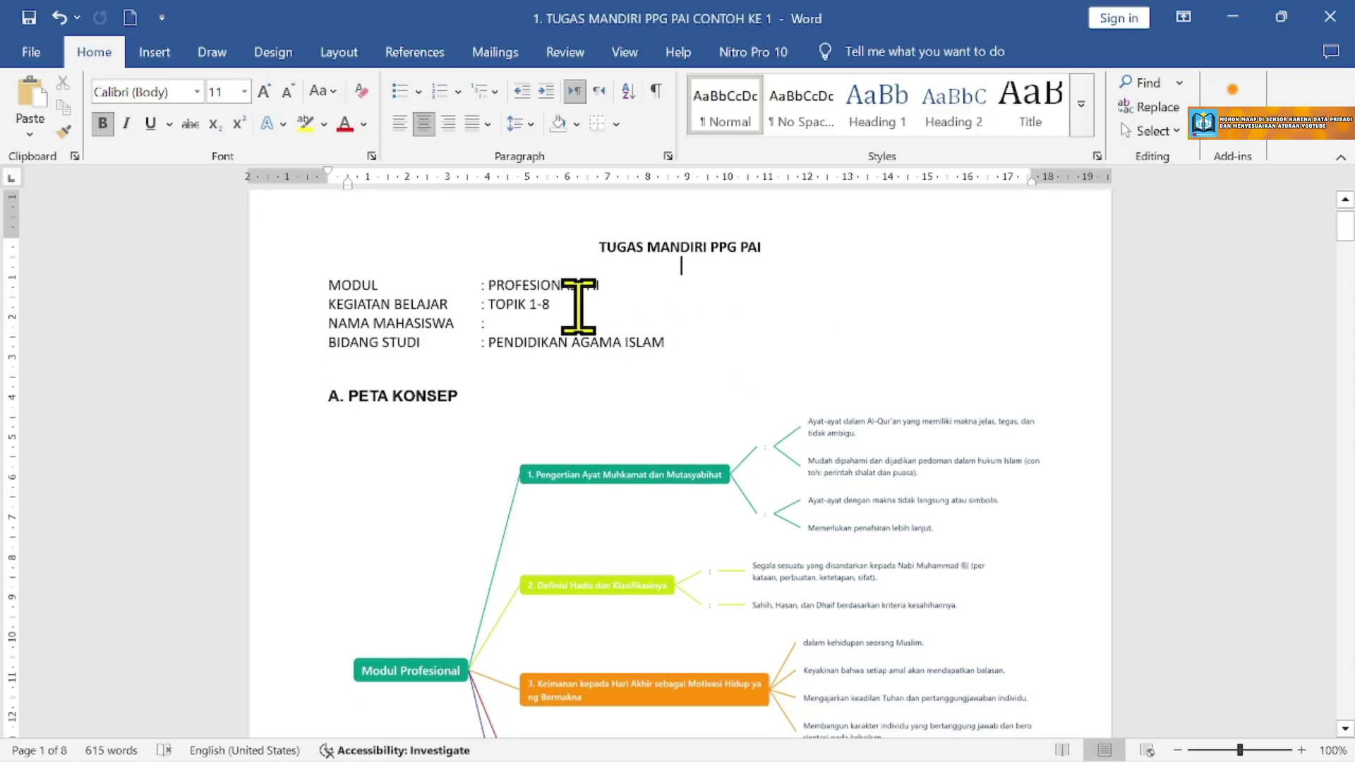
{"action": "scroll", "coordinate": [536, 349], "scroll_direction": "down", "scroll_amount": 2}
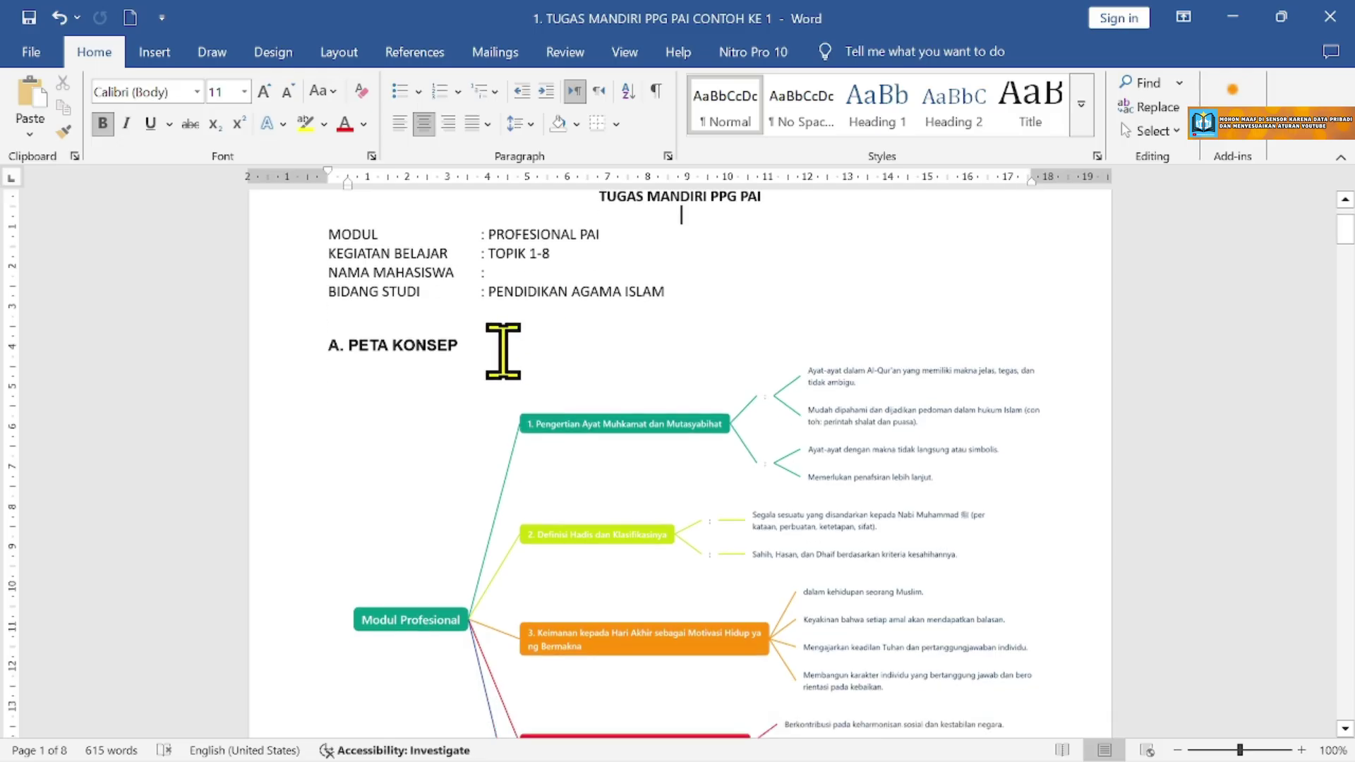
{"action": "left_click", "coordinate": [952, 421]}
{"action": "scroll", "coordinate": [811, 470], "scroll_direction": "down", "scroll_amount": 5}
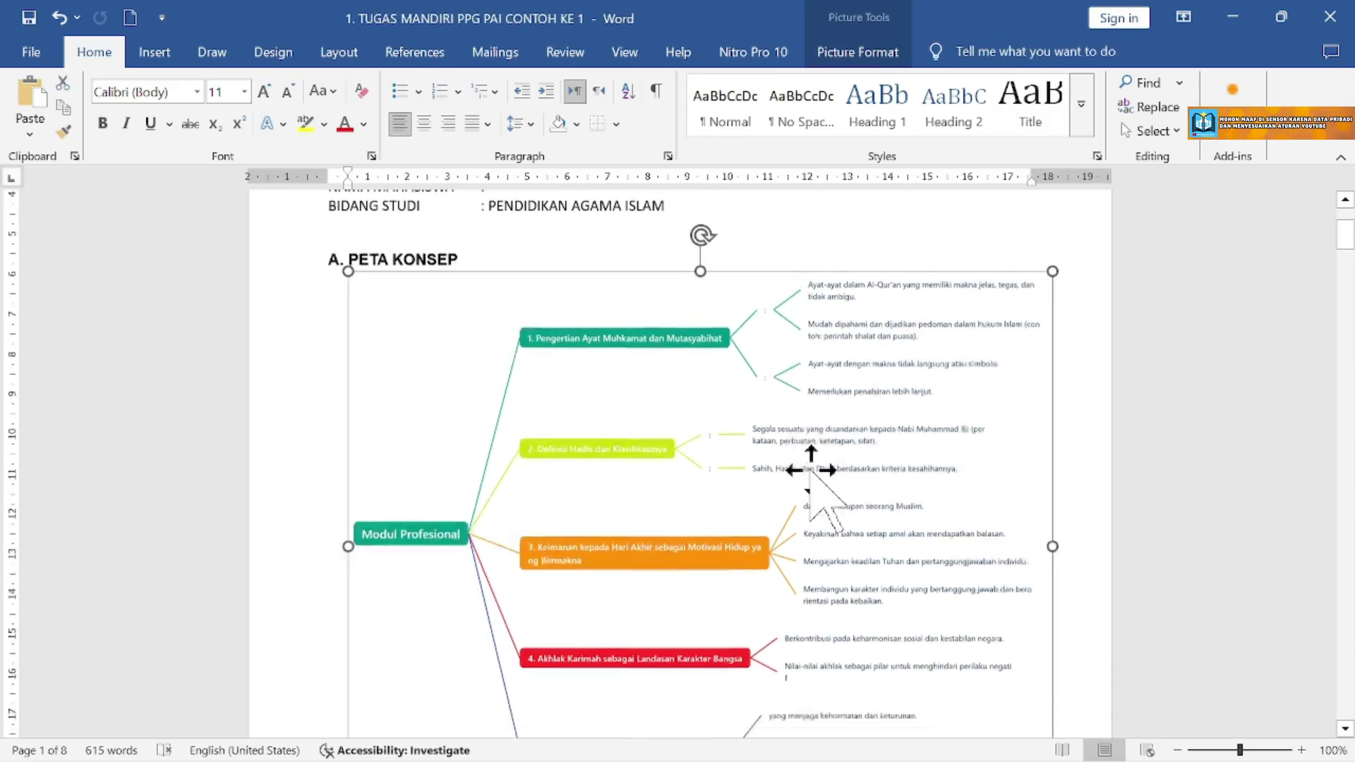
{"action": "scroll", "coordinate": [811, 470], "scroll_direction": "down", "scroll_amount": 4}
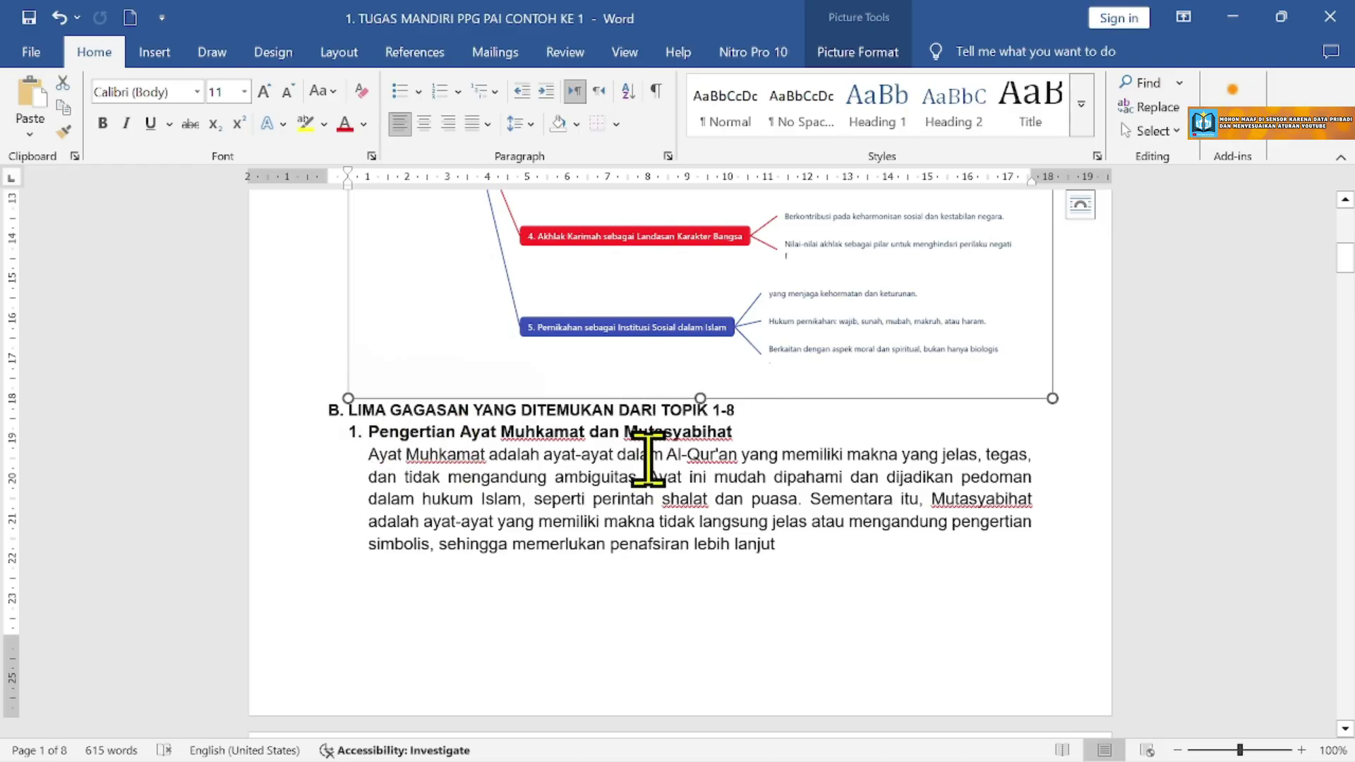
Read through section B on the five ideas from Topik 1-8 and section C on concepts that may cause misconceptions.
{"action": "scroll", "coordinate": [648, 459], "scroll_direction": "down", "scroll_amount": 2}
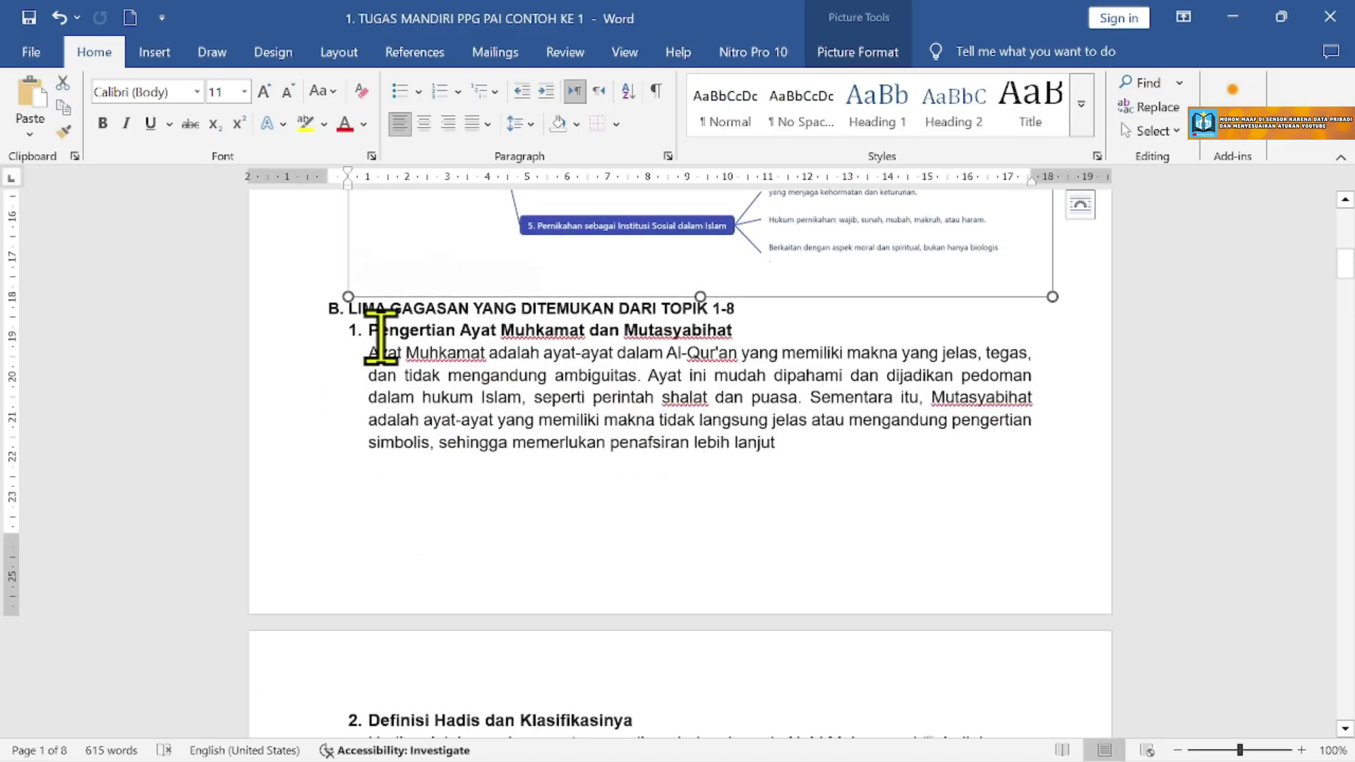
{"action": "scroll", "coordinate": [734, 347], "scroll_direction": "down", "scroll_amount": 4}
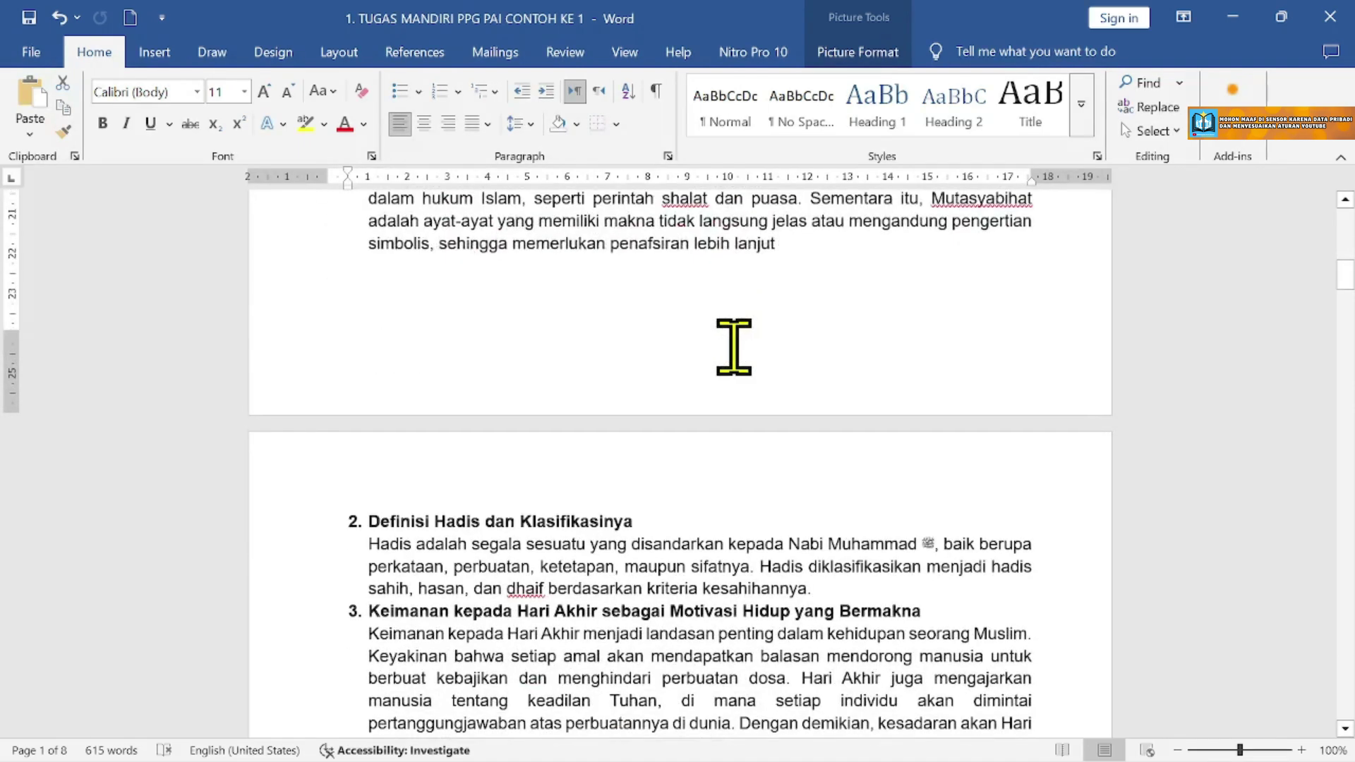
{"action": "scroll", "coordinate": [422, 388], "scroll_direction": "down", "scroll_amount": 8}
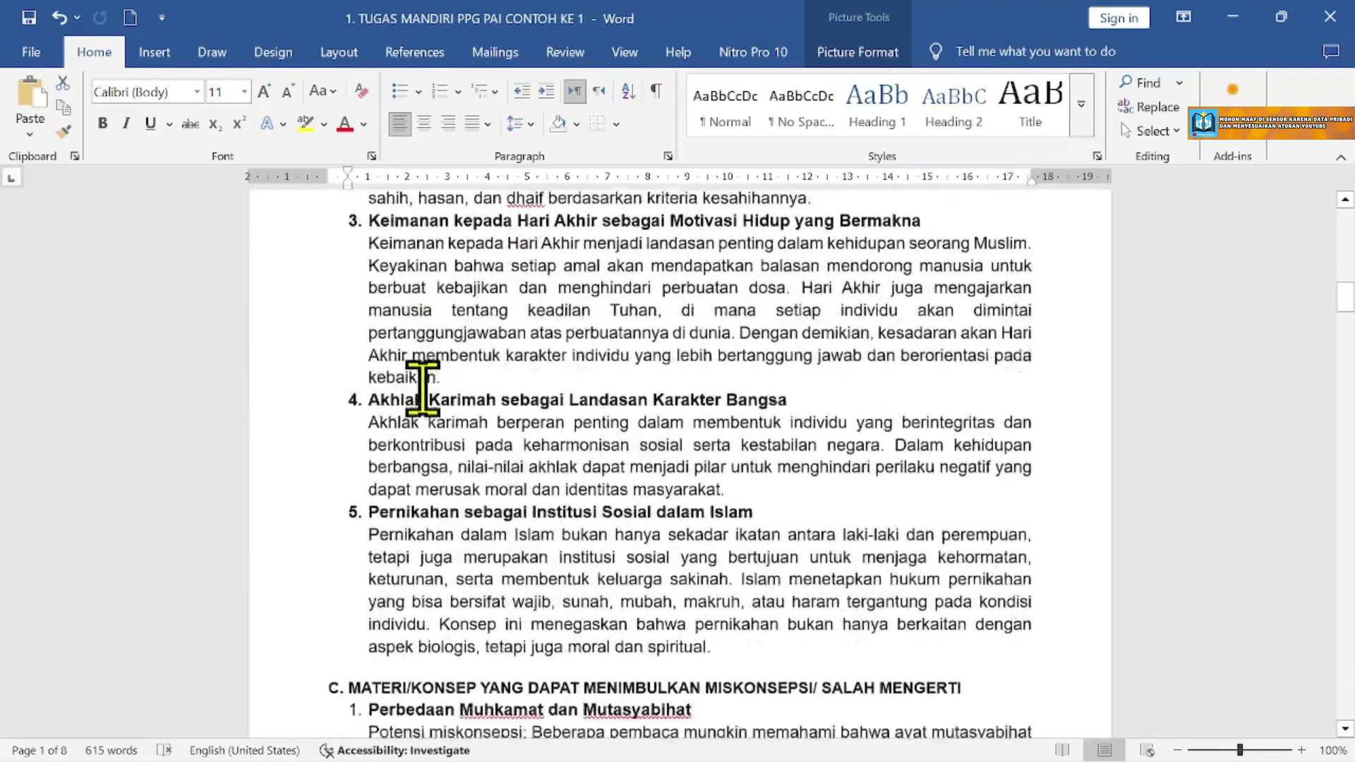
{"action": "scroll", "coordinate": [422, 388], "scroll_direction": "down", "scroll_amount": 1}
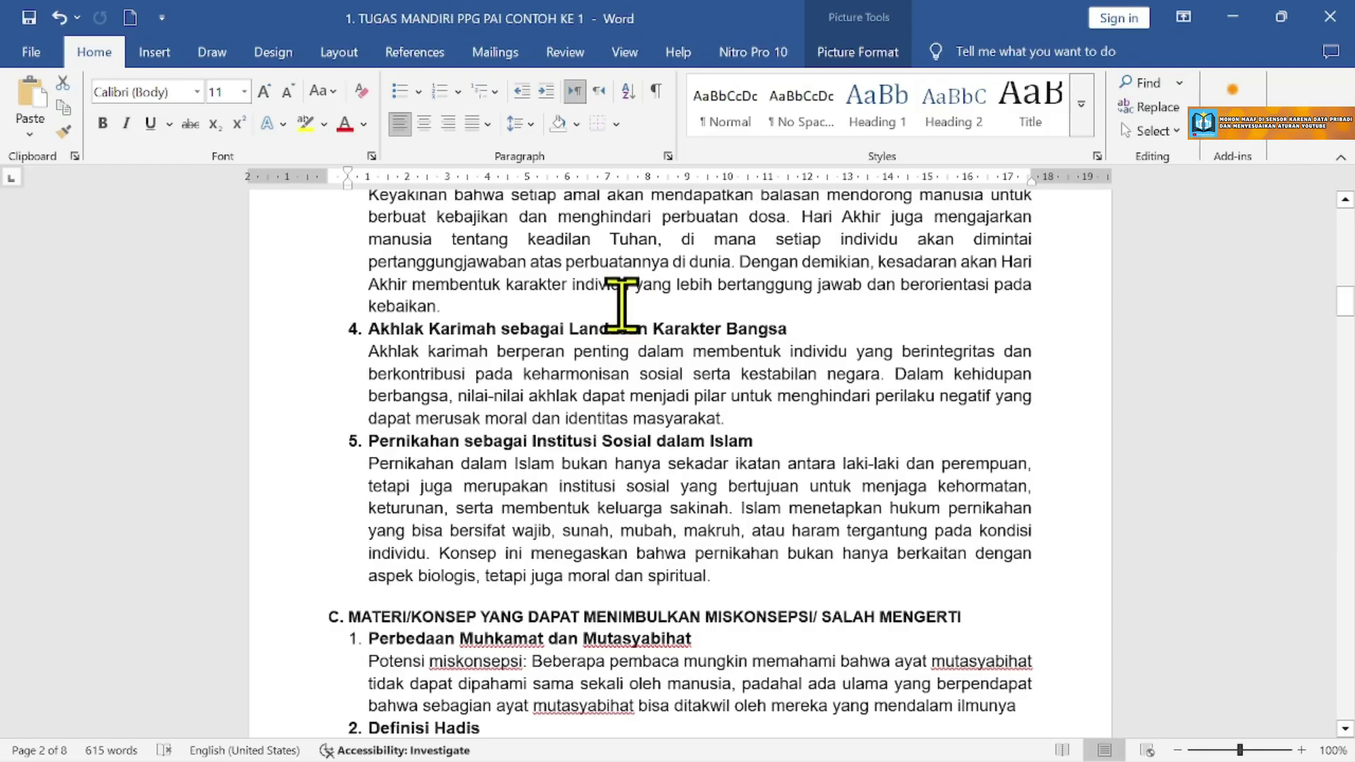
{"action": "scroll", "coordinate": [494, 367], "scroll_direction": "down", "scroll_amount": 3}
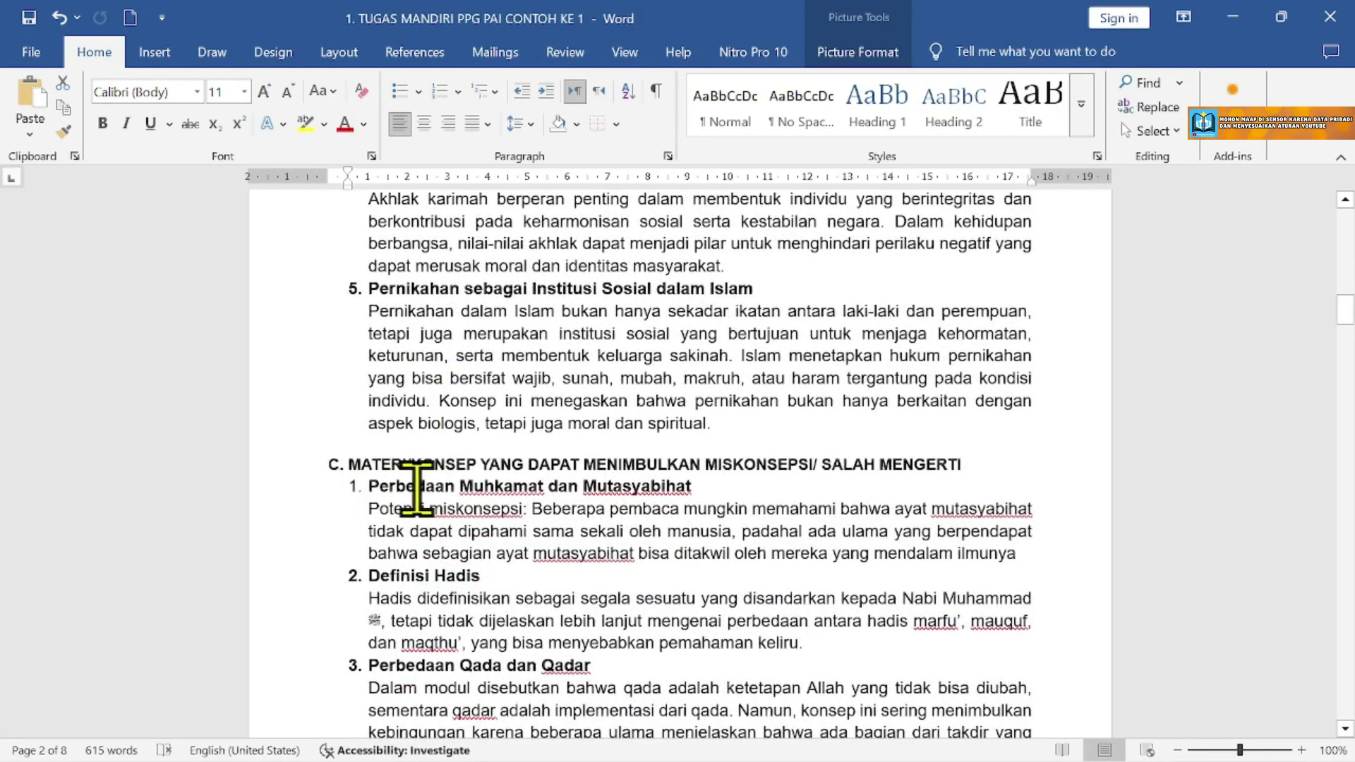
{"action": "scroll", "coordinate": [644, 487], "scroll_direction": "down", "scroll_amount": 5}
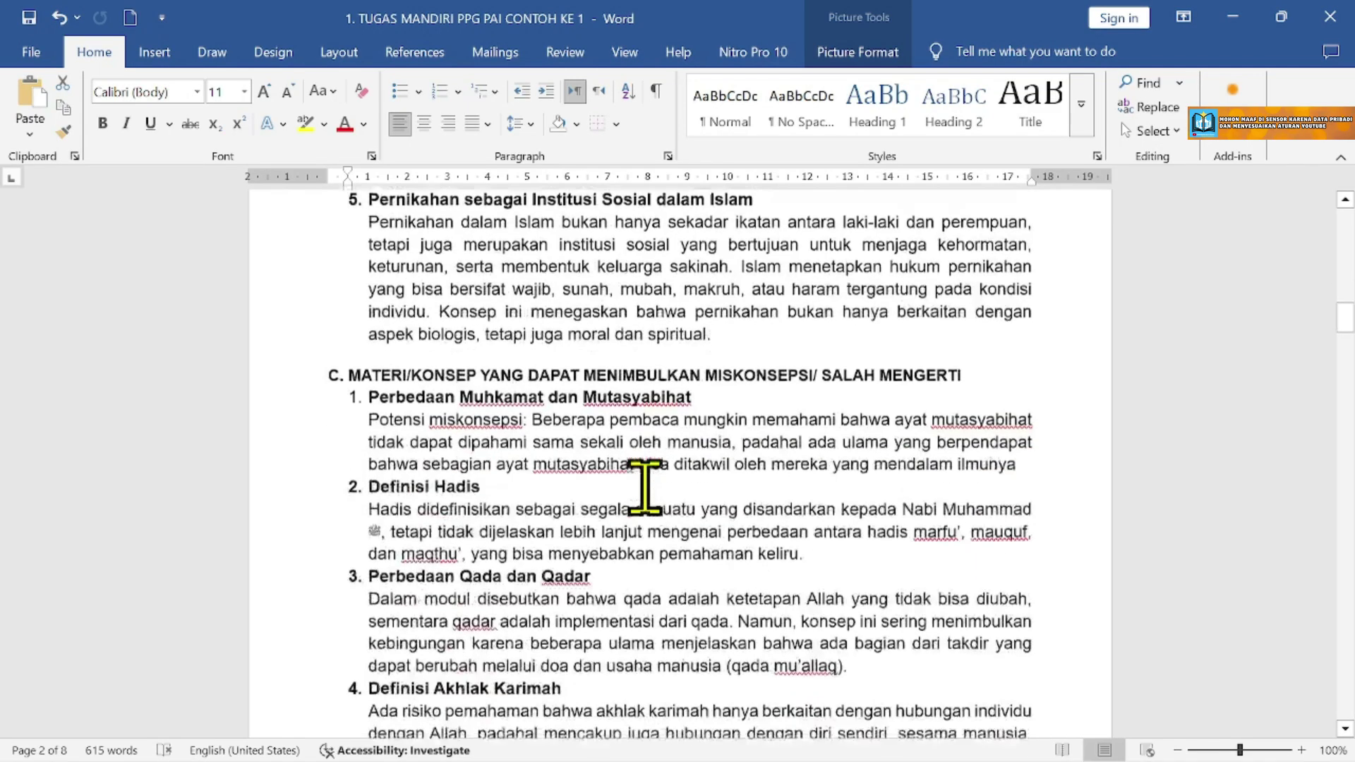
{"action": "scroll", "coordinate": [546, 404], "scroll_direction": "down", "scroll_amount": 6}
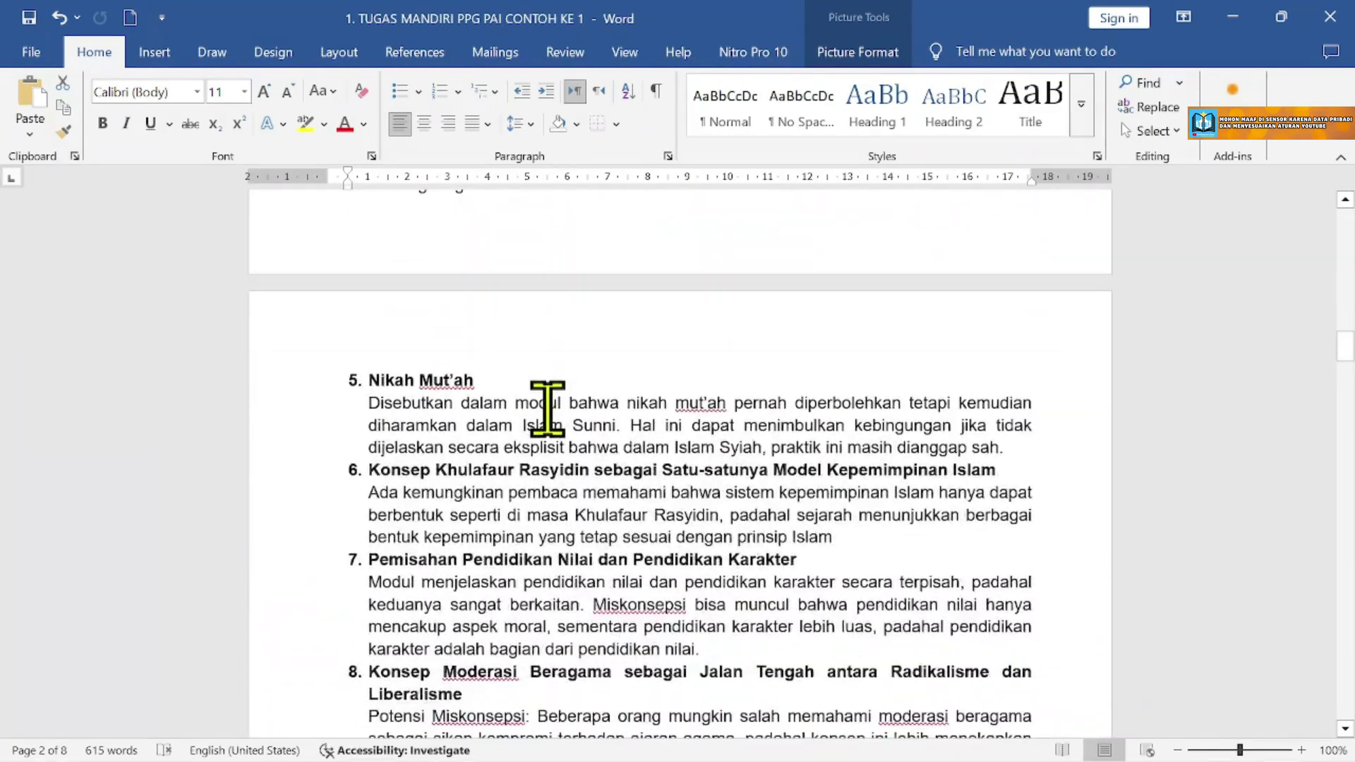
{"action": "scroll", "coordinate": [545, 417], "scroll_direction": "up", "scroll_amount": 6}
{"action": "scroll", "coordinate": [543, 423], "scroll_direction": "up", "scroll_amount": 3}
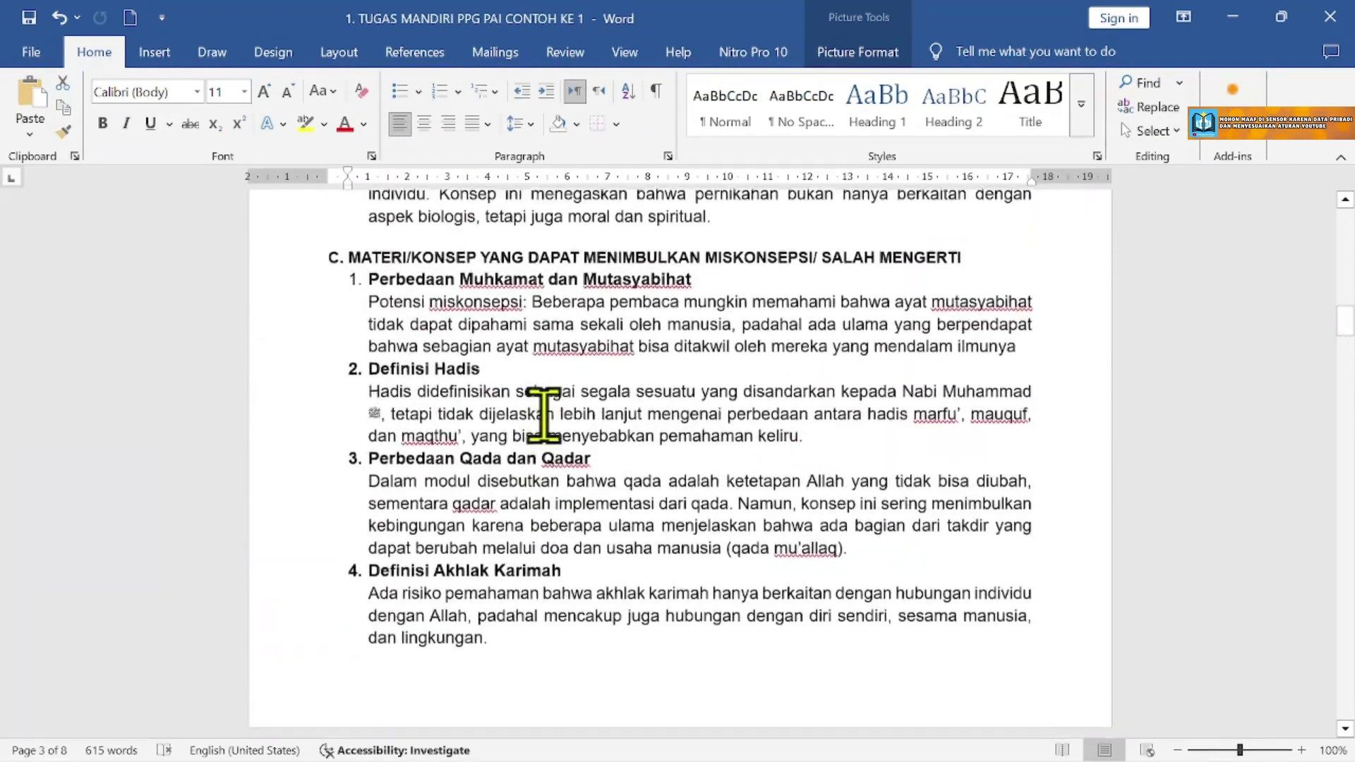
Read the remaining misconceptions through item 8 and review the Peta Konsep mind map and the start of section B again.
{"action": "scroll", "coordinate": [538, 413], "scroll_direction": "down", "scroll_amount": 7}
{"action": "scroll", "coordinate": [535, 431], "scroll_direction": "down", "scroll_amount": 3}
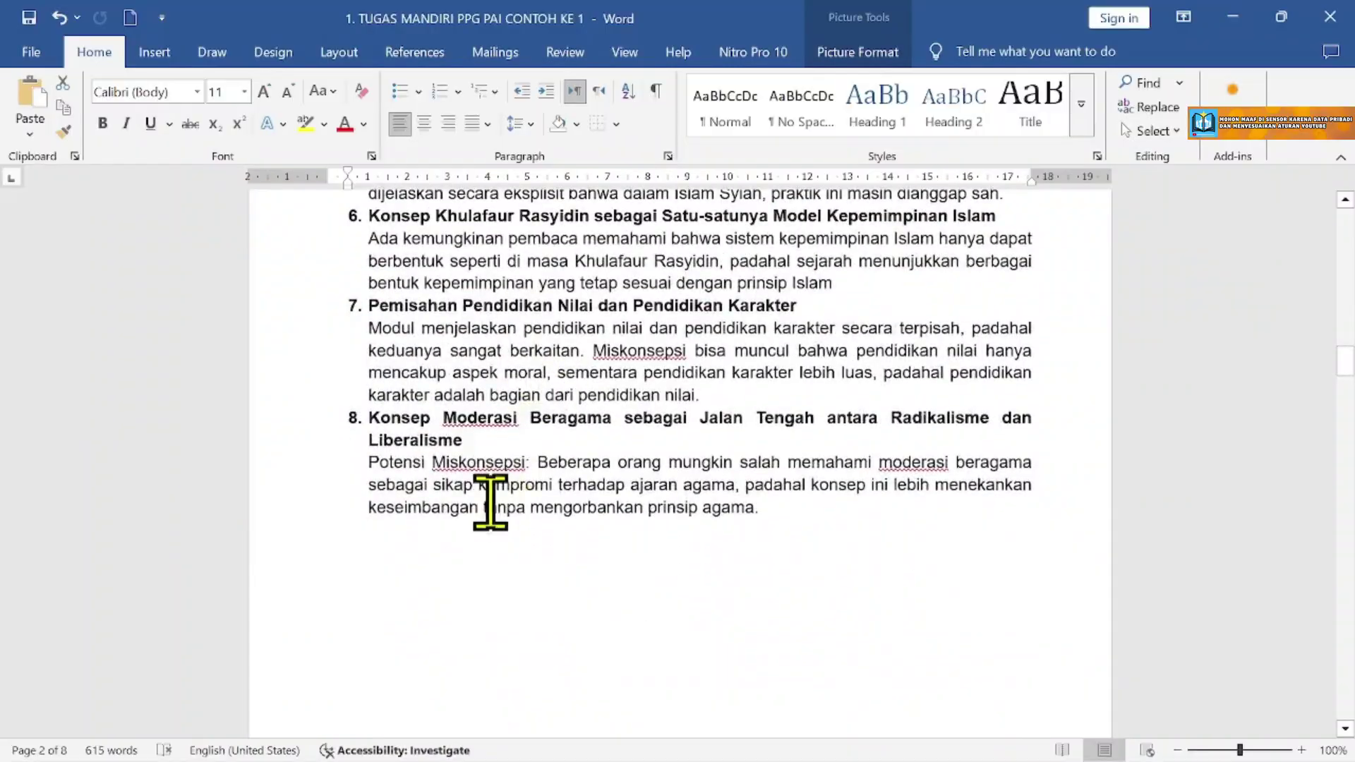
{"action": "scroll", "coordinate": [578, 499], "scroll_direction": "up", "scroll_amount": 7}
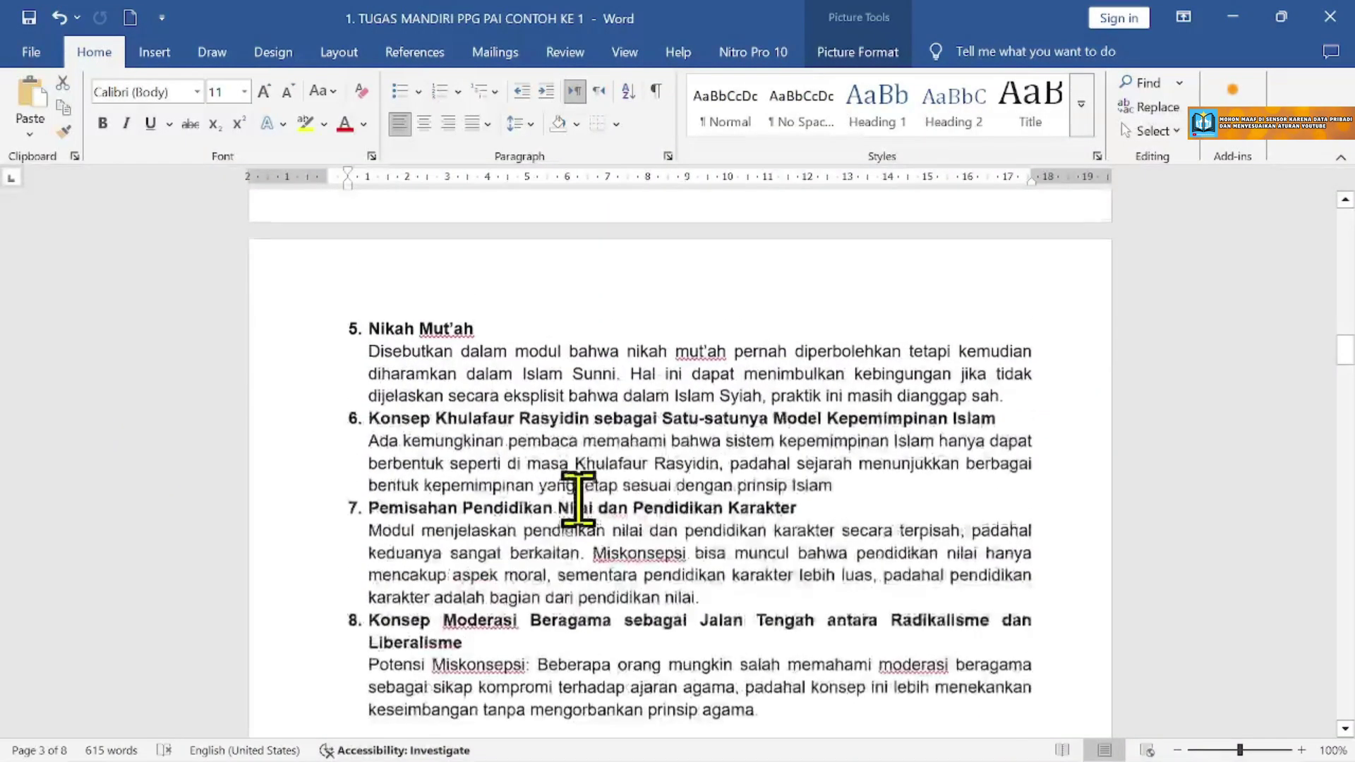
{"action": "scroll", "coordinate": [578, 499], "scroll_direction": "up", "scroll_amount": 12}
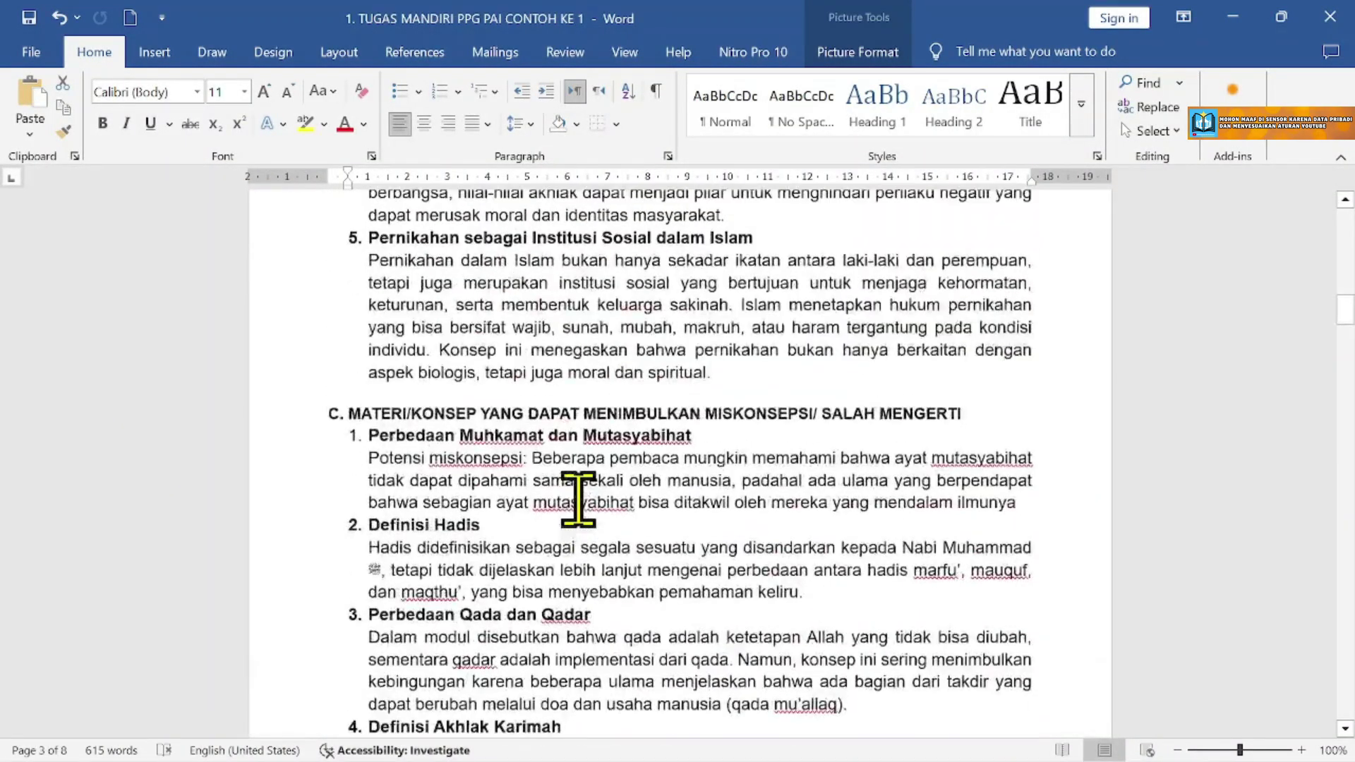
{"action": "scroll", "coordinate": [577, 499], "scroll_direction": "up", "scroll_amount": 12}
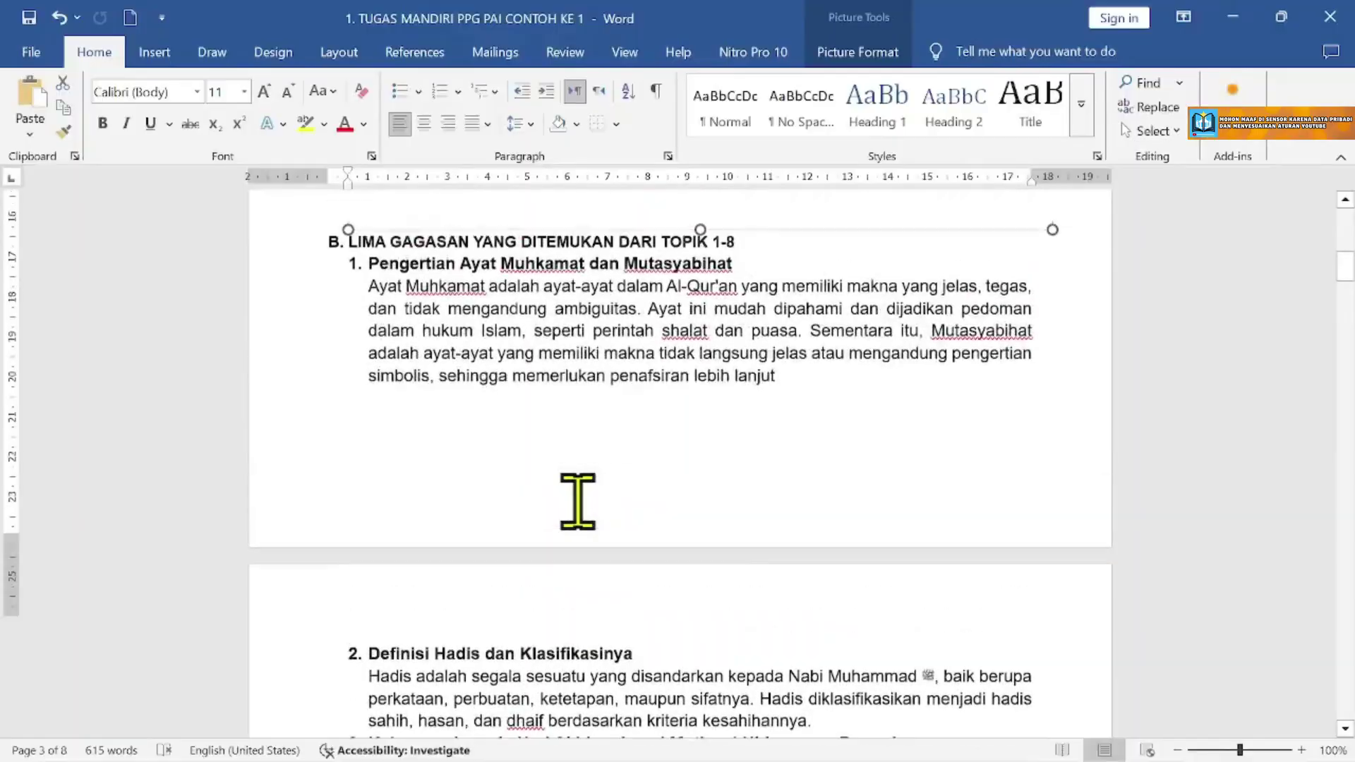
{"action": "scroll", "coordinate": [578, 505], "scroll_direction": "up", "scroll_amount": 1}
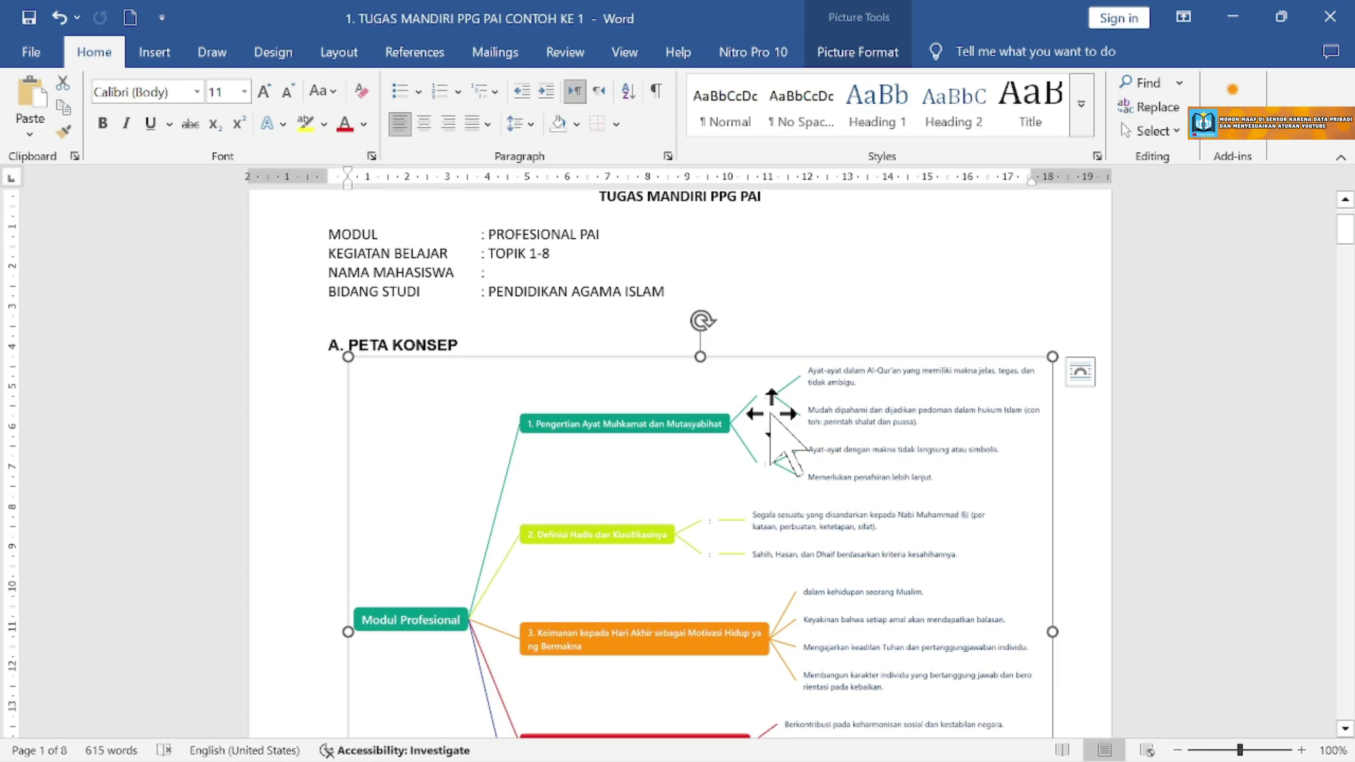
{"action": "scroll", "coordinate": [772, 417], "scroll_direction": "down", "scroll_amount": 10}
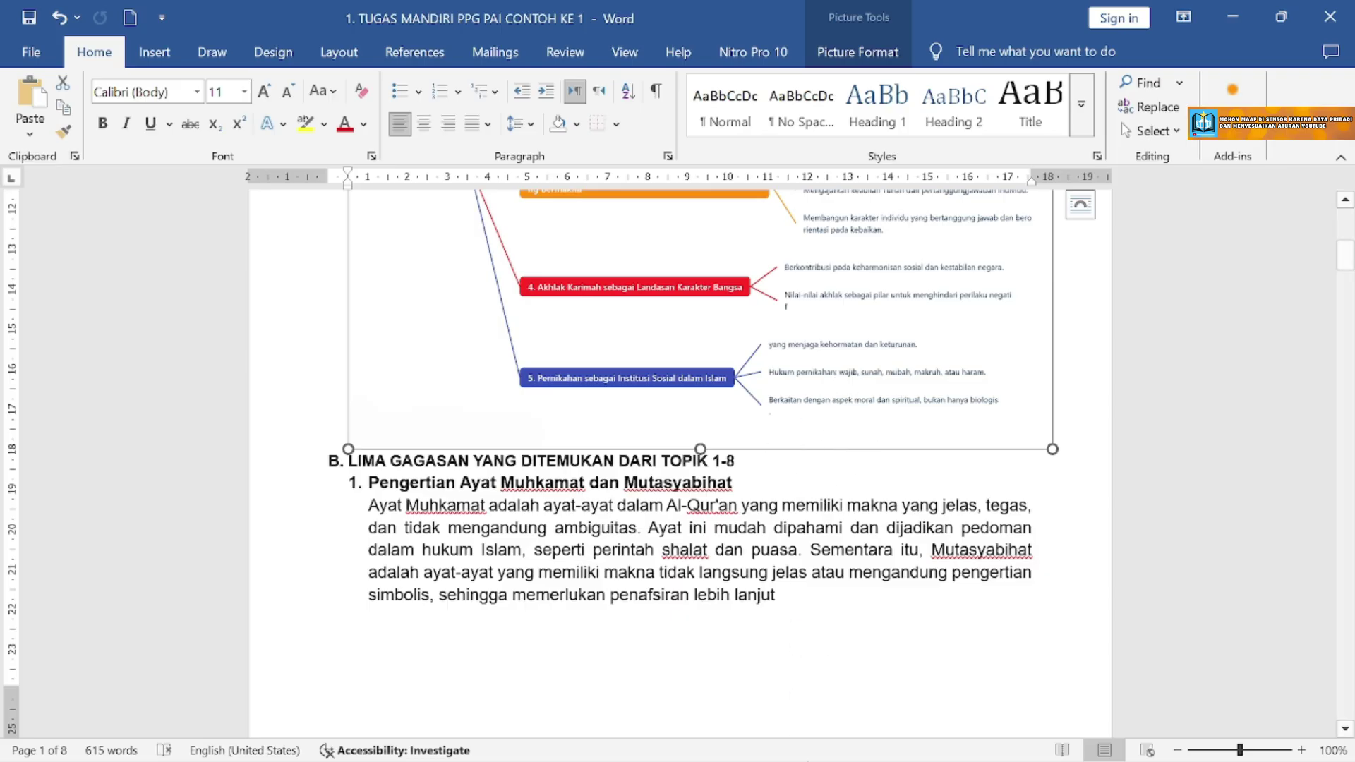
Switch to the LMS submission form in Chrome and upload "Modul Profesional (10).png" from Downloads as an image for the Teks daring editor.
{"action": "left_click", "coordinate": [777, 747]}
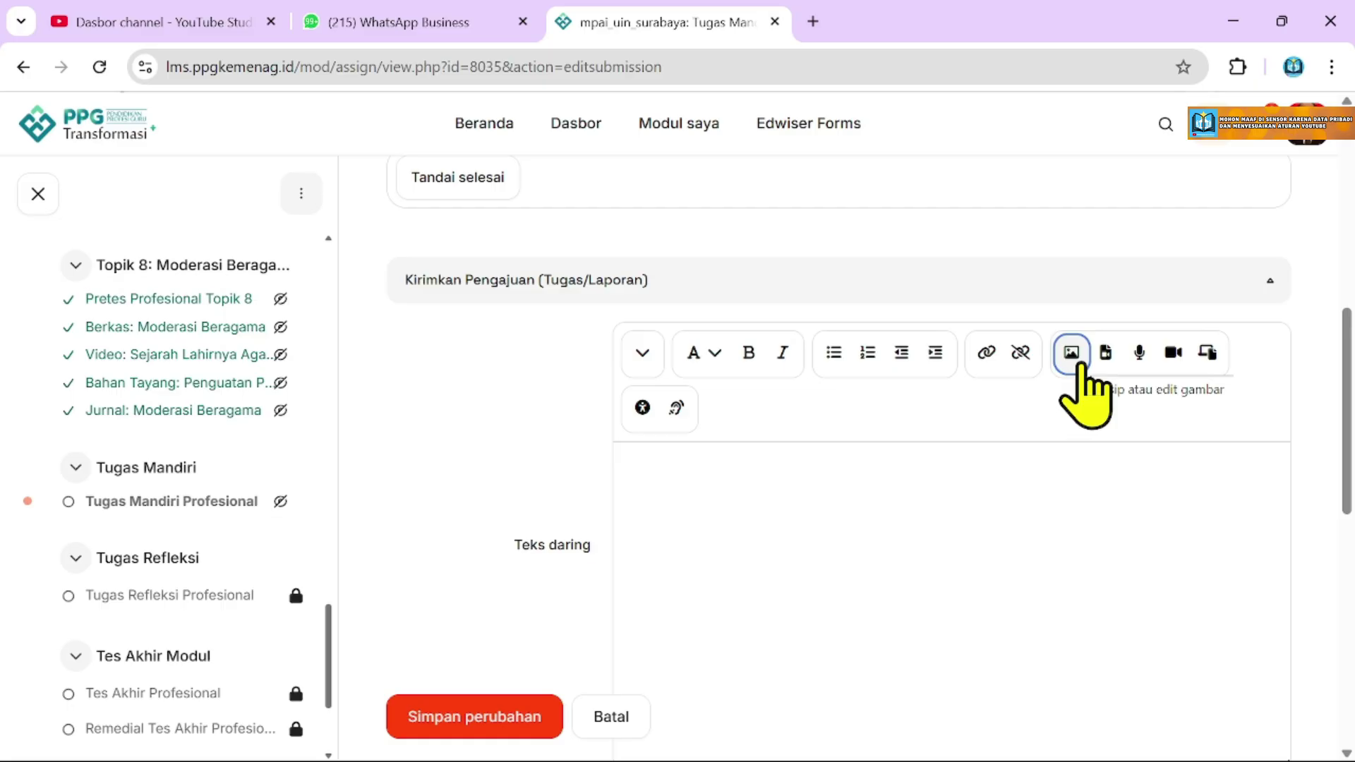
{"action": "left_click", "coordinate": [1072, 353]}
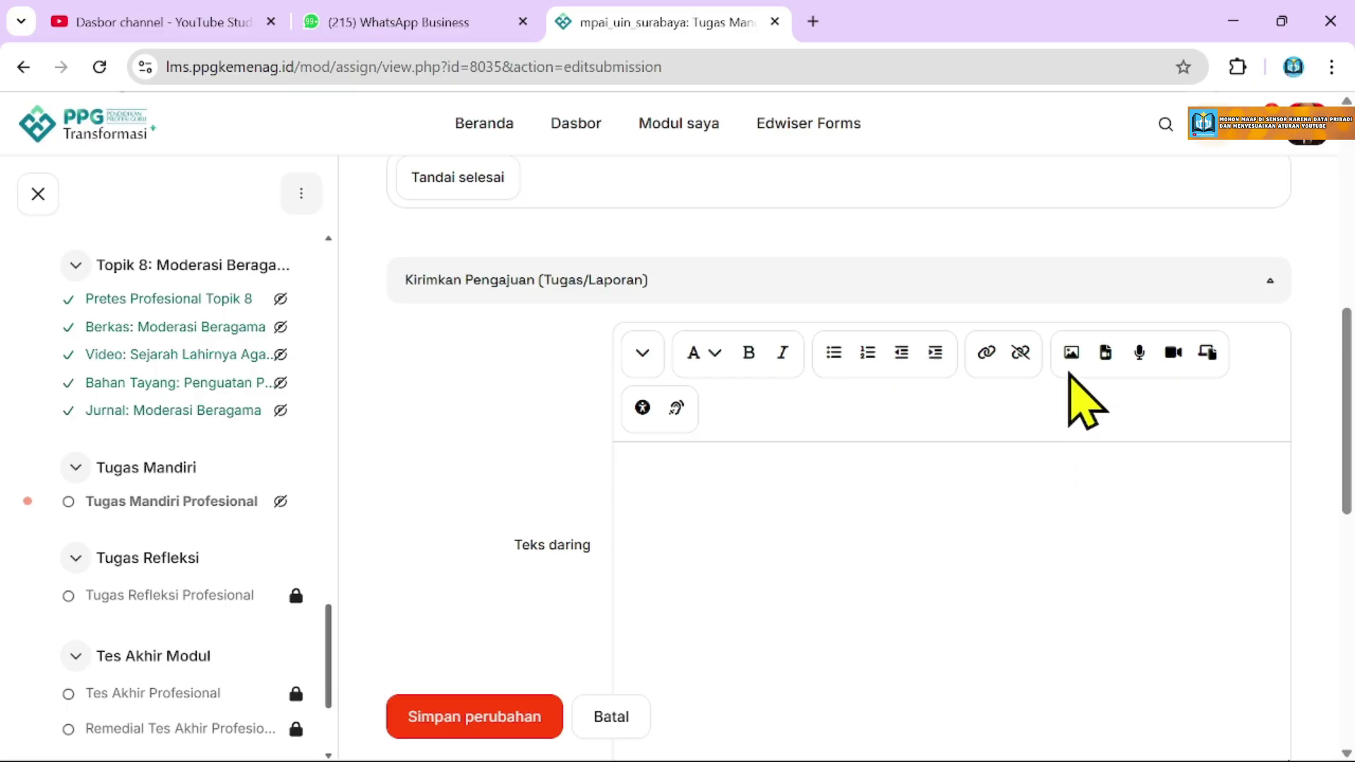
{"action": "left_click", "coordinate": [1071, 353]}
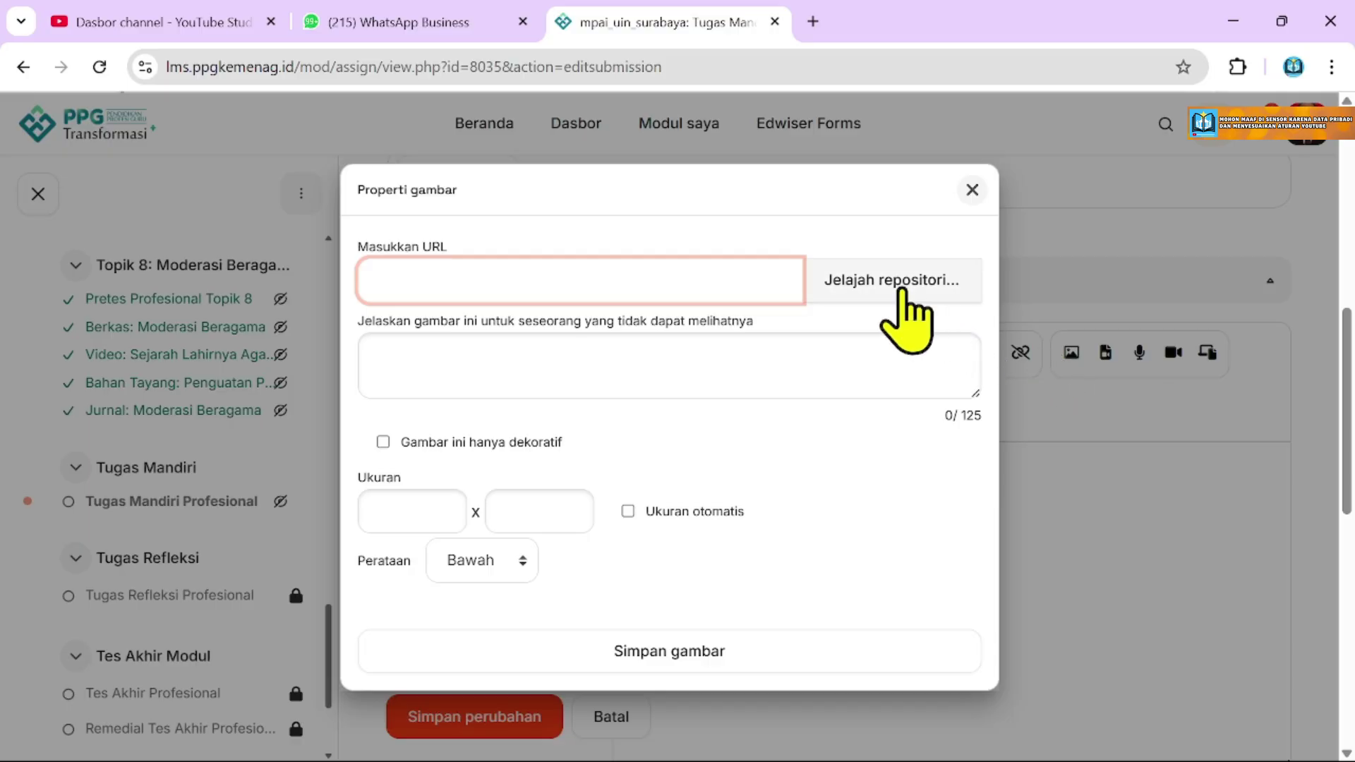
{"action": "left_click", "coordinate": [903, 293]}
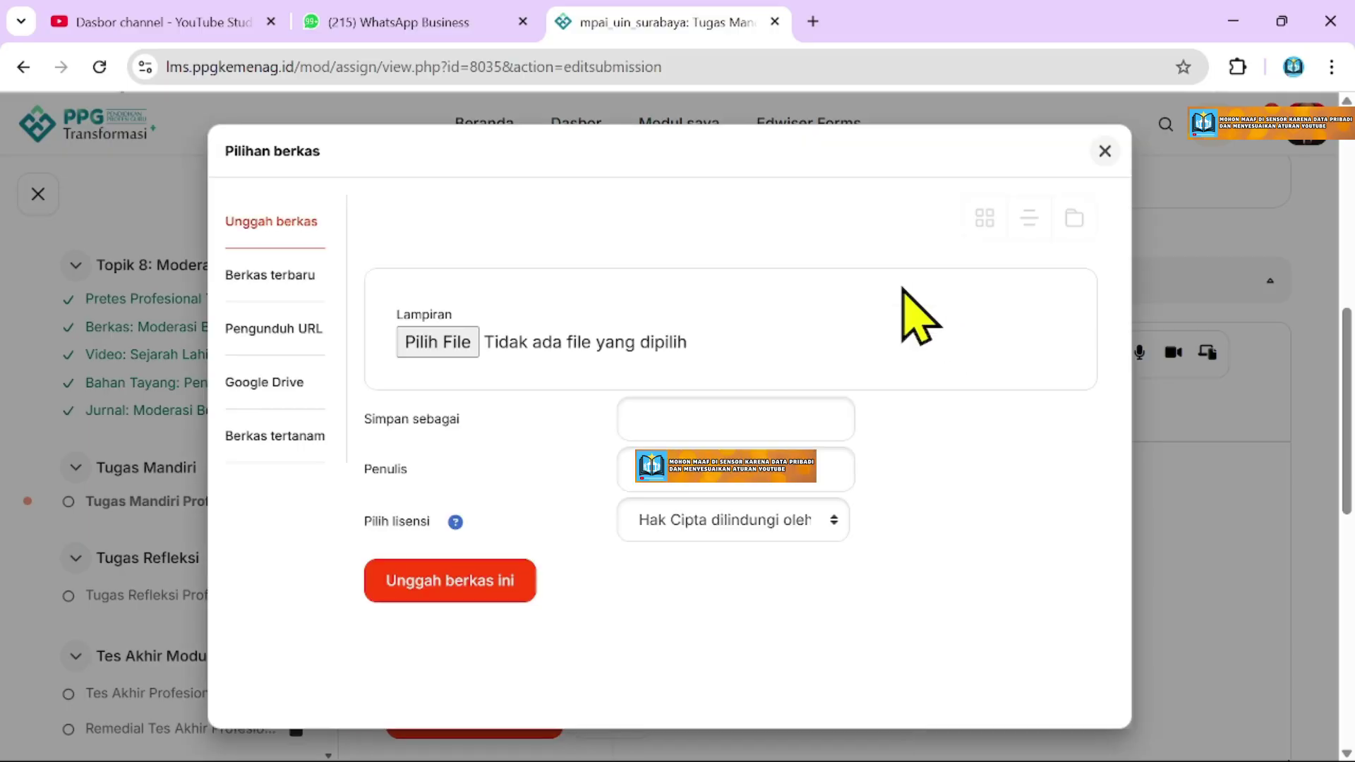
{"action": "left_click", "coordinate": [431, 344]}
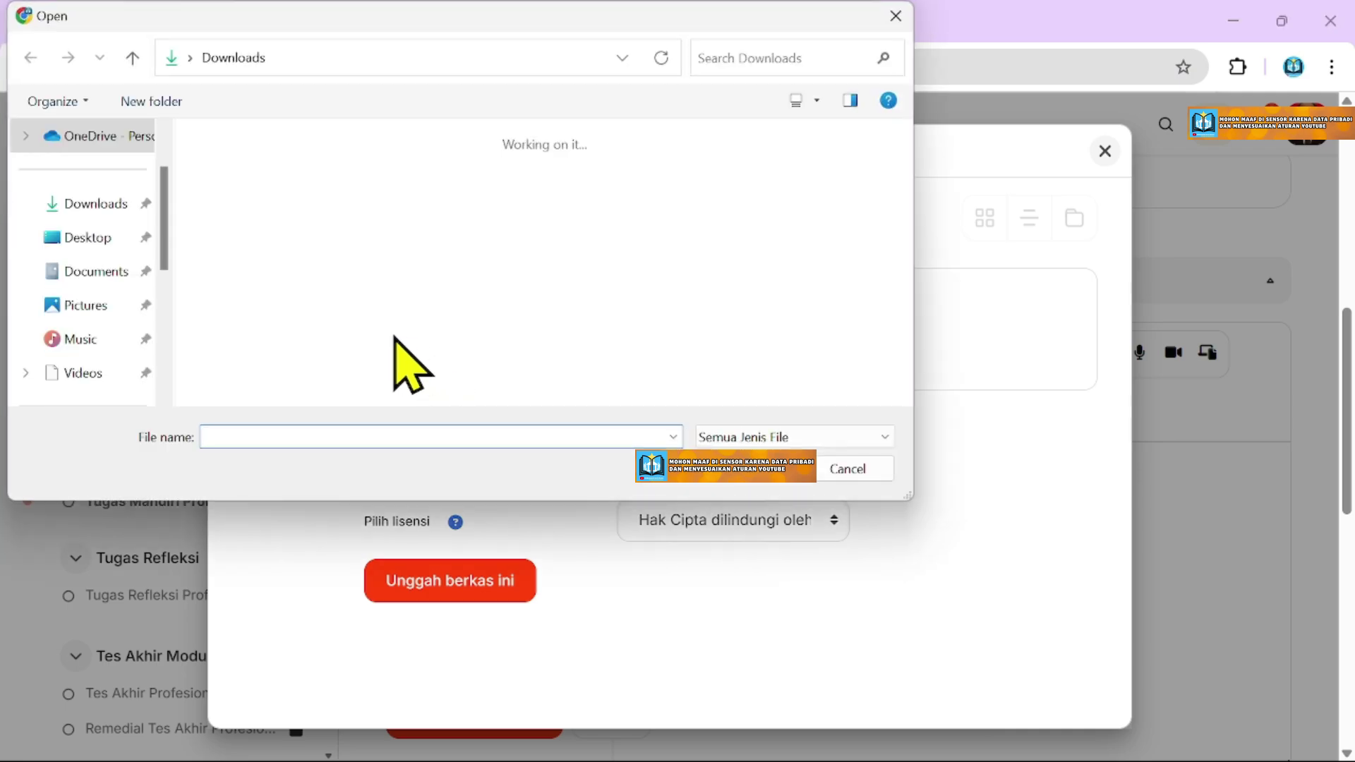
{"action": "left_click", "coordinate": [319, 247]}
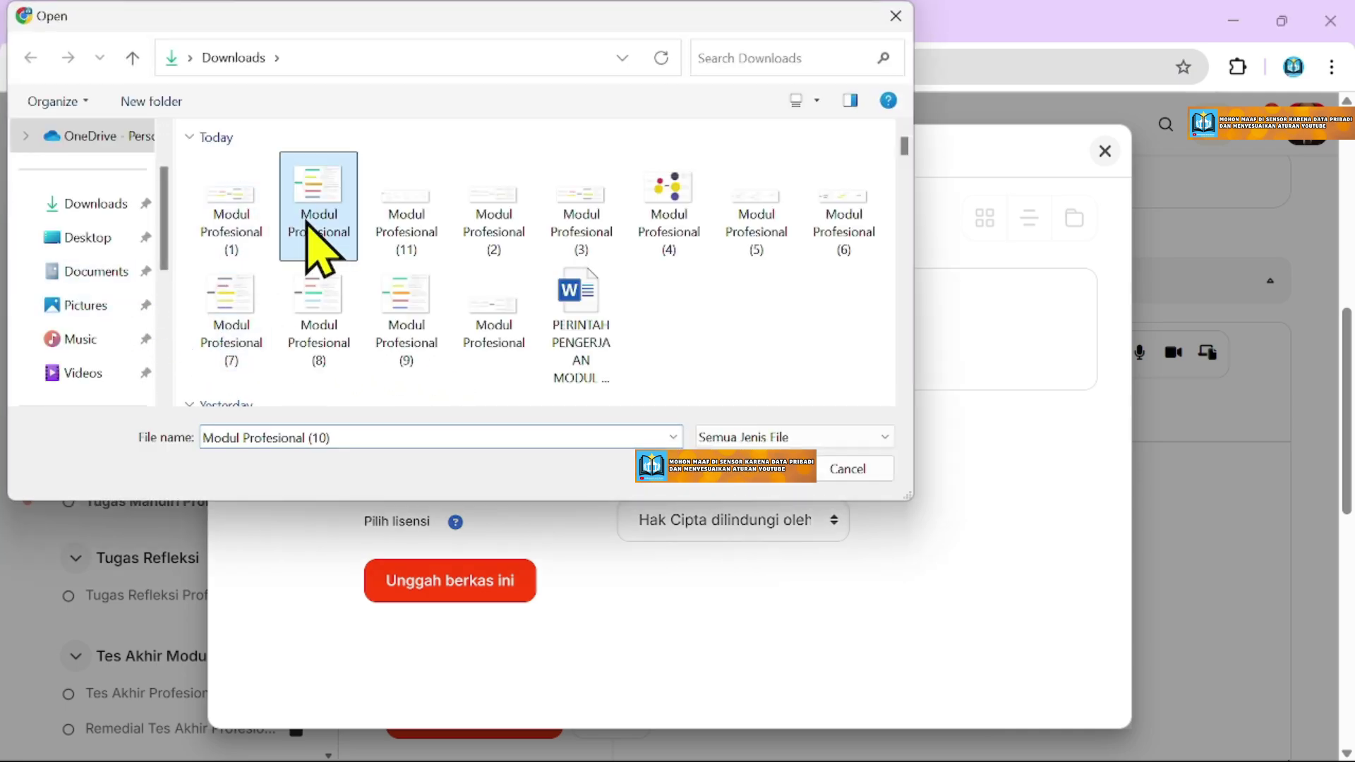
{"action": "left_click", "coordinate": [750, 483]}
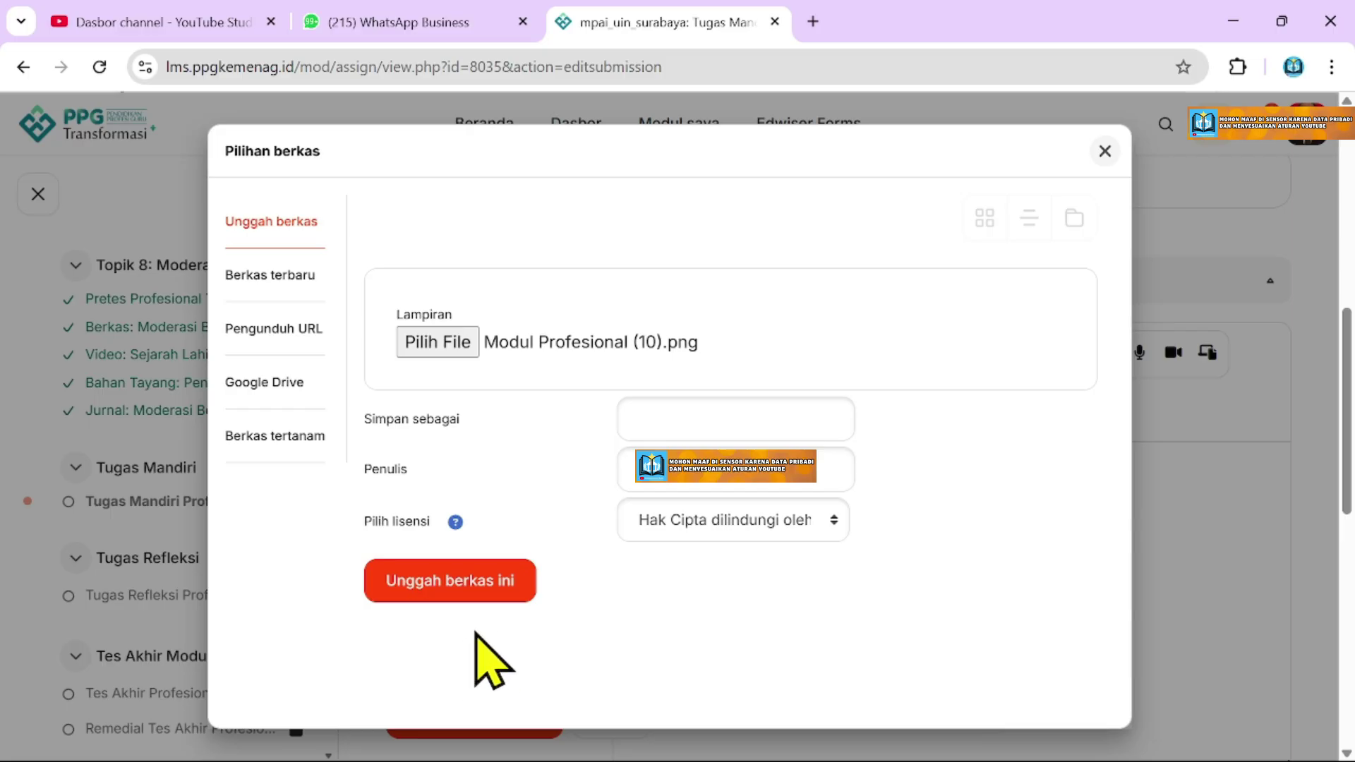
{"action": "left_click", "coordinate": [489, 589]}
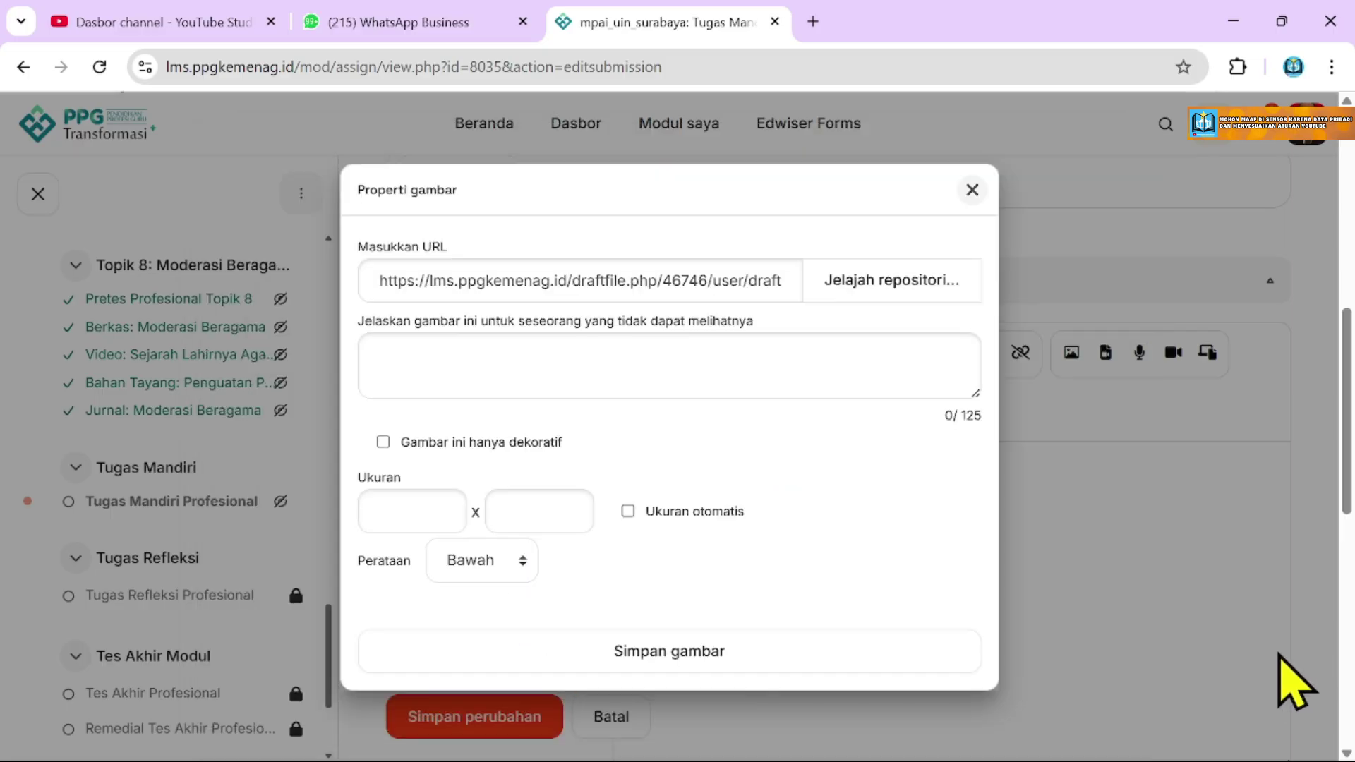
Describe the uploaded image as "PETA KONSEP" and insert it into the Teks daring text with automatic size.
{"action": "scroll", "coordinate": [877, 520], "scroll_direction": "down", "scroll_amount": 5}
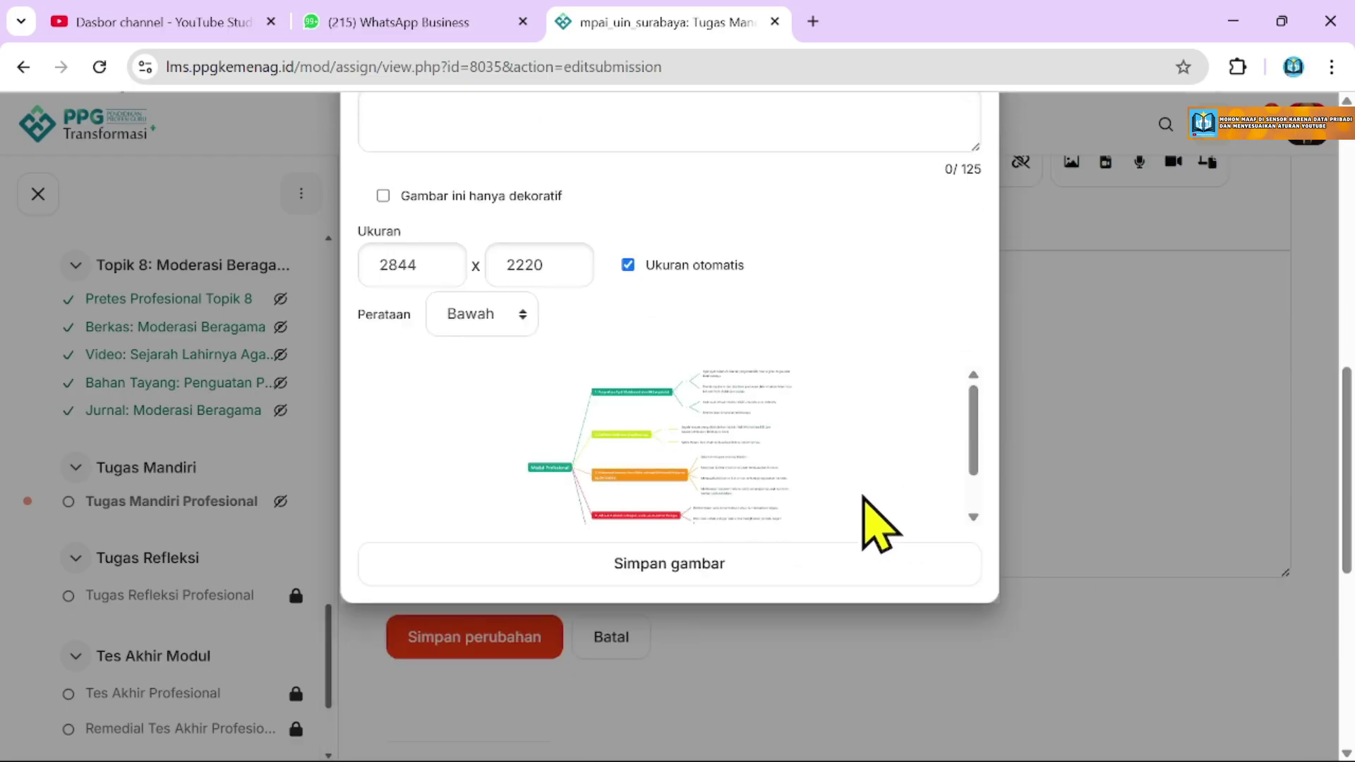
{"action": "scroll", "coordinate": [840, 507], "scroll_direction": "up", "scroll_amount": 5}
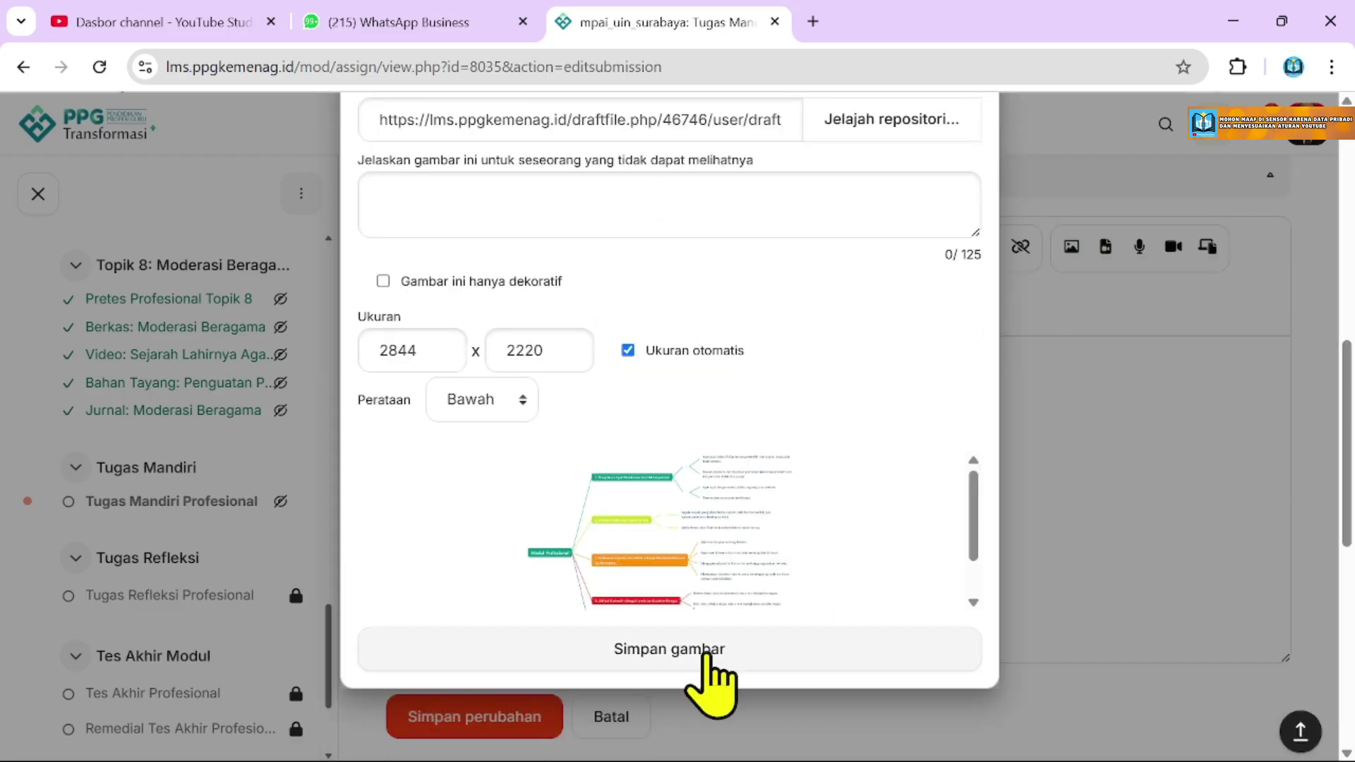
{"action": "left_click", "coordinate": [706, 655]}
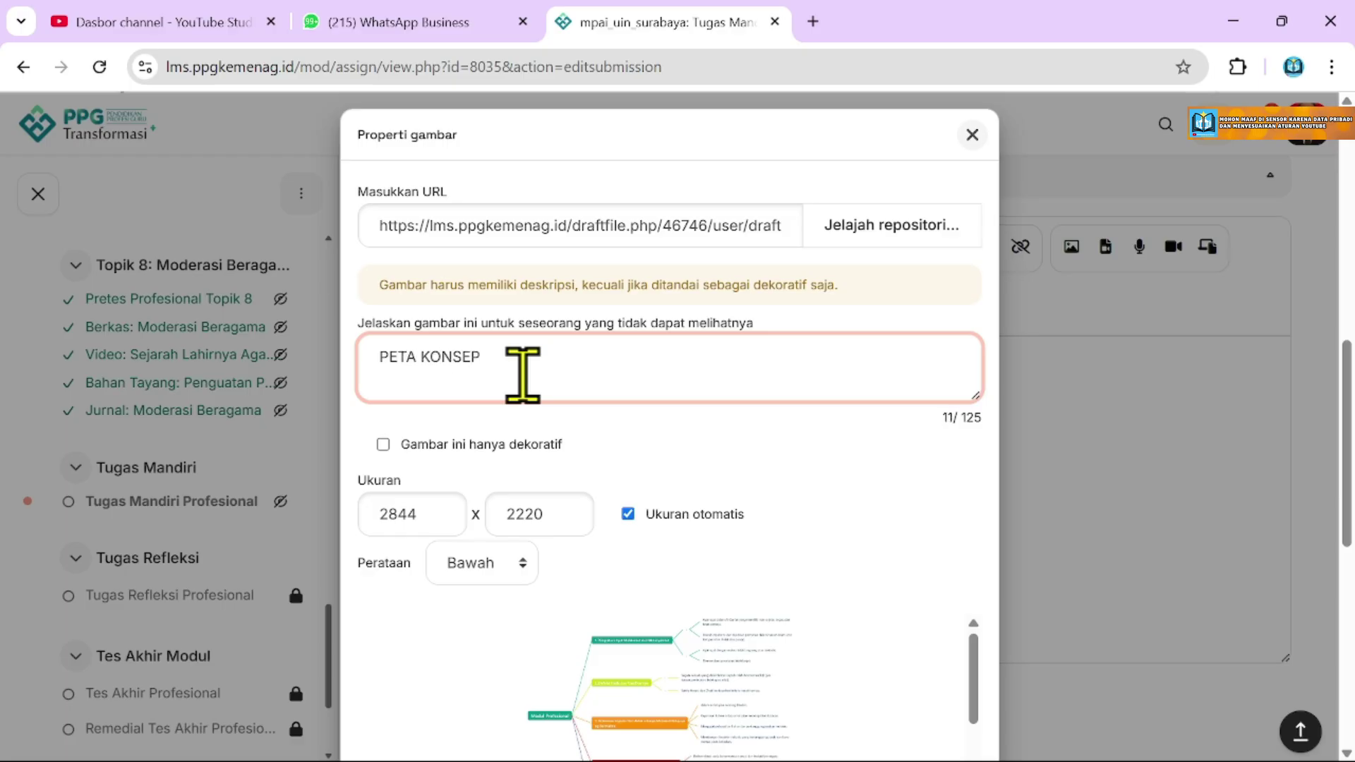
{"action": "scroll", "coordinate": [755, 469], "scroll_direction": "down", "scroll_amount": 5}
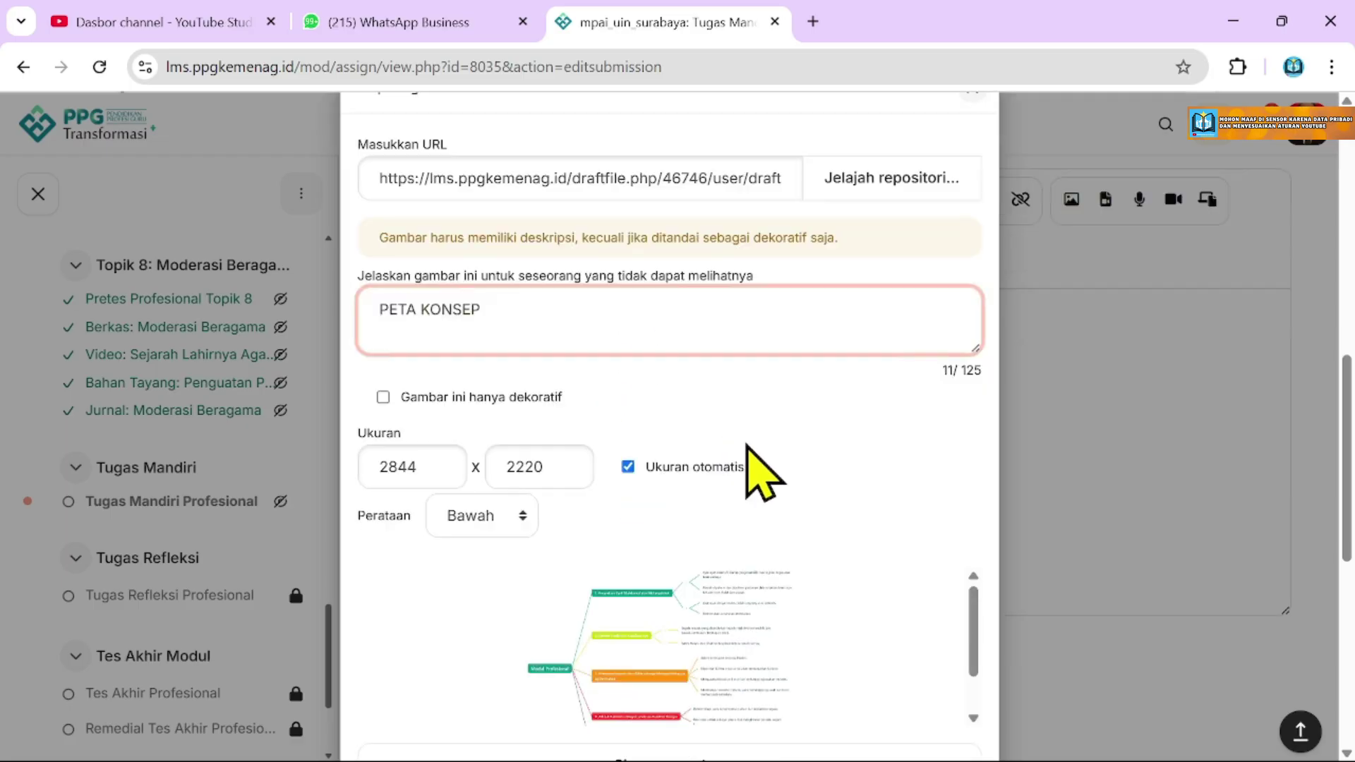
{"action": "scroll", "coordinate": [850, 536], "scroll_direction": "up", "scroll_amount": 4}
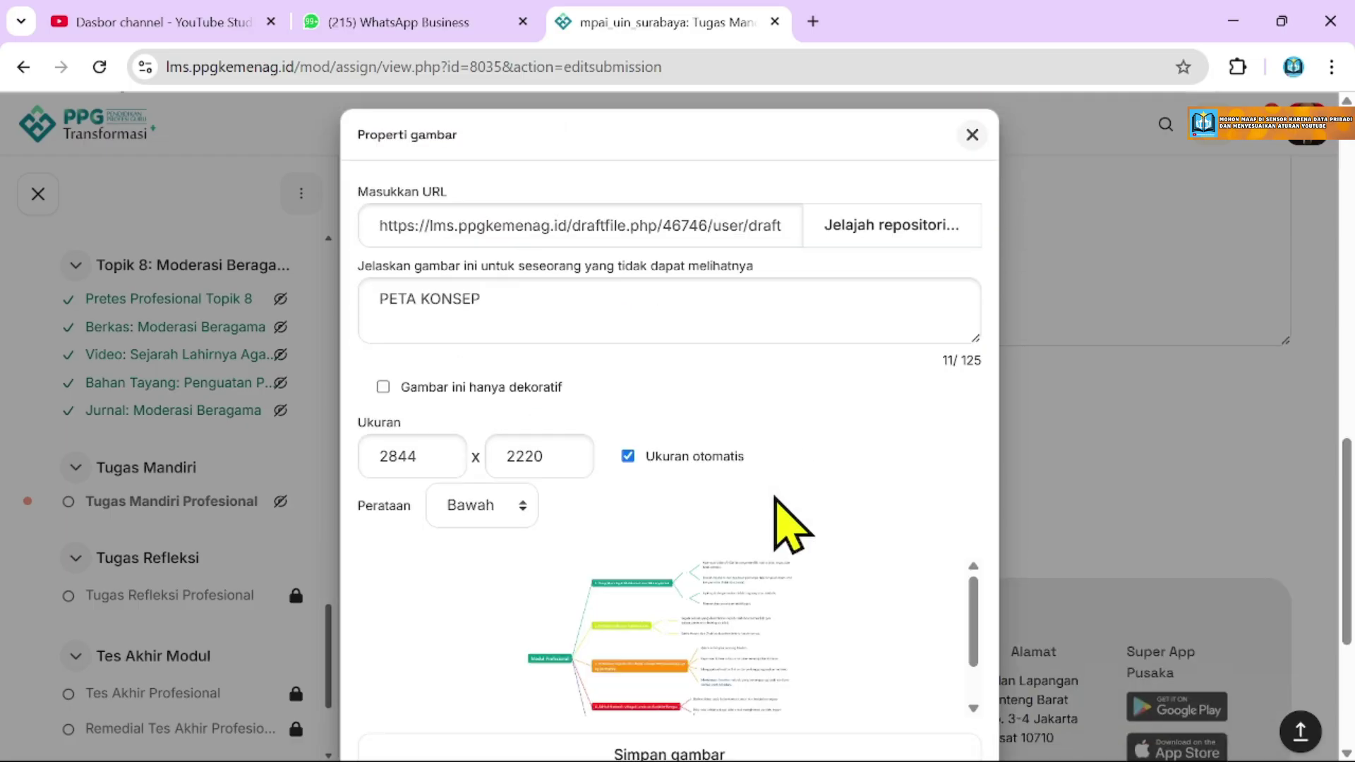
{"action": "scroll", "coordinate": [780, 515], "scroll_direction": "down", "scroll_amount": 3}
{"action": "left_click", "coordinate": [721, 544]}
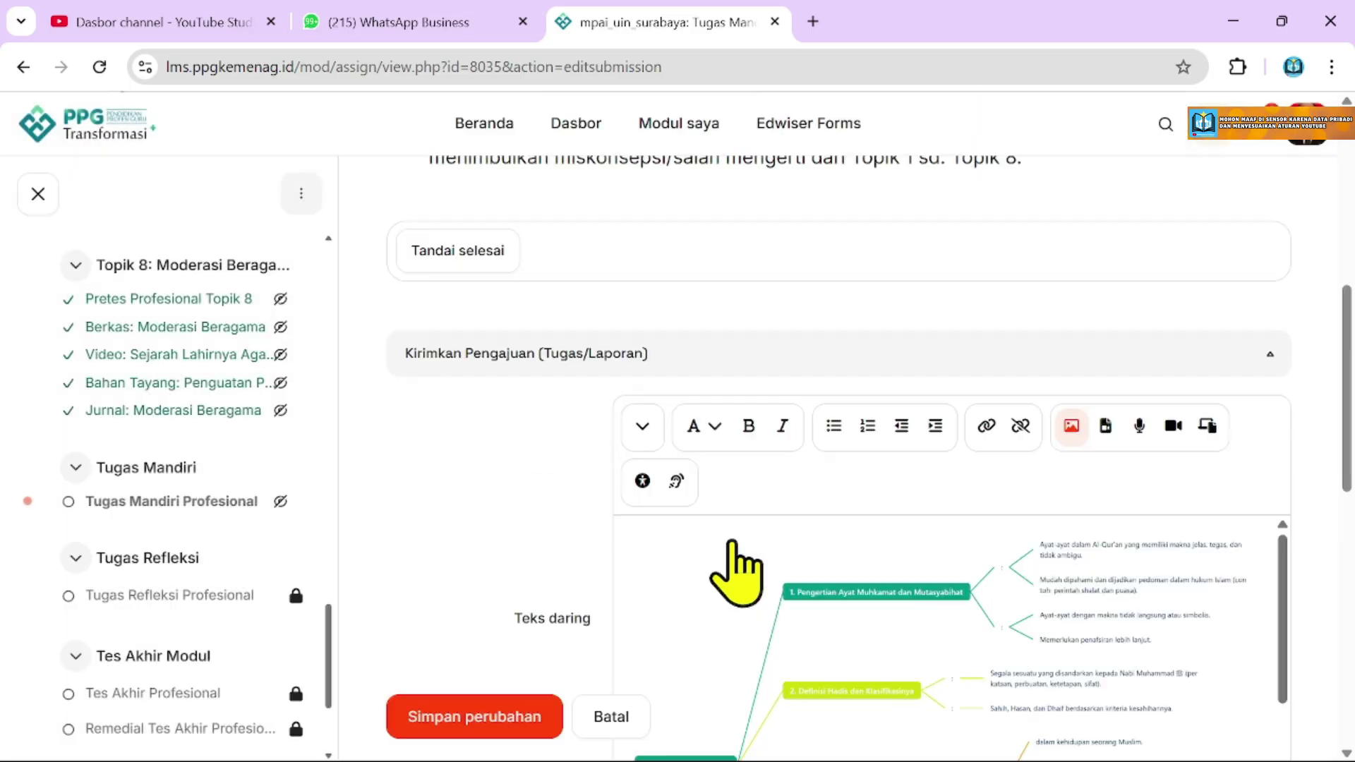
Check the inserted mind map in the Teks daring editor and add an empty line below it for more text.
{"action": "scroll", "coordinate": [878, 508], "scroll_direction": "down", "scroll_amount": 5}
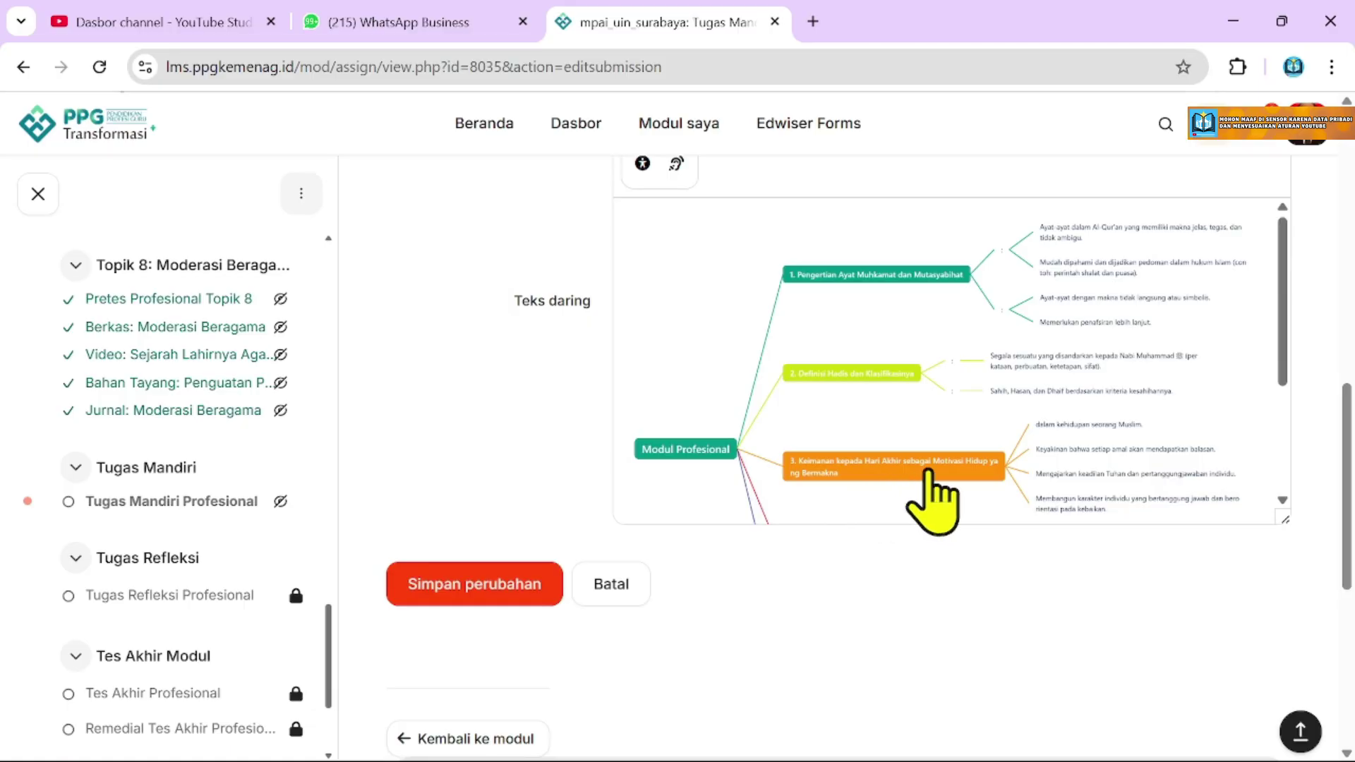
{"action": "scroll", "coordinate": [1020, 466], "scroll_direction": "up", "scroll_amount": 2}
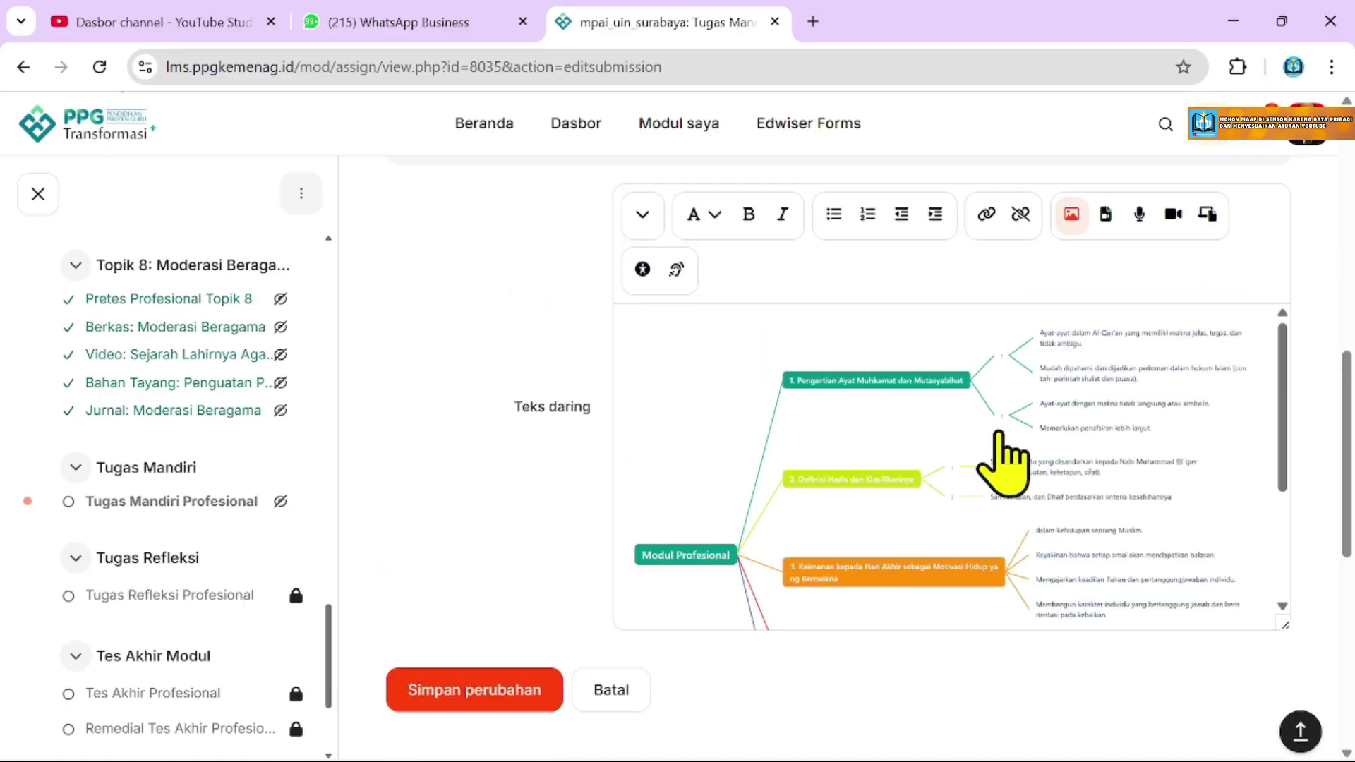
{"action": "scroll", "coordinate": [1020, 466], "scroll_direction": "down", "scroll_amount": 3}
{"action": "scroll", "coordinate": [1219, 427], "scroll_direction": "down", "scroll_amount": 8}
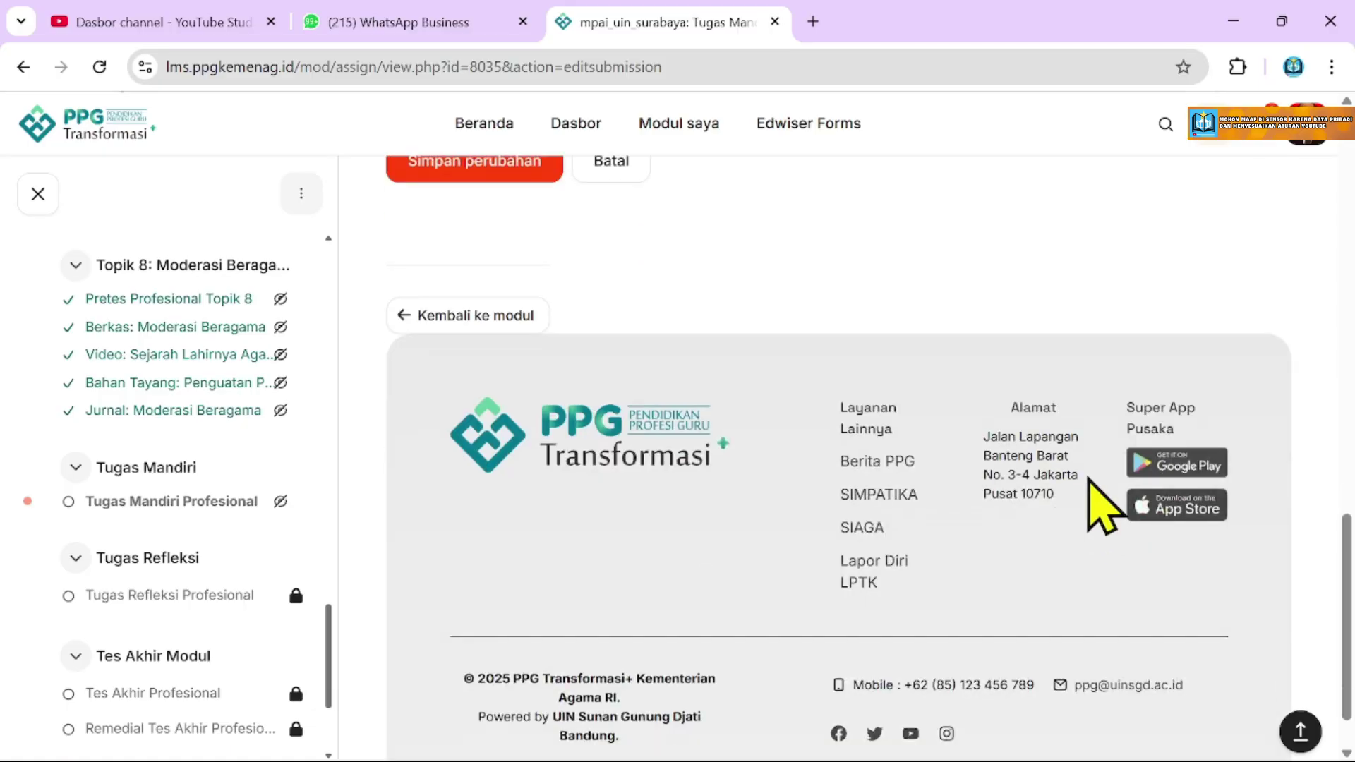
{"action": "scroll", "coordinate": [1092, 484], "scroll_direction": "up", "scroll_amount": 5}
{"action": "left_click", "coordinate": [1031, 388]}
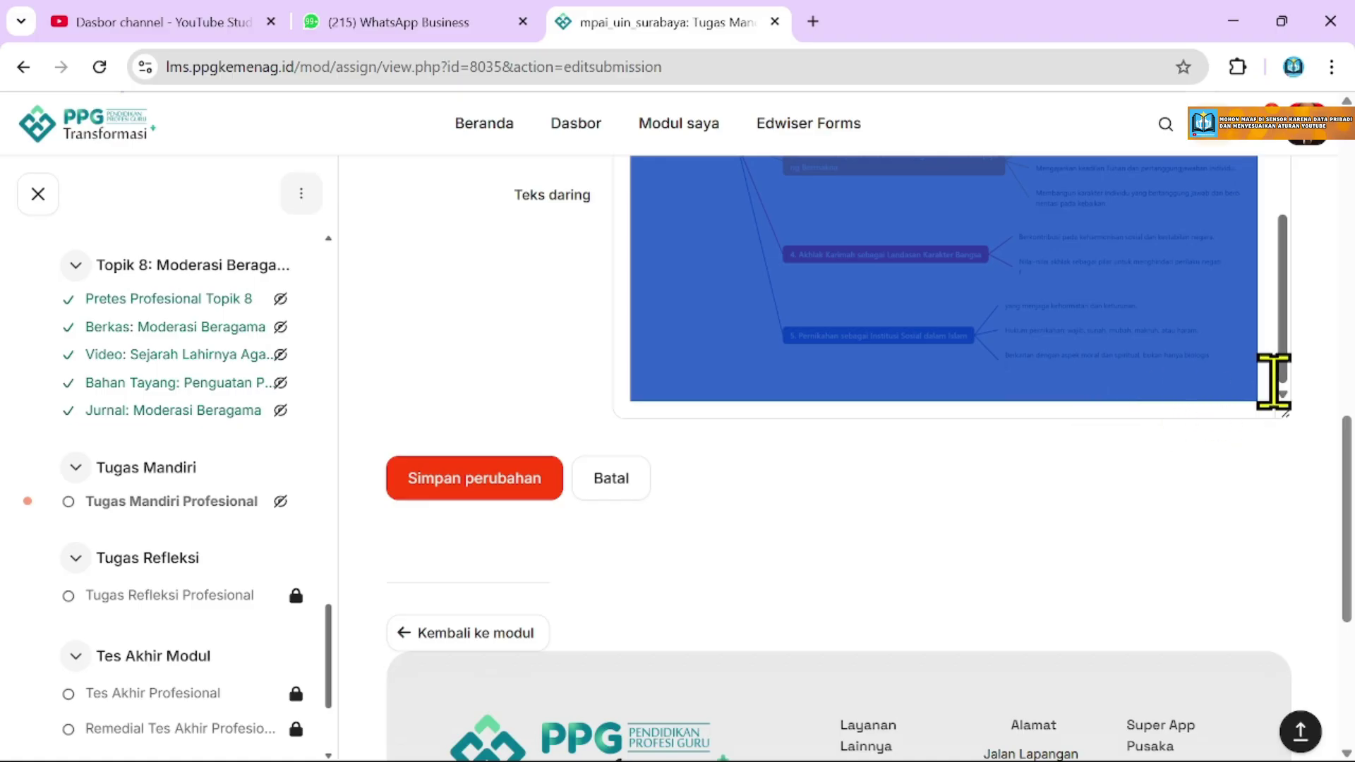
{"action": "left_click", "coordinate": [1273, 381]}
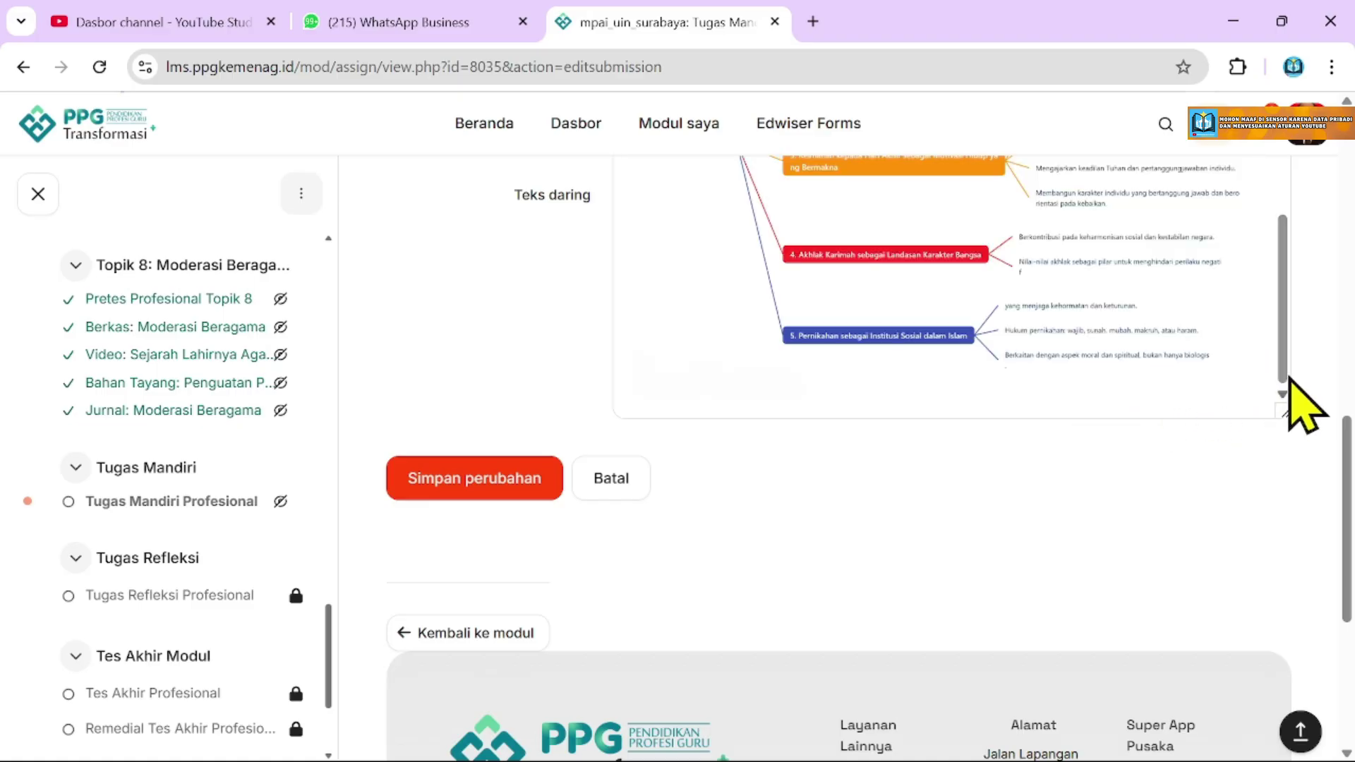
{"action": "scroll", "coordinate": [1289, 379], "scroll_direction": "down", "scroll_amount": 1}
{"action": "scroll", "coordinate": [1157, 398], "scroll_direction": "down", "scroll_amount": 1}
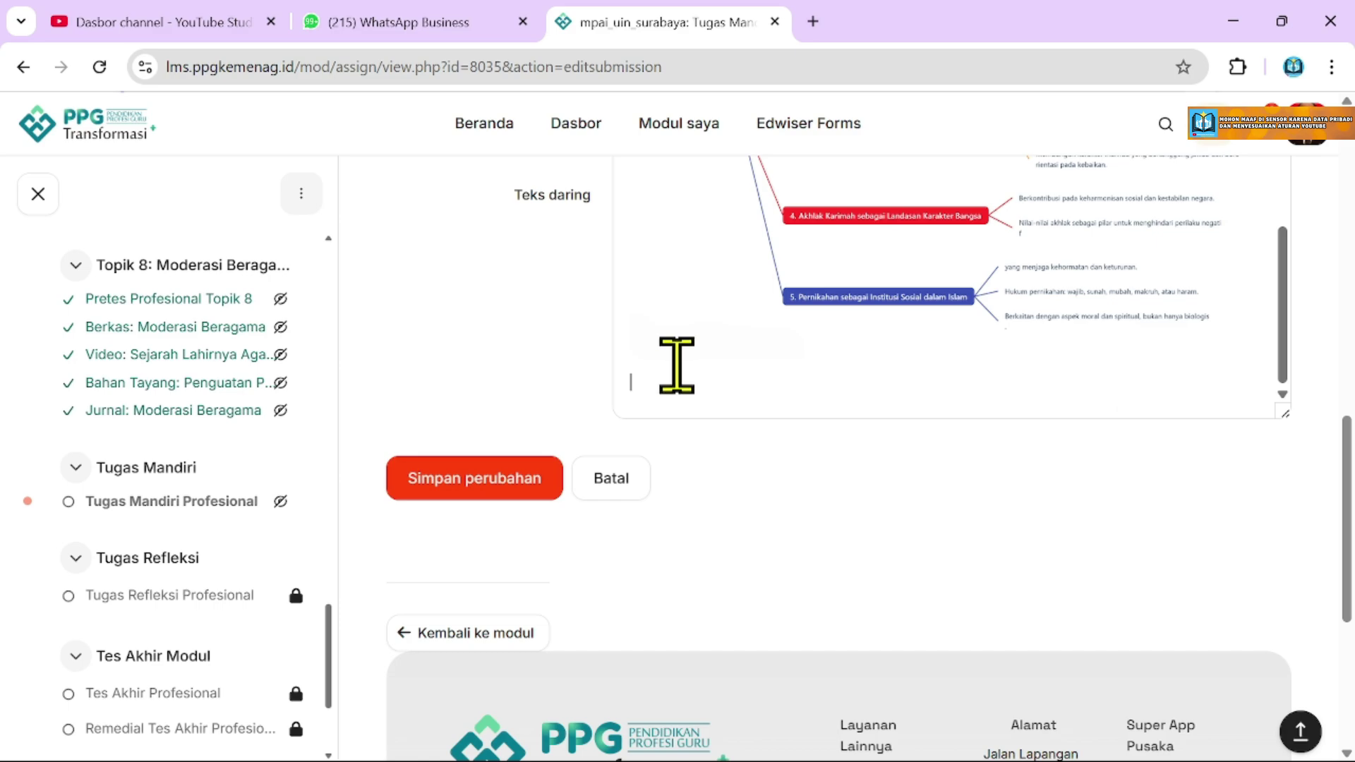
{"action": "left_click", "coordinate": [1244, 353]}
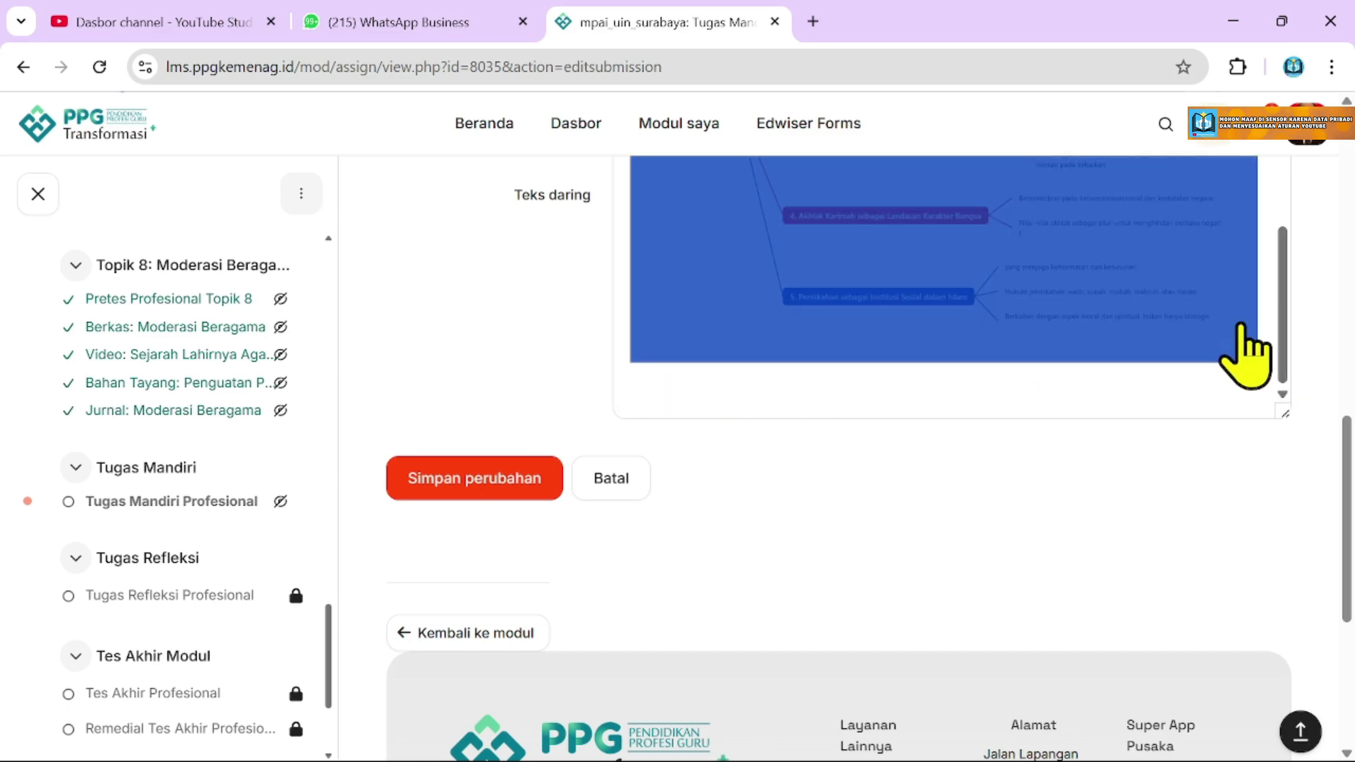
{"action": "left_click", "coordinate": [1263, 342]}
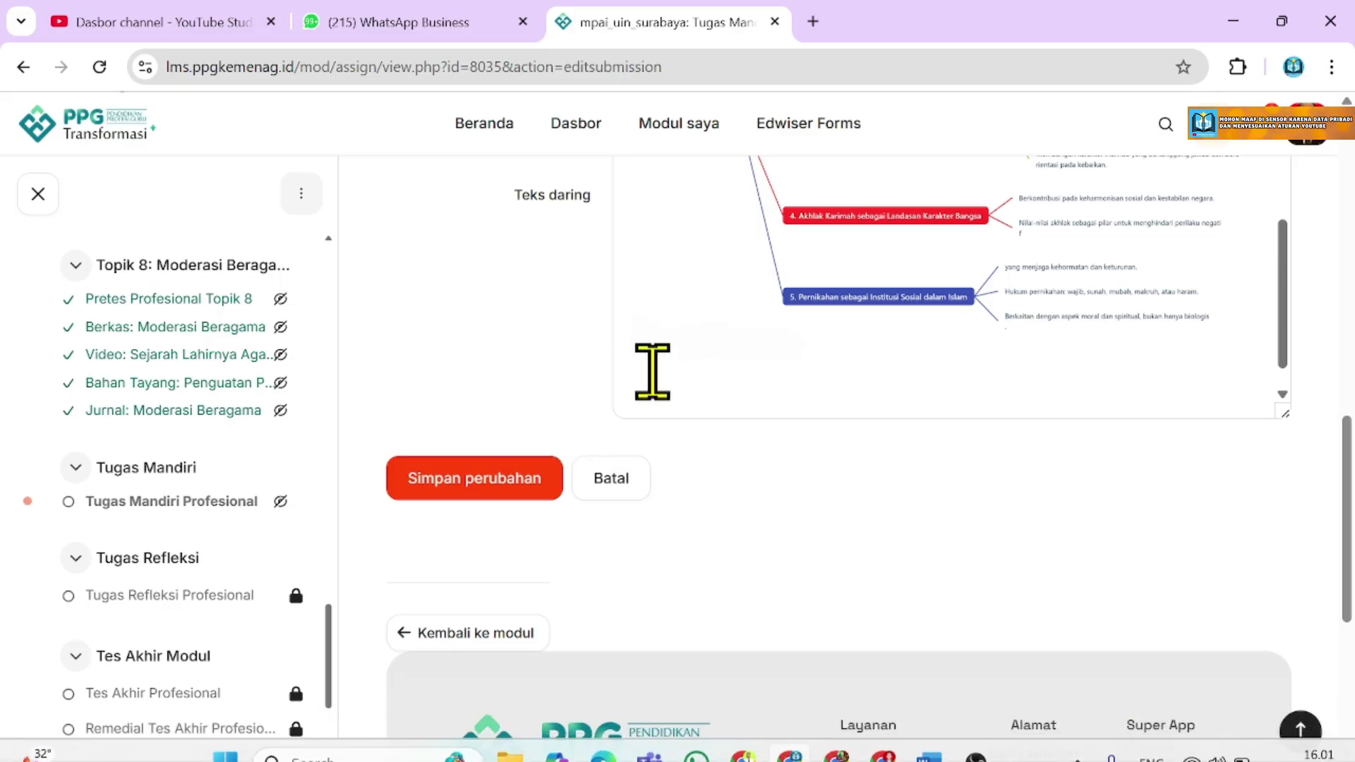
Copy all of sections B and C, through misconception item 8, from the Word document and return to the LMS submission form.
{"action": "key", "text": "alt+Tab"}
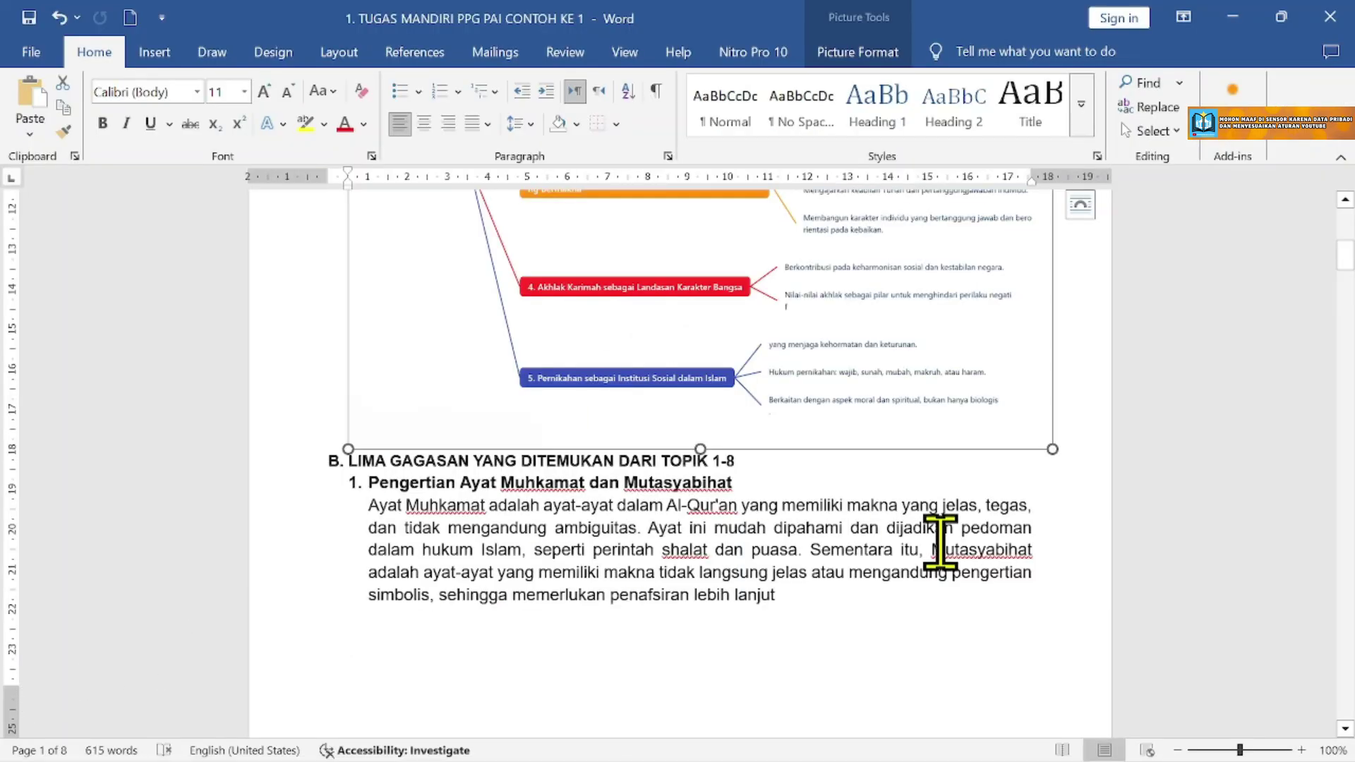
{"action": "left_click", "coordinate": [522, 487]}
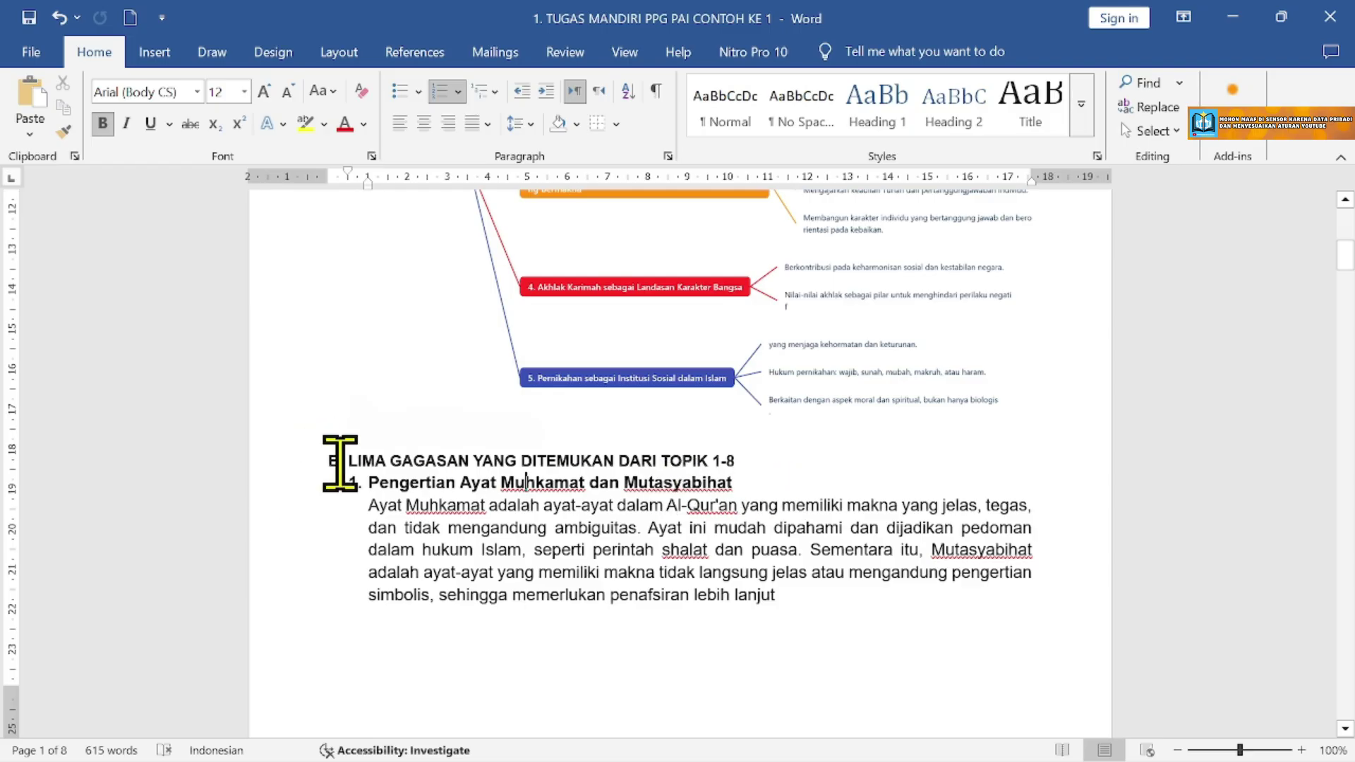
{"action": "left_click_drag", "start_coordinate": [353, 460], "coordinate": [760, 409]}
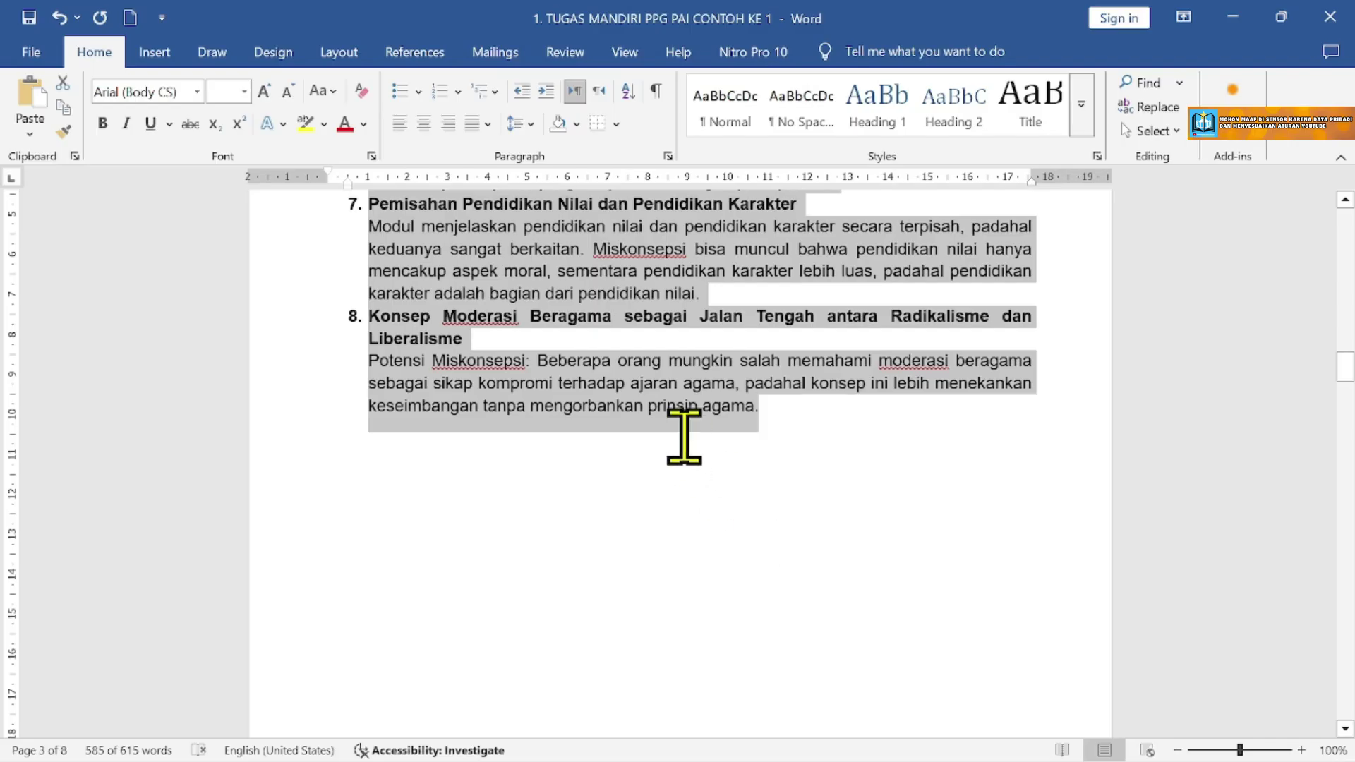
{"action": "right_click", "coordinate": [655, 386]}
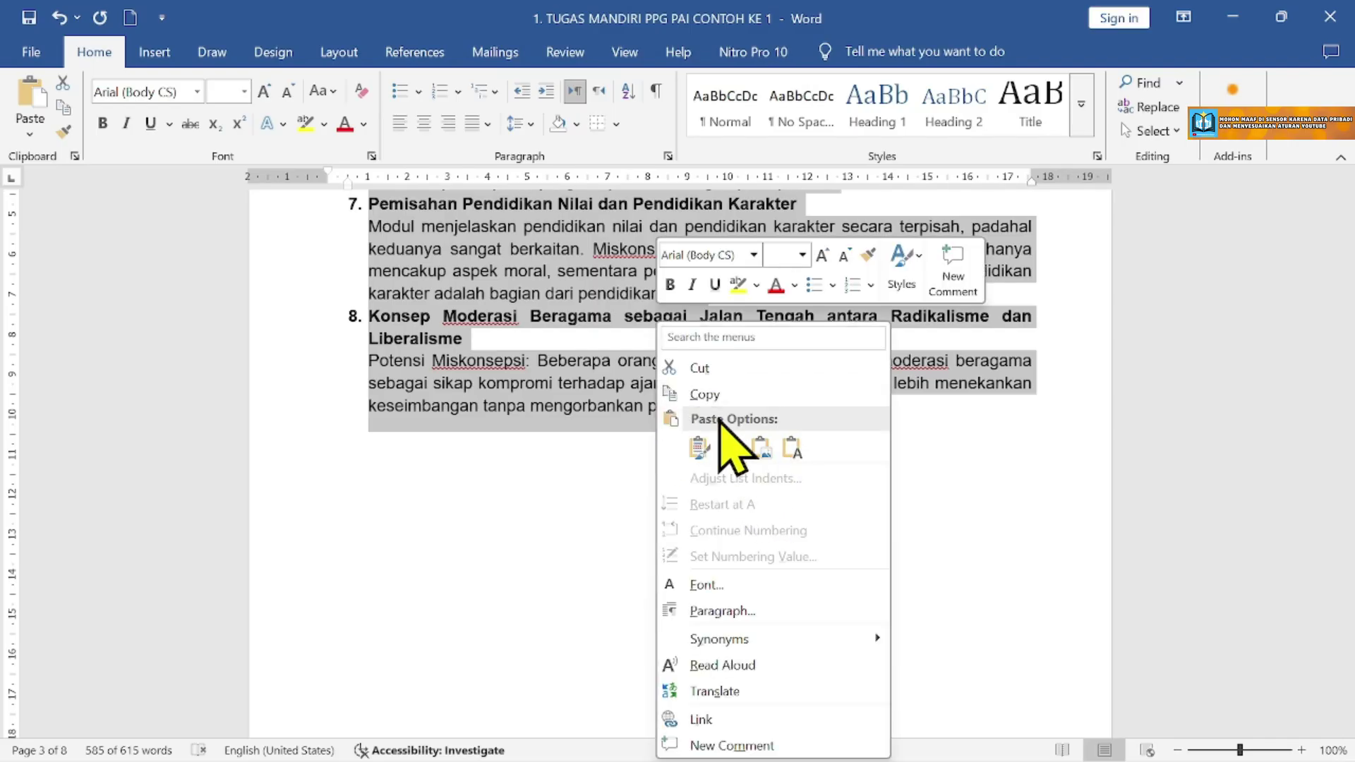
{"action": "left_click", "coordinate": [703, 395]}
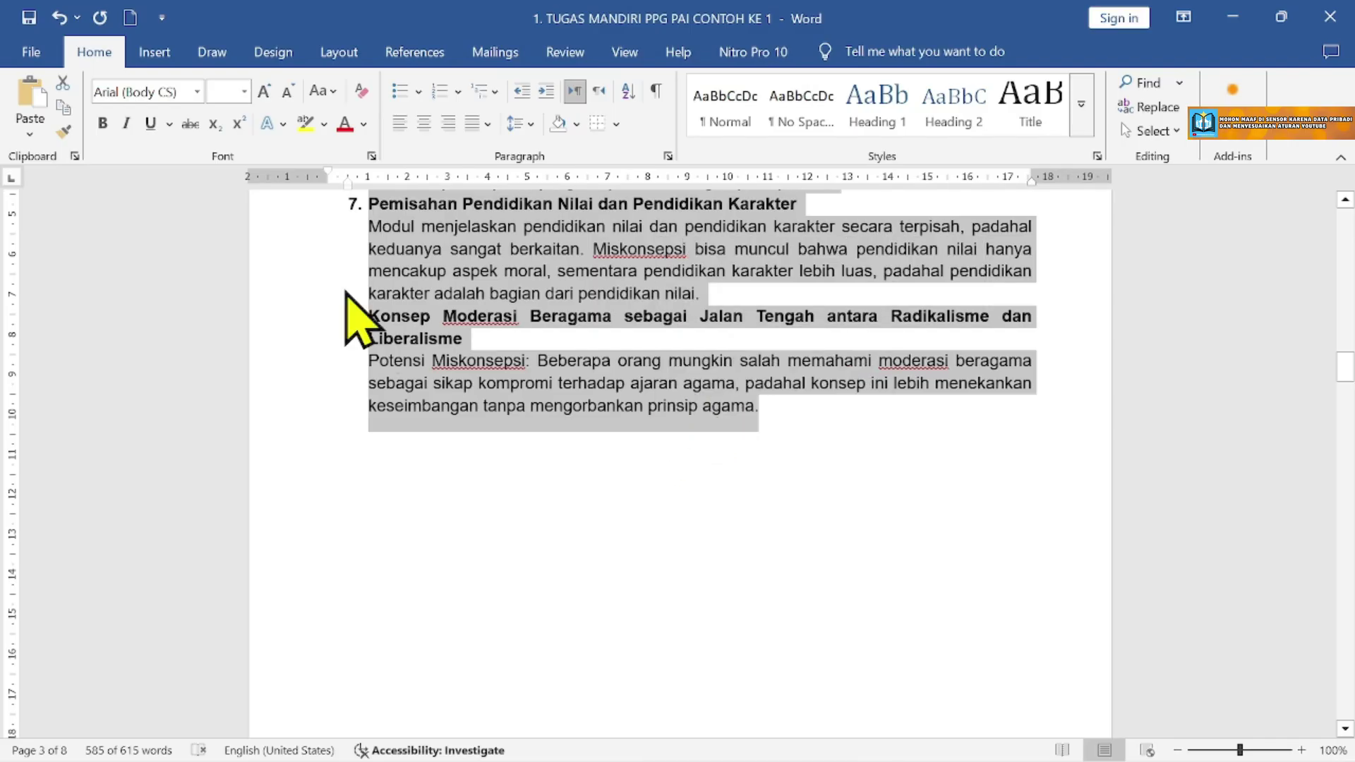
{"action": "left_click", "coordinate": [65, 109]}
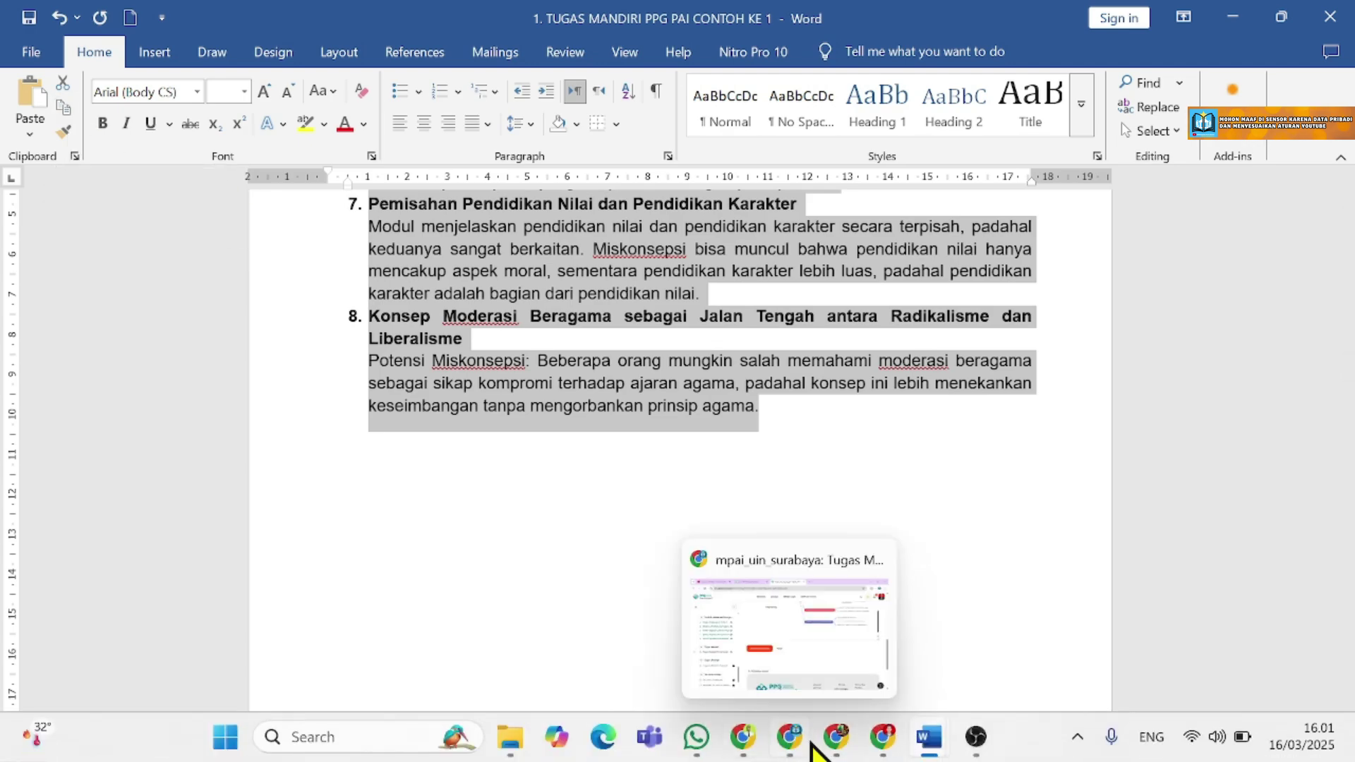
{"action": "left_click", "coordinate": [804, 741]}
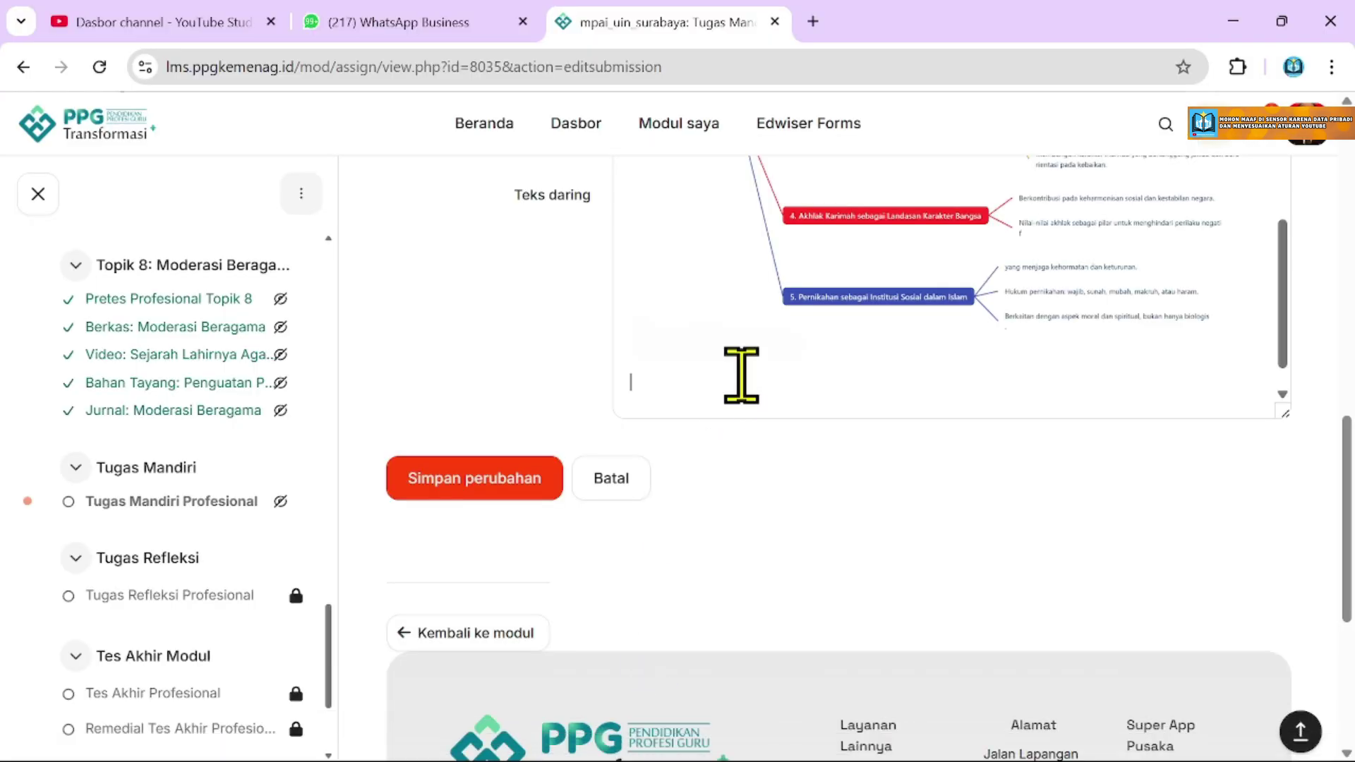
Paste the copied text on the empty line below the mind map in the Teks daring editor.
{"action": "right_click", "coordinate": [700, 381]}
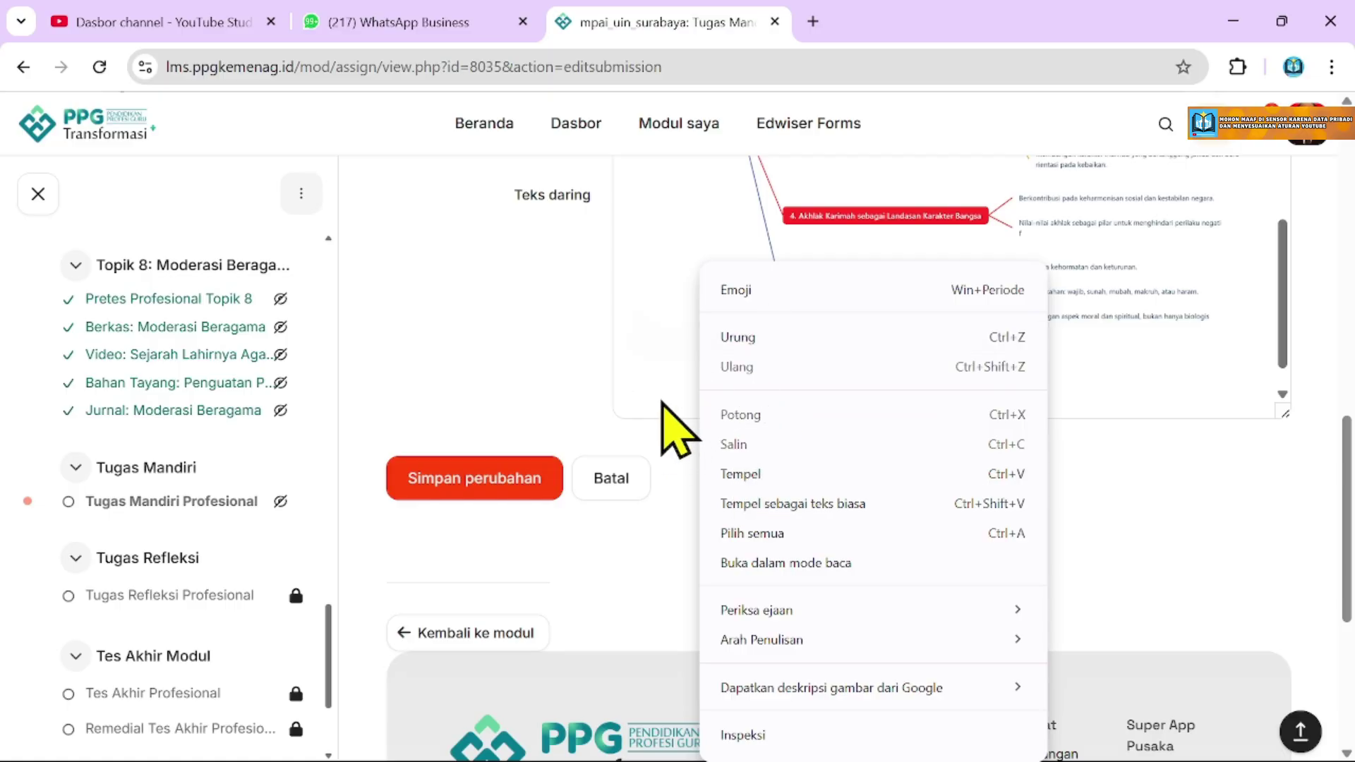
{"action": "left_click", "coordinate": [656, 381]}
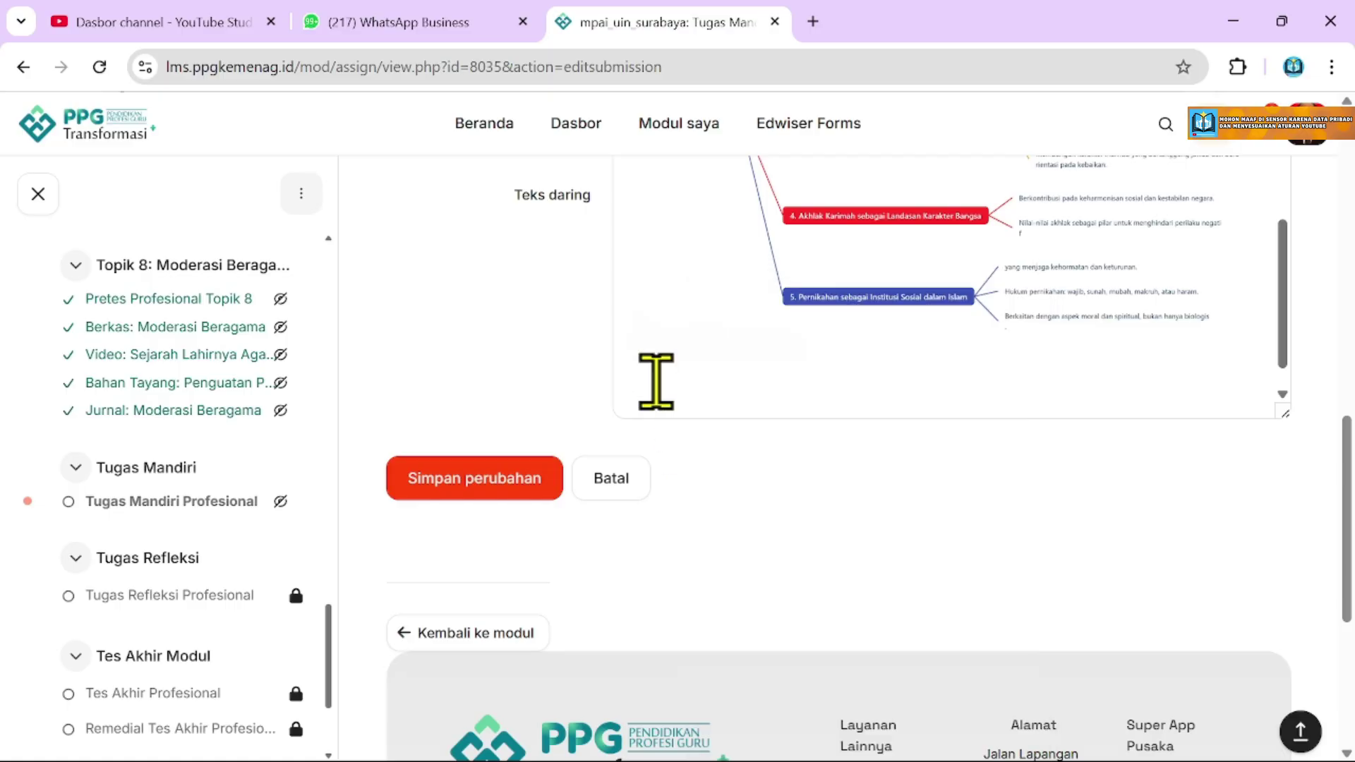
{"action": "key", "text": "ctrl+v"}
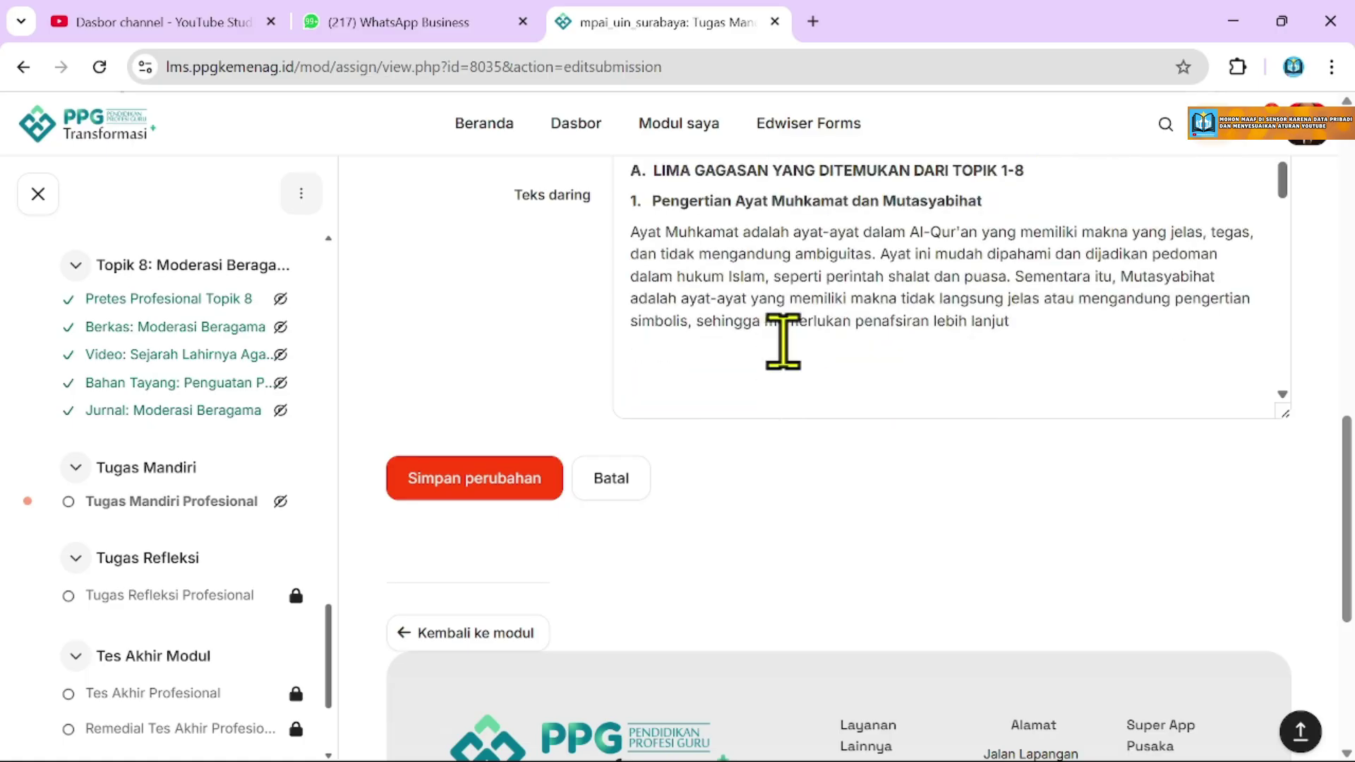
{"action": "scroll", "coordinate": [784, 342], "scroll_direction": "up", "scroll_amount": 2}
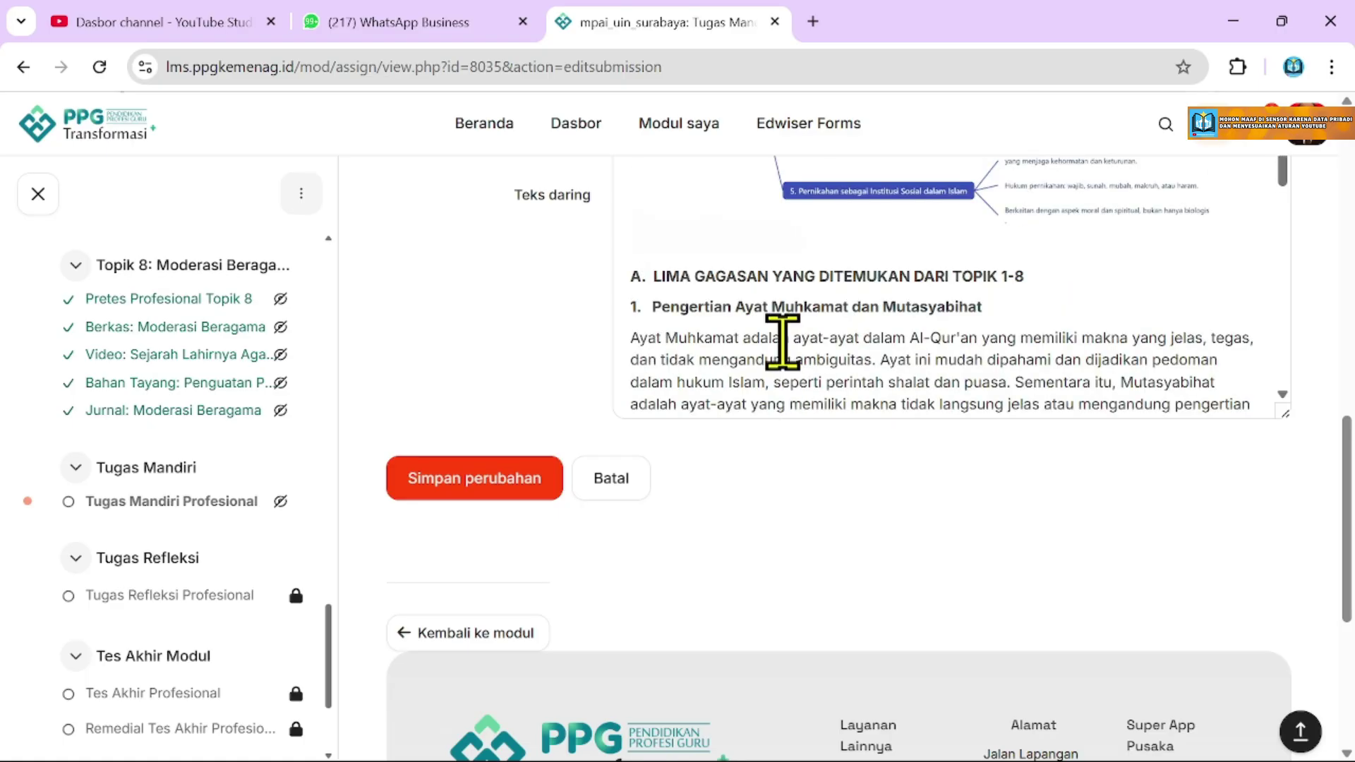
{"action": "scroll", "coordinate": [902, 294], "scroll_direction": "up", "scroll_amount": 6}
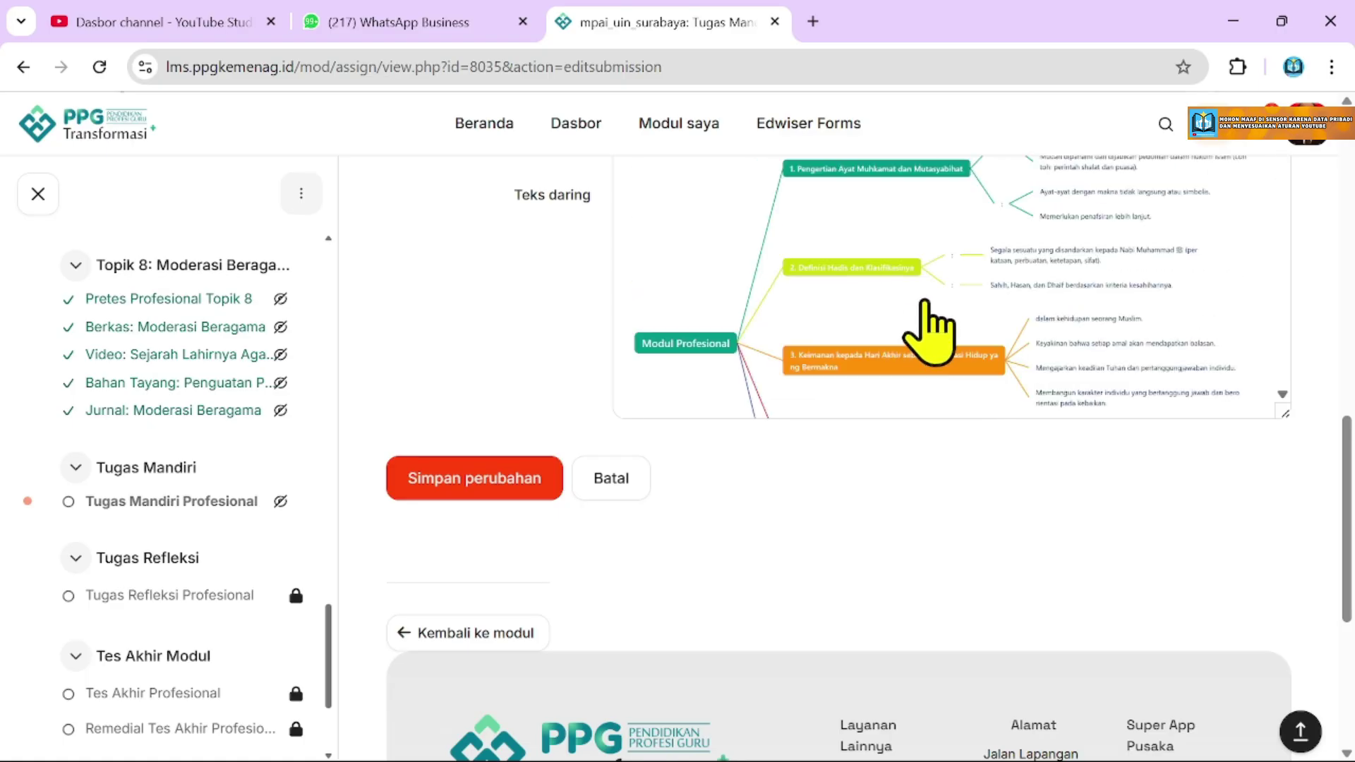
{"action": "scroll", "coordinate": [882, 416], "scroll_direction": "down", "scroll_amount": 8}
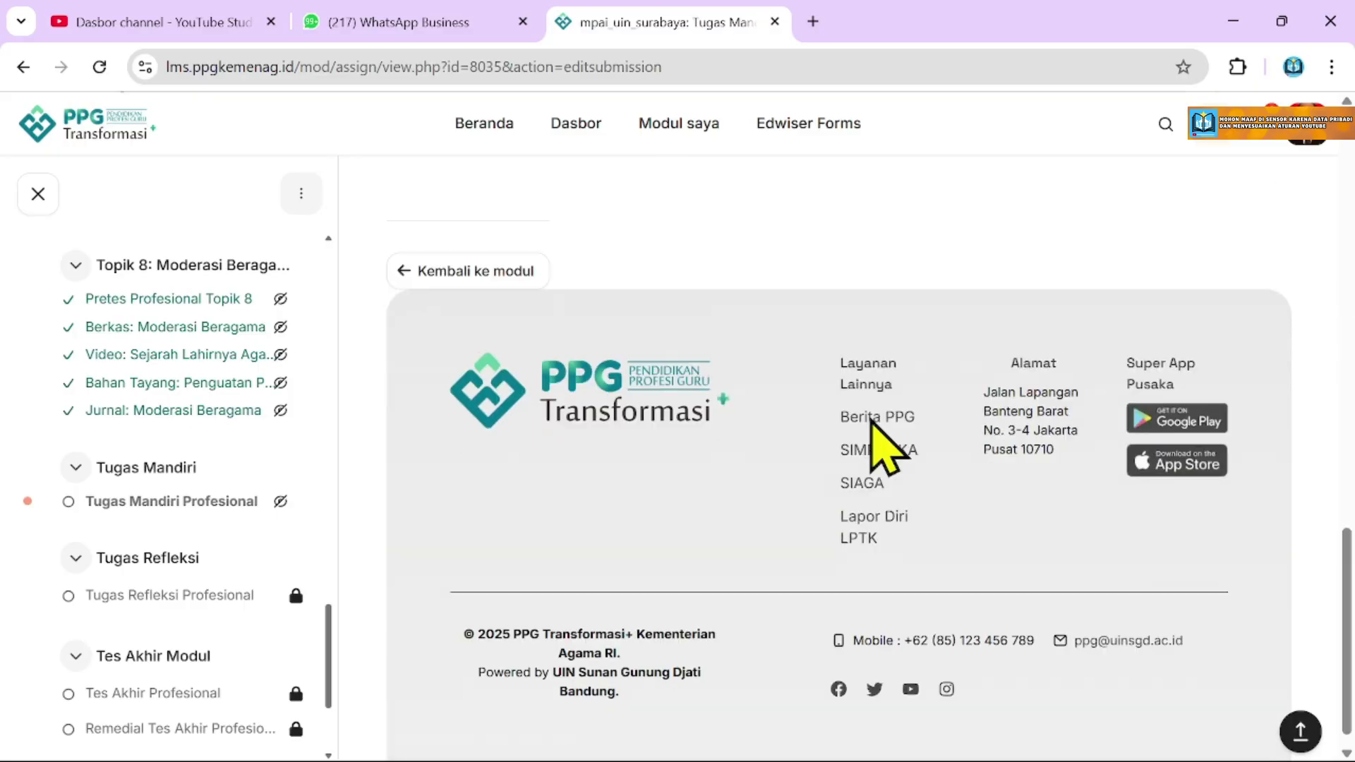
{"action": "scroll", "coordinate": [877, 448], "scroll_direction": "up", "scroll_amount": 4}
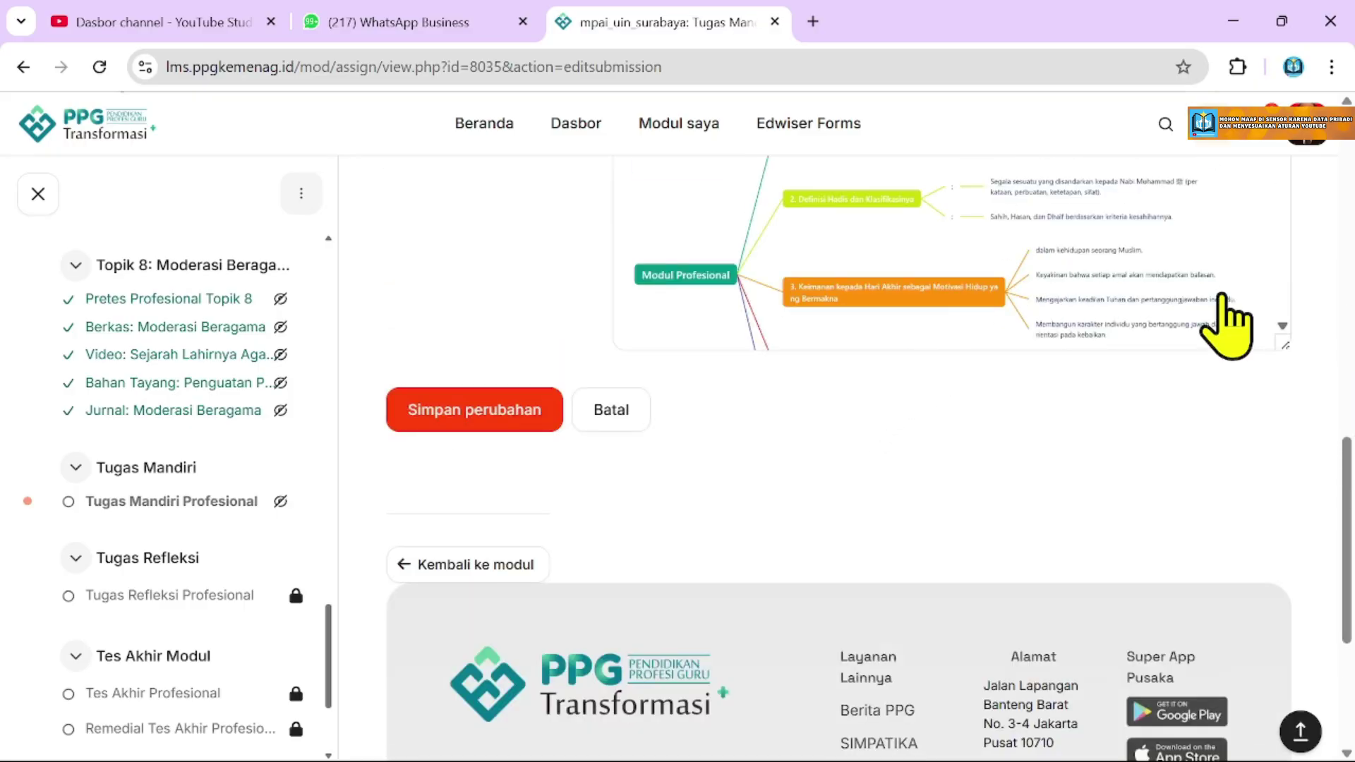
Remove the empty lines above the heading "2. Definisi Hadis dan Klasifikasinya" in section A of the Teks daring text.
{"action": "left_click", "coordinate": [1281, 326]}
{"action": "scroll", "coordinate": [1281, 326], "scroll_direction": "down", "scroll_amount": 5}
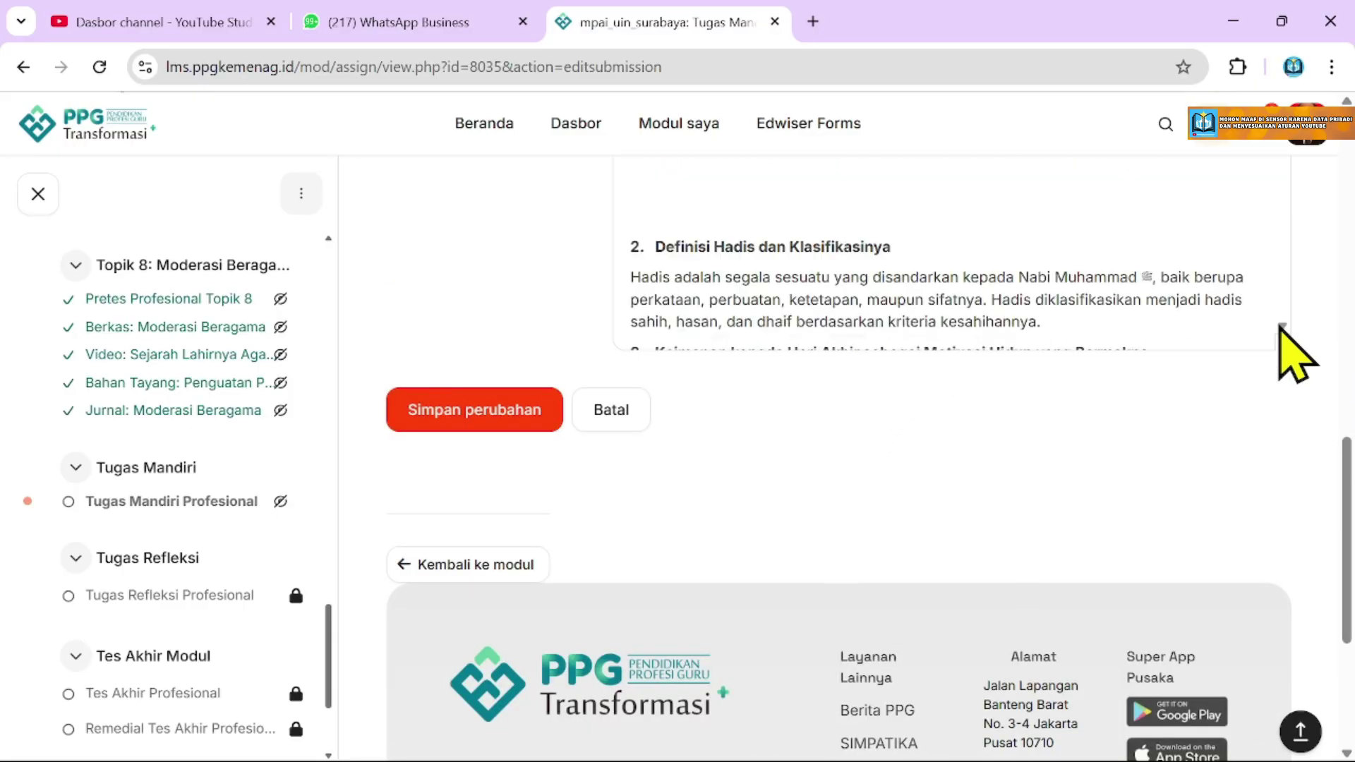
{"action": "scroll", "coordinate": [935, 286], "scroll_direction": "up", "scroll_amount": 3}
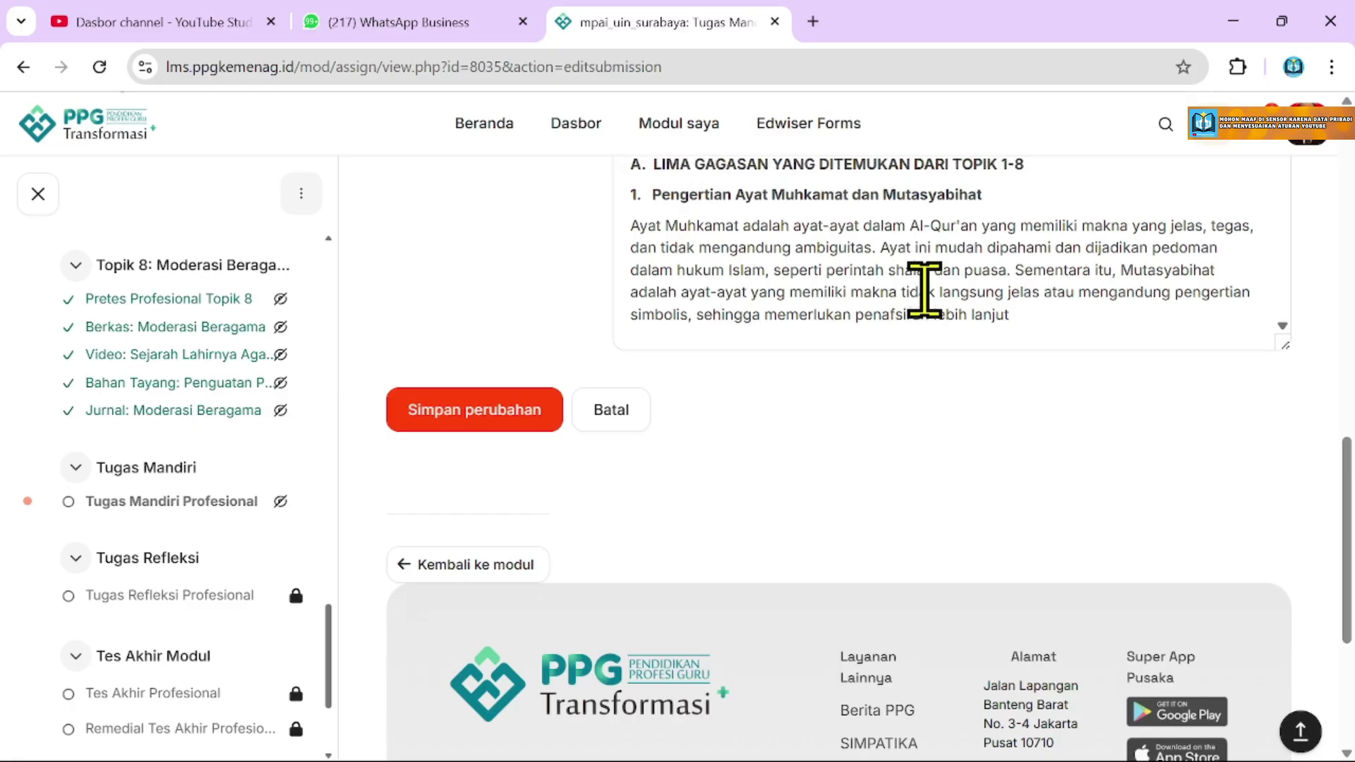
{"action": "scroll", "coordinate": [924, 287], "scroll_direction": "up", "scroll_amount": 2}
{"action": "scroll", "coordinate": [672, 269], "scroll_direction": "down", "scroll_amount": 3}
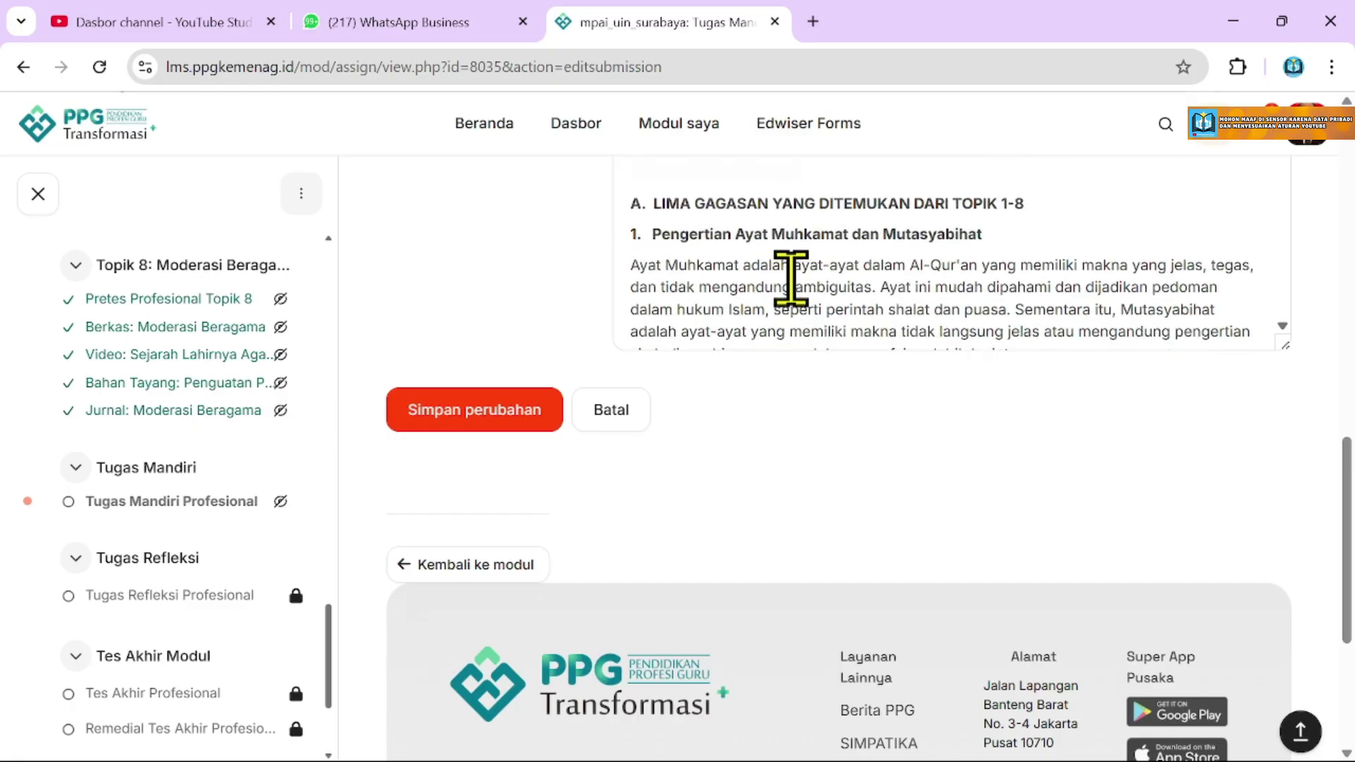
{"action": "left_click", "coordinate": [742, 242]}
{"action": "key", "text": "Delete"}
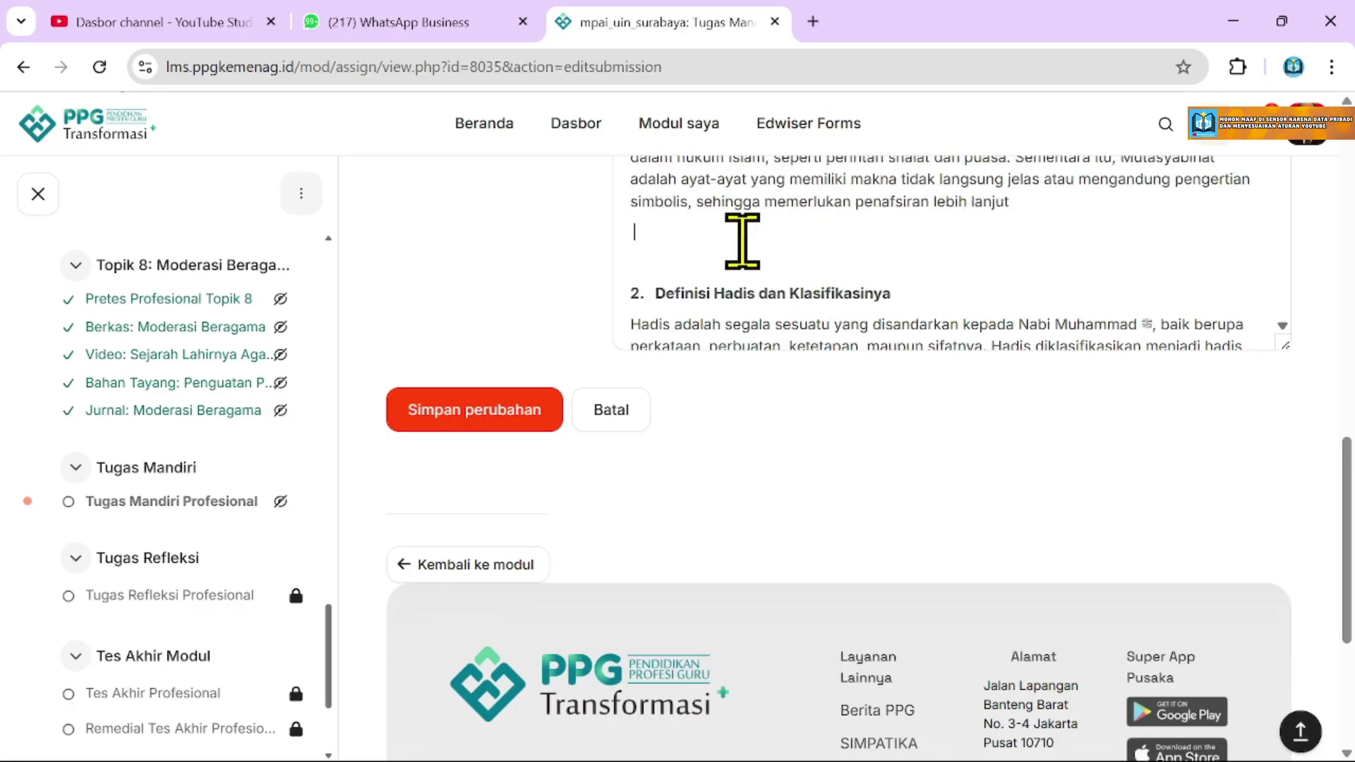
{"action": "key", "text": "Delete"}
{"action": "key", "text": "Delete"}
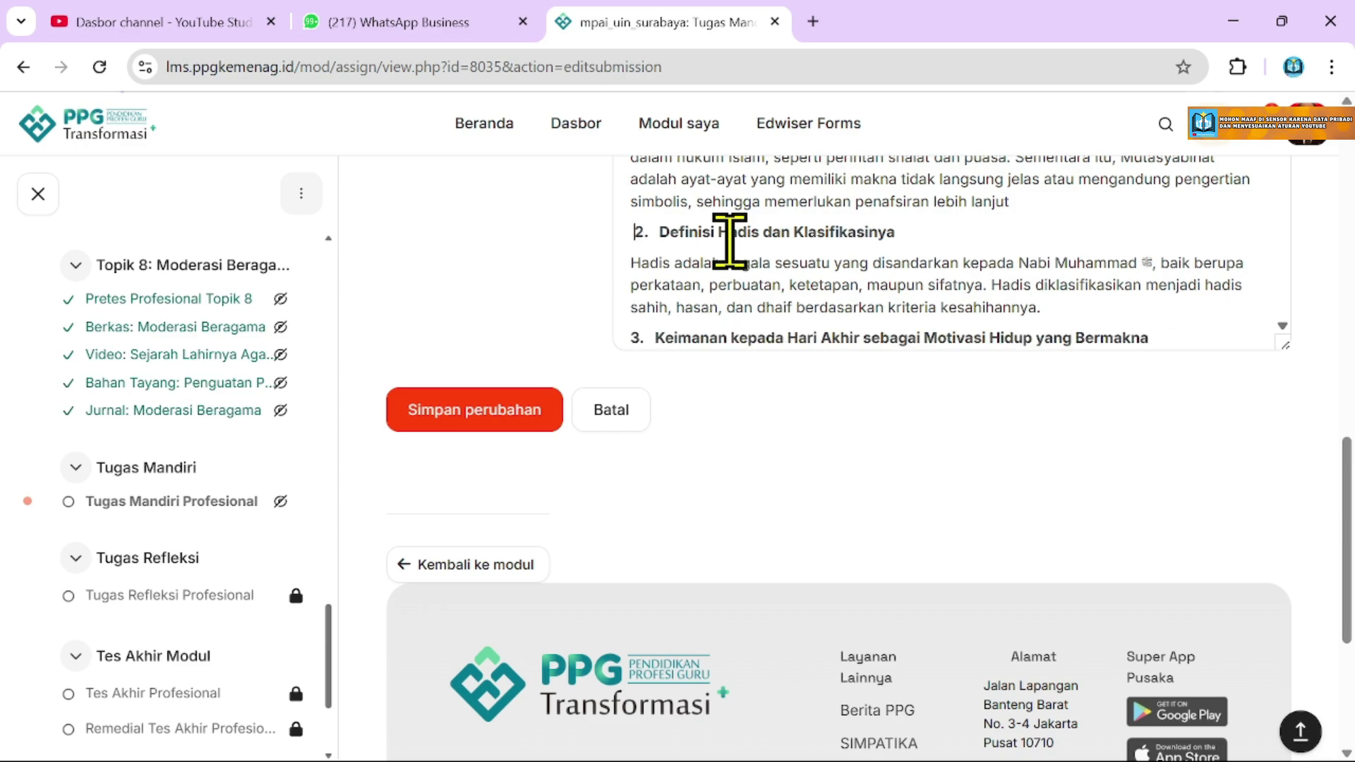
Review the pasted Teks daring content from section A through misconception item 8, and back up to the mind map.
{"action": "scroll", "coordinate": [958, 250], "scroll_direction": "down", "scroll_amount": 6}
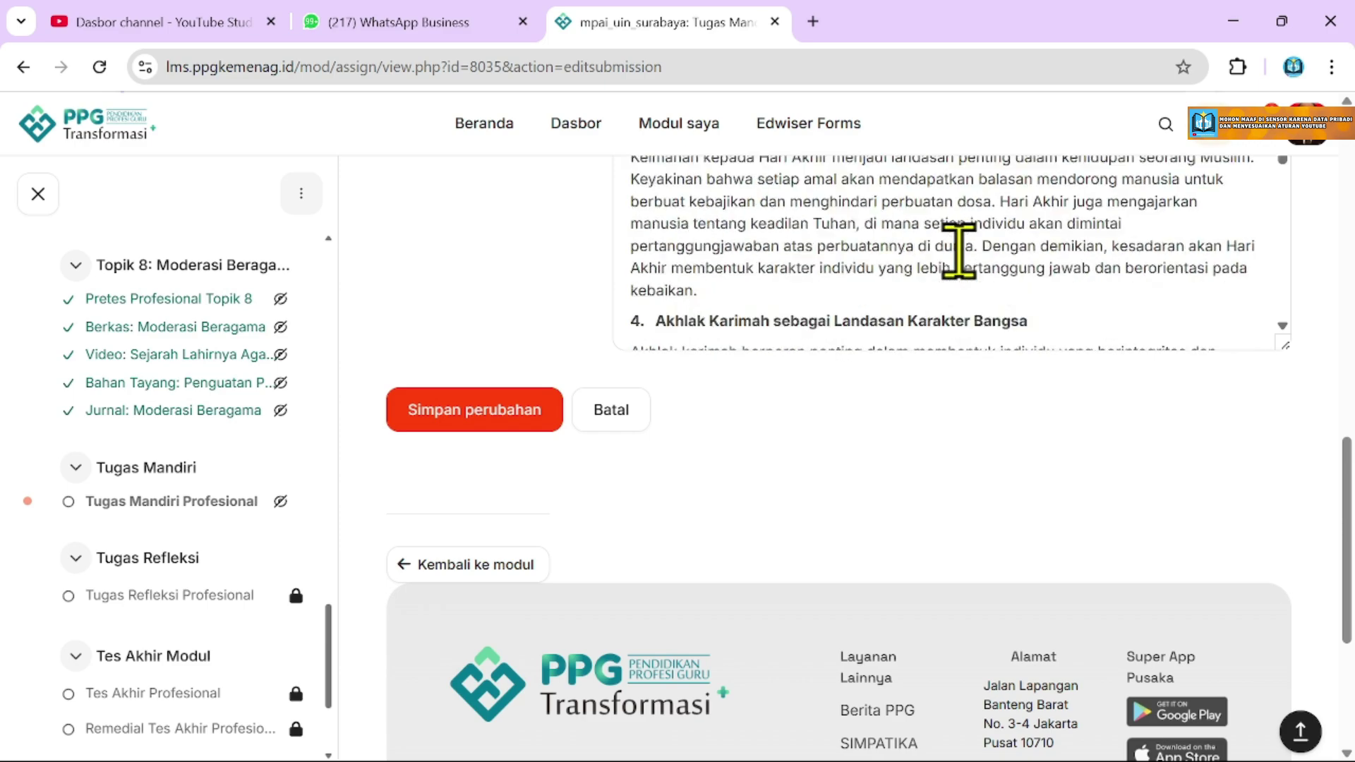
{"action": "scroll", "coordinate": [959, 250], "scroll_direction": "down", "scroll_amount": 5}
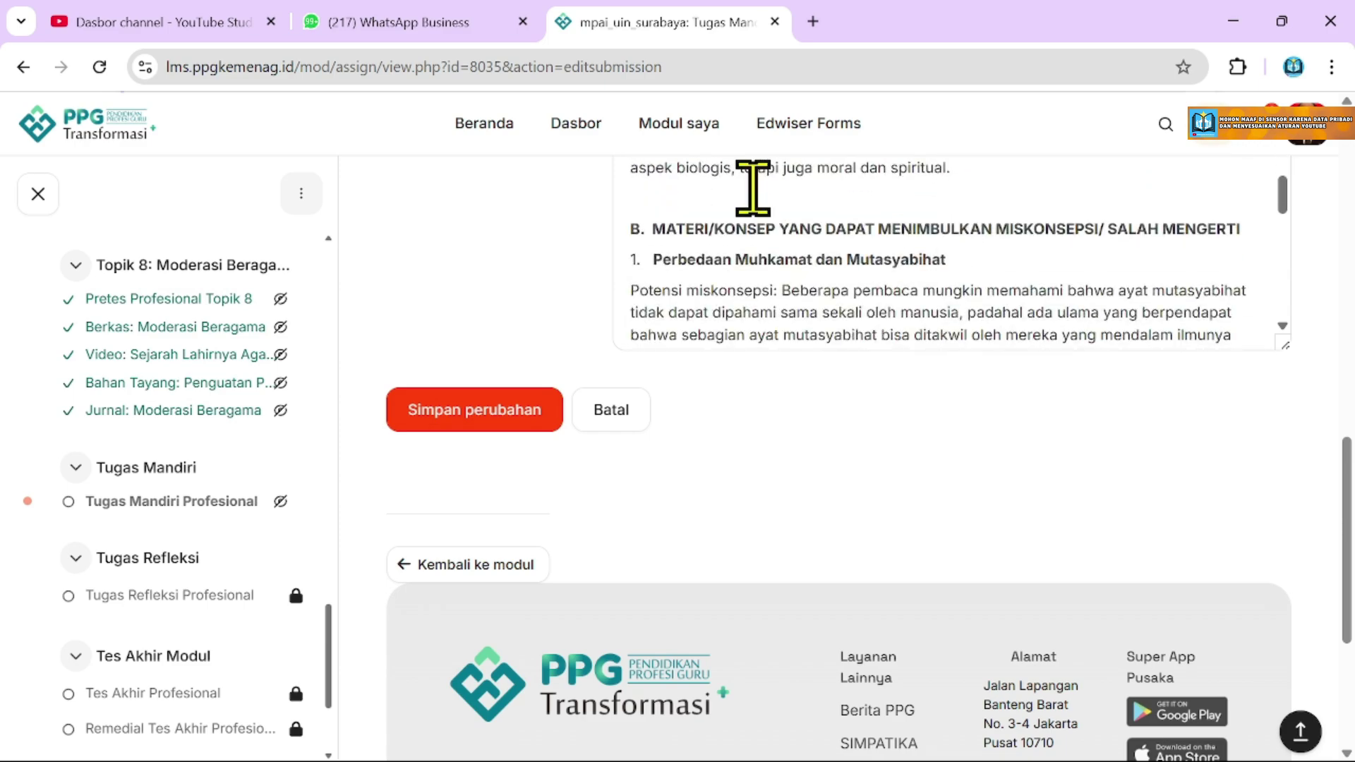
{"action": "scroll", "coordinate": [795, 218], "scroll_direction": "down", "scroll_amount": 6}
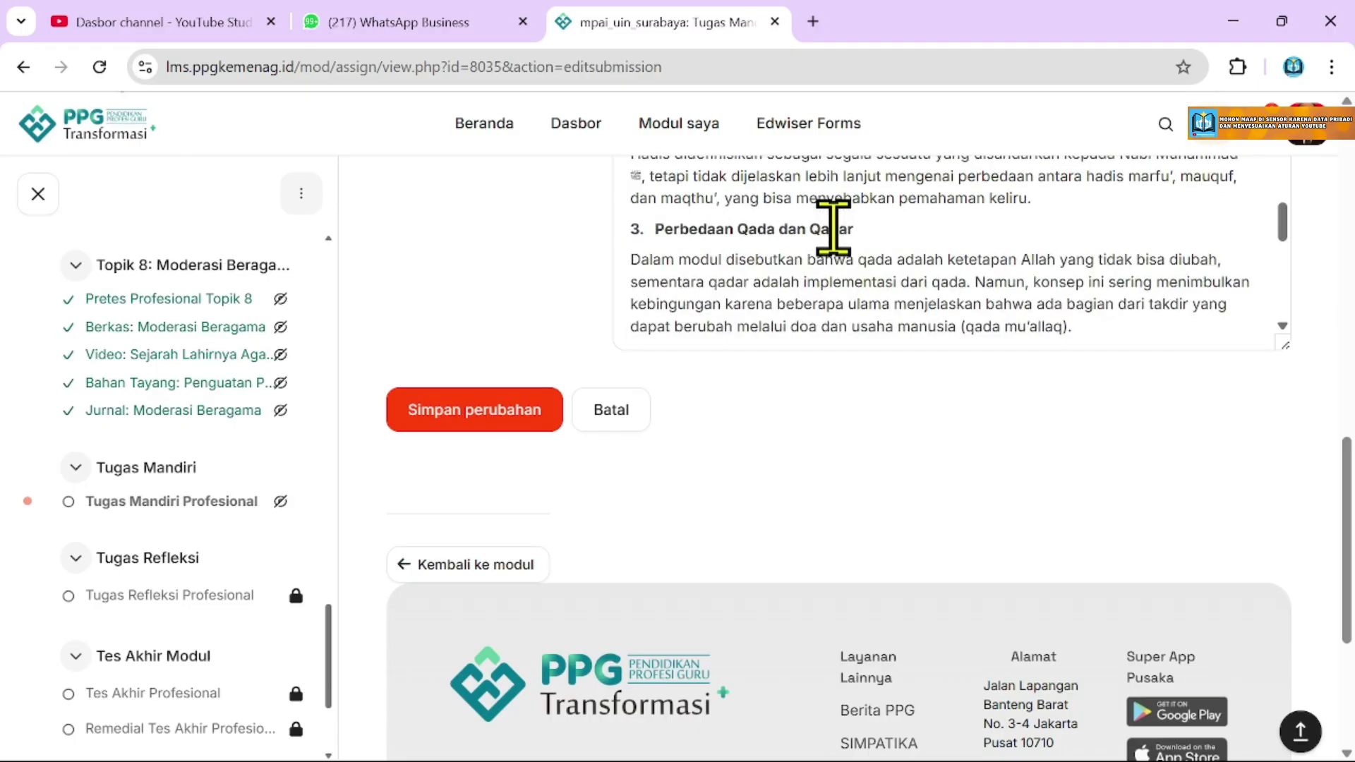
{"action": "scroll", "coordinate": [832, 227], "scroll_direction": "down", "scroll_amount": 6}
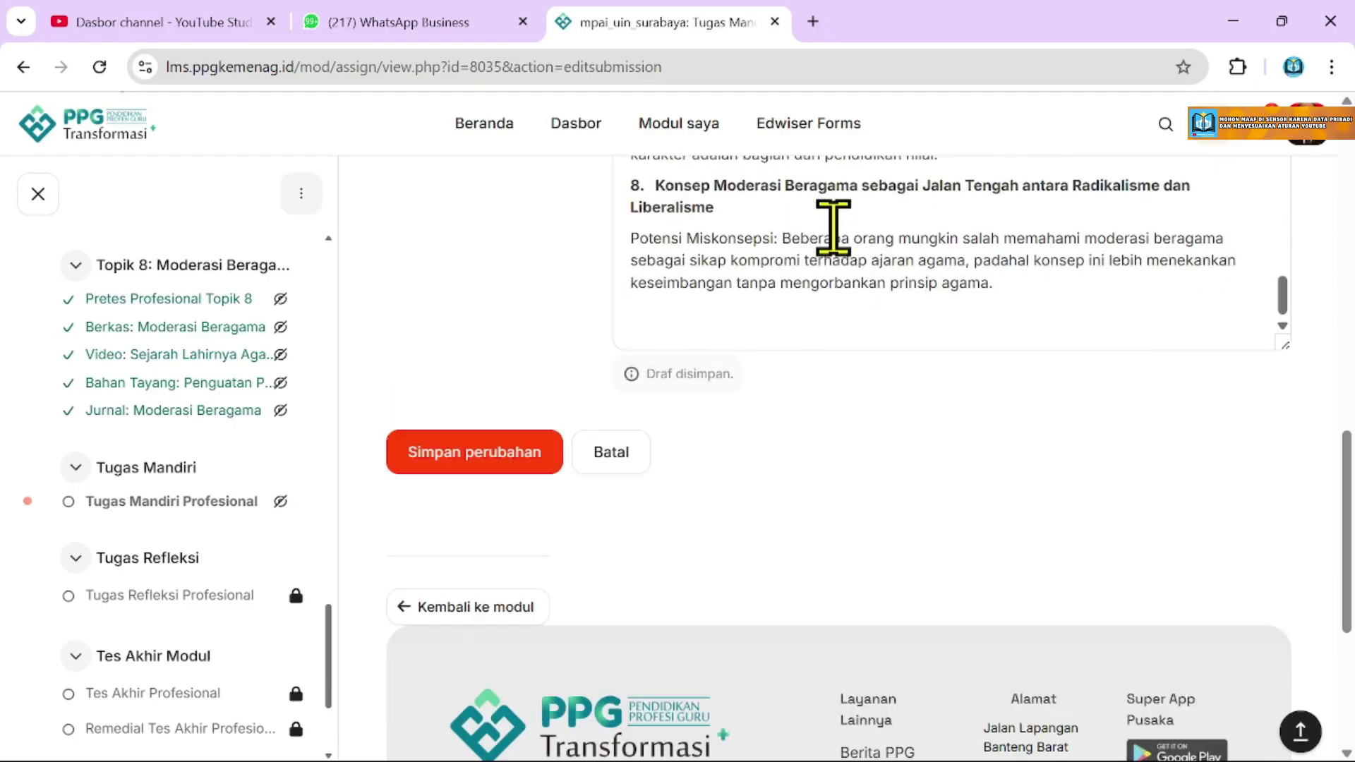
{"action": "scroll", "coordinate": [1007, 306], "scroll_direction": "up", "scroll_amount": 10}
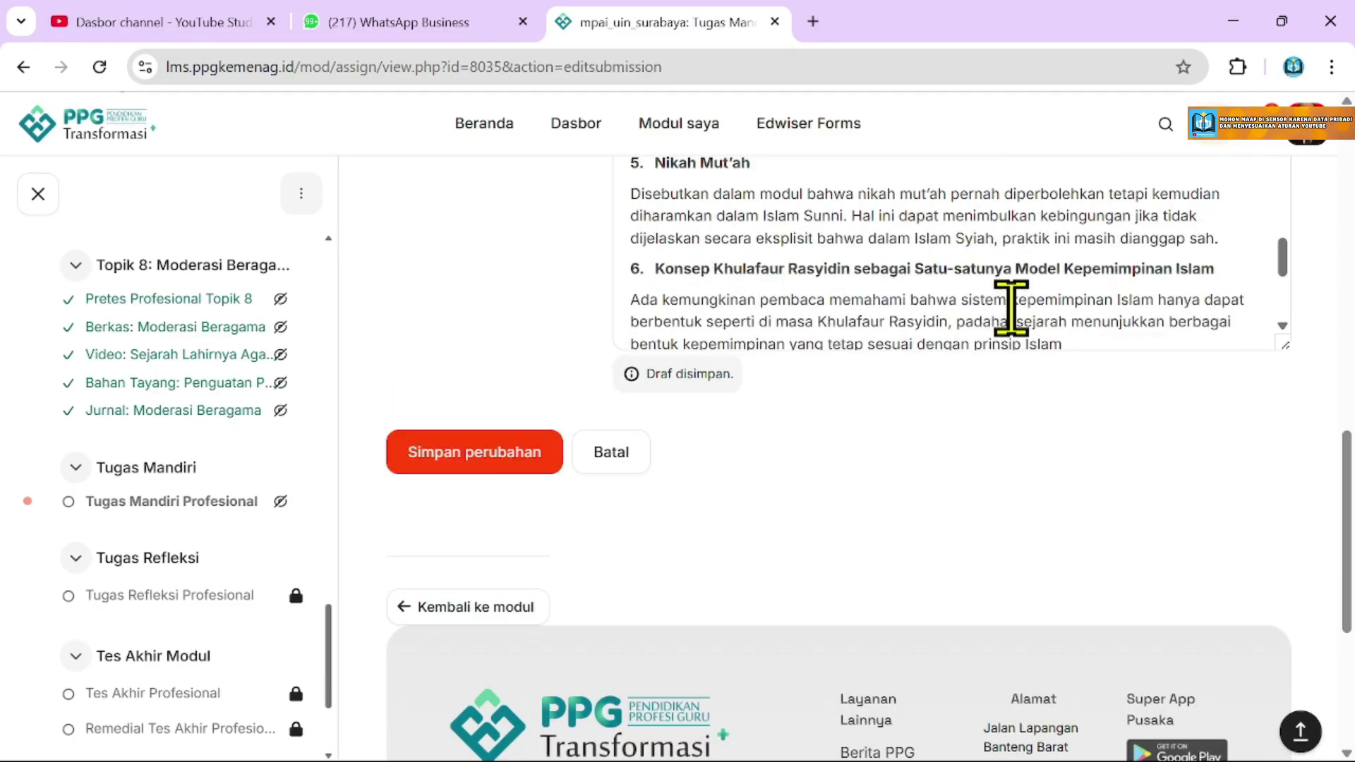
{"action": "scroll", "coordinate": [1011, 311], "scroll_direction": "up", "scroll_amount": 10}
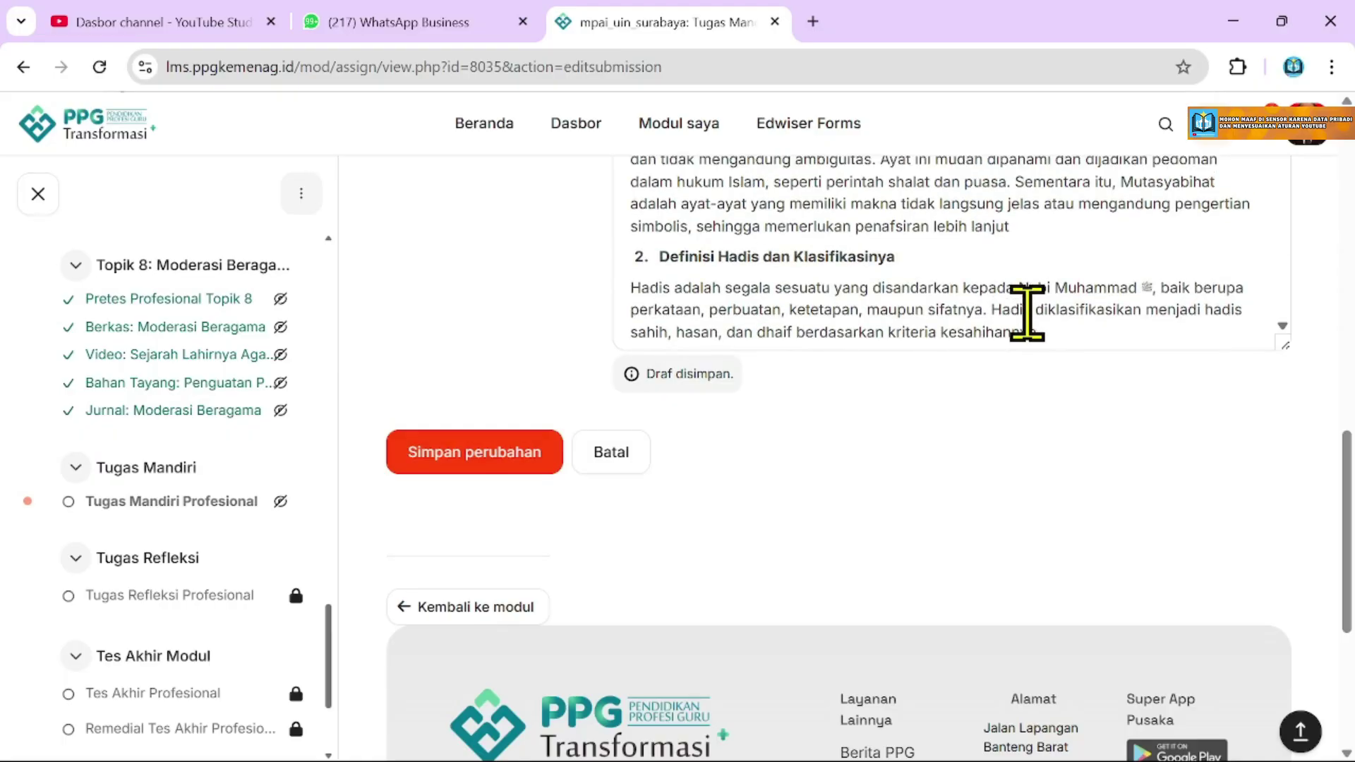
{"action": "scroll", "coordinate": [1026, 324], "scroll_direction": "up", "scroll_amount": 3}
{"action": "scroll", "coordinate": [1028, 381], "scroll_direction": "down", "scroll_amount": 1}
{"action": "scroll", "coordinate": [1016, 396], "scroll_direction": "up", "scroll_amount": 8}
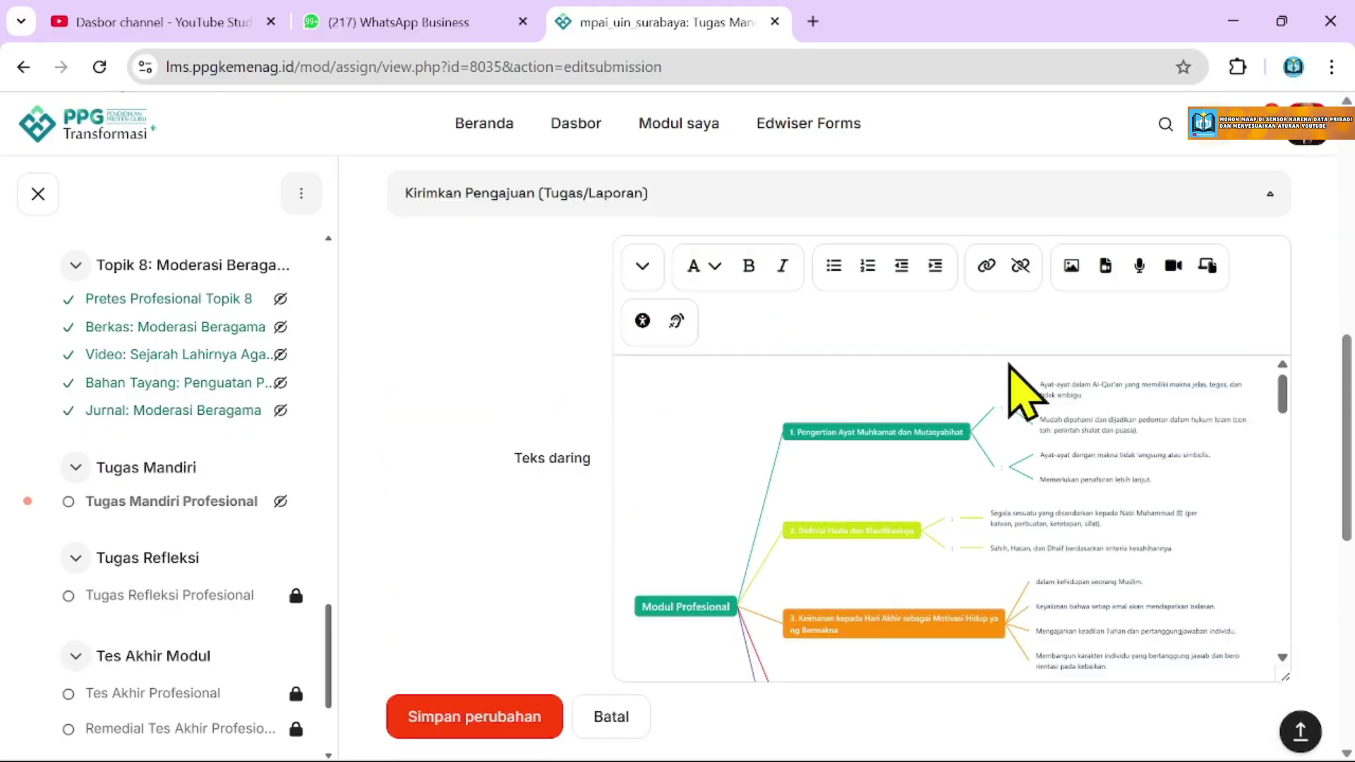
{"action": "scroll", "coordinate": [882, 540], "scroll_direction": "down", "scroll_amount": 5}
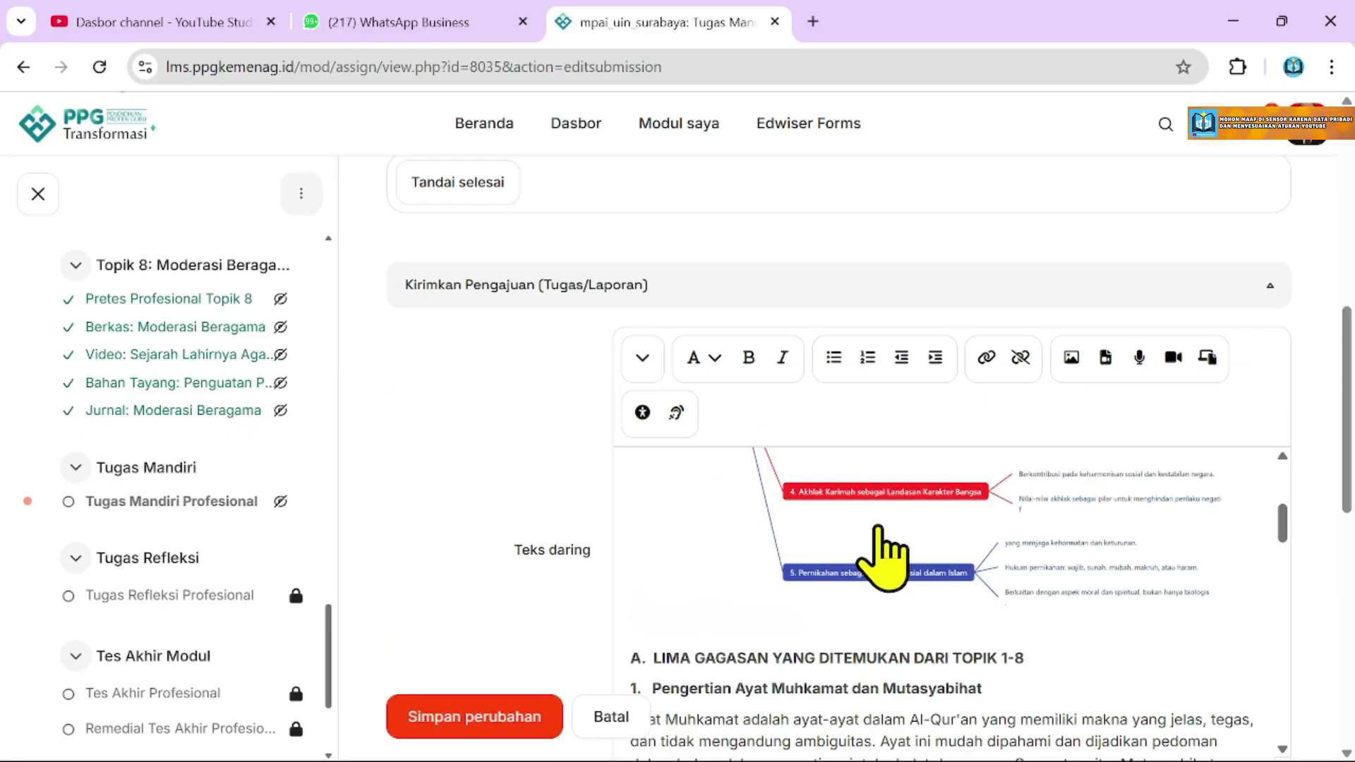
{"action": "scroll", "coordinate": [917, 551], "scroll_direction": "down", "scroll_amount": 3}
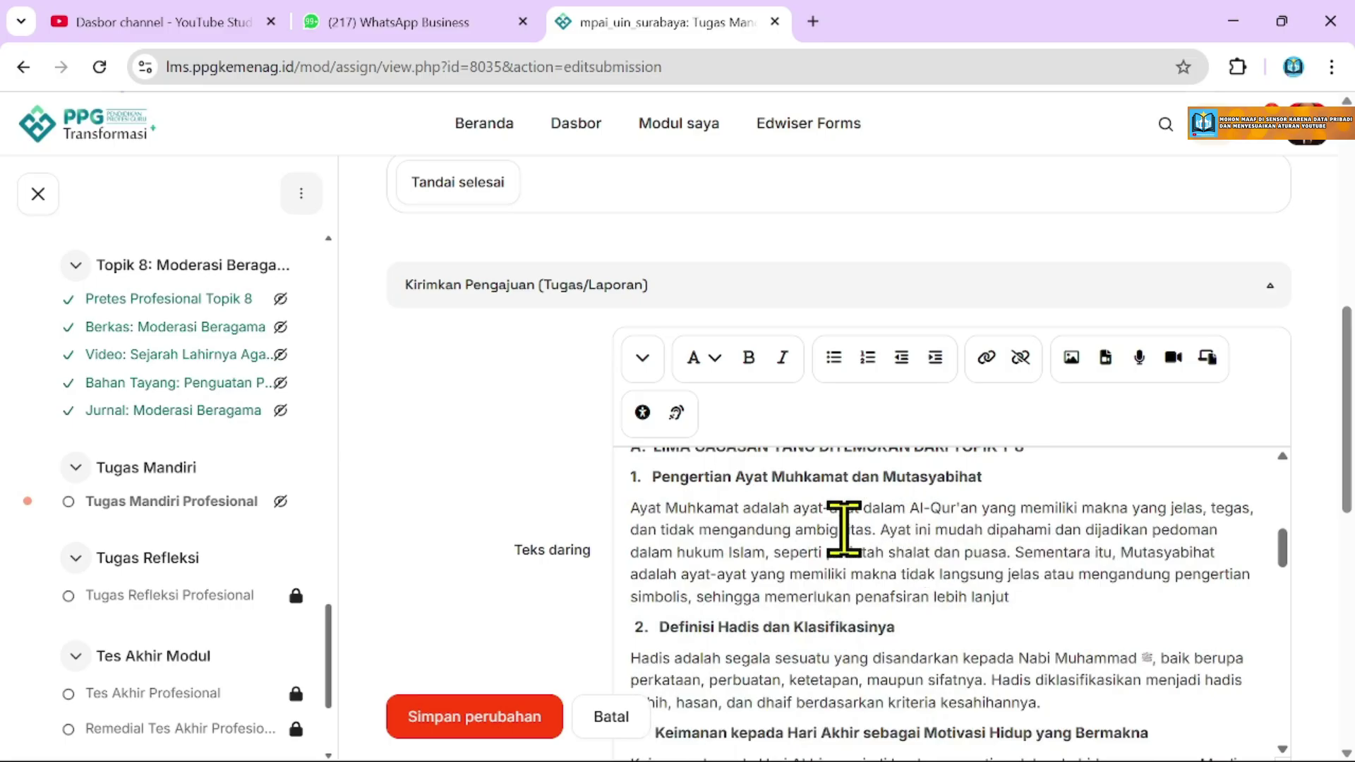
{"action": "scroll", "coordinate": [751, 608], "scroll_direction": "up", "scroll_amount": 2}
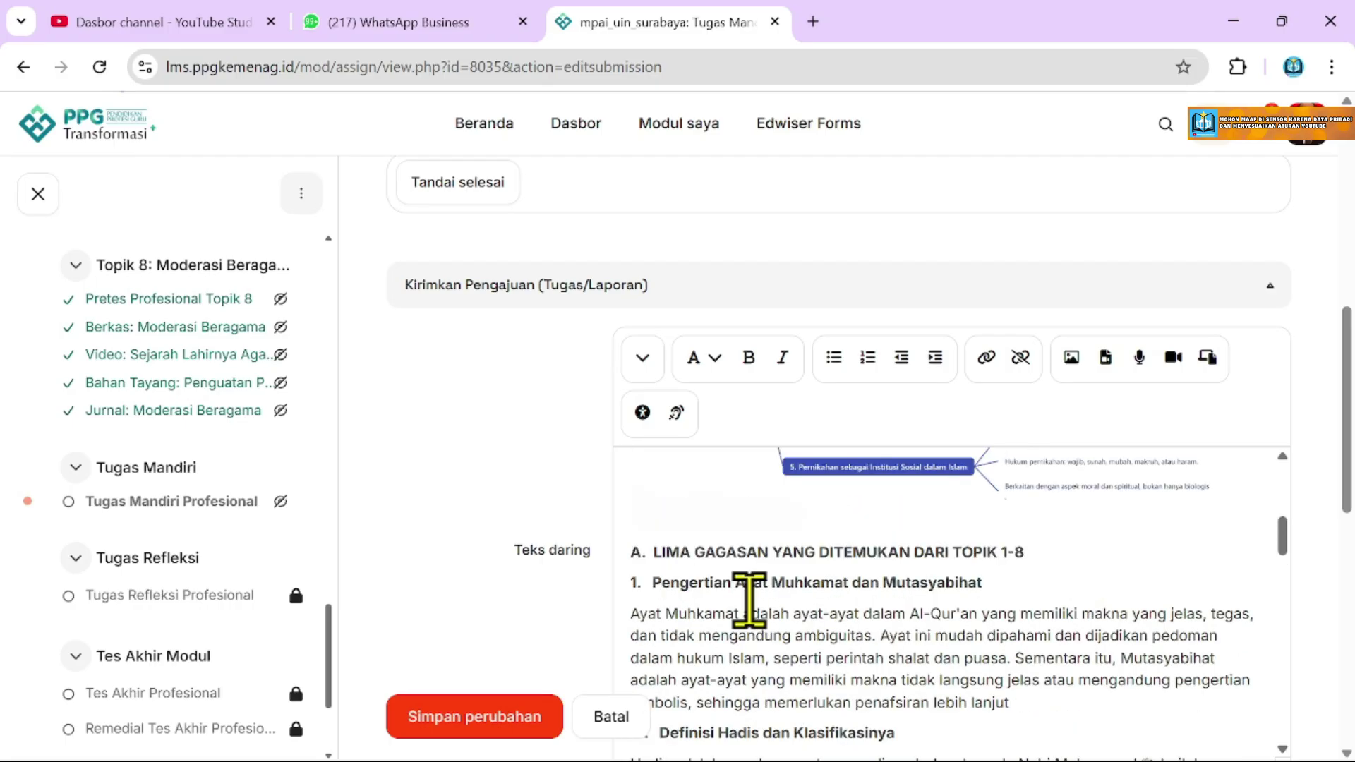
Remove the empty line above the section B heading and check the rest of the Teks daring text.
{"action": "scroll", "coordinate": [758, 610], "scroll_direction": "down", "scroll_amount": 10}
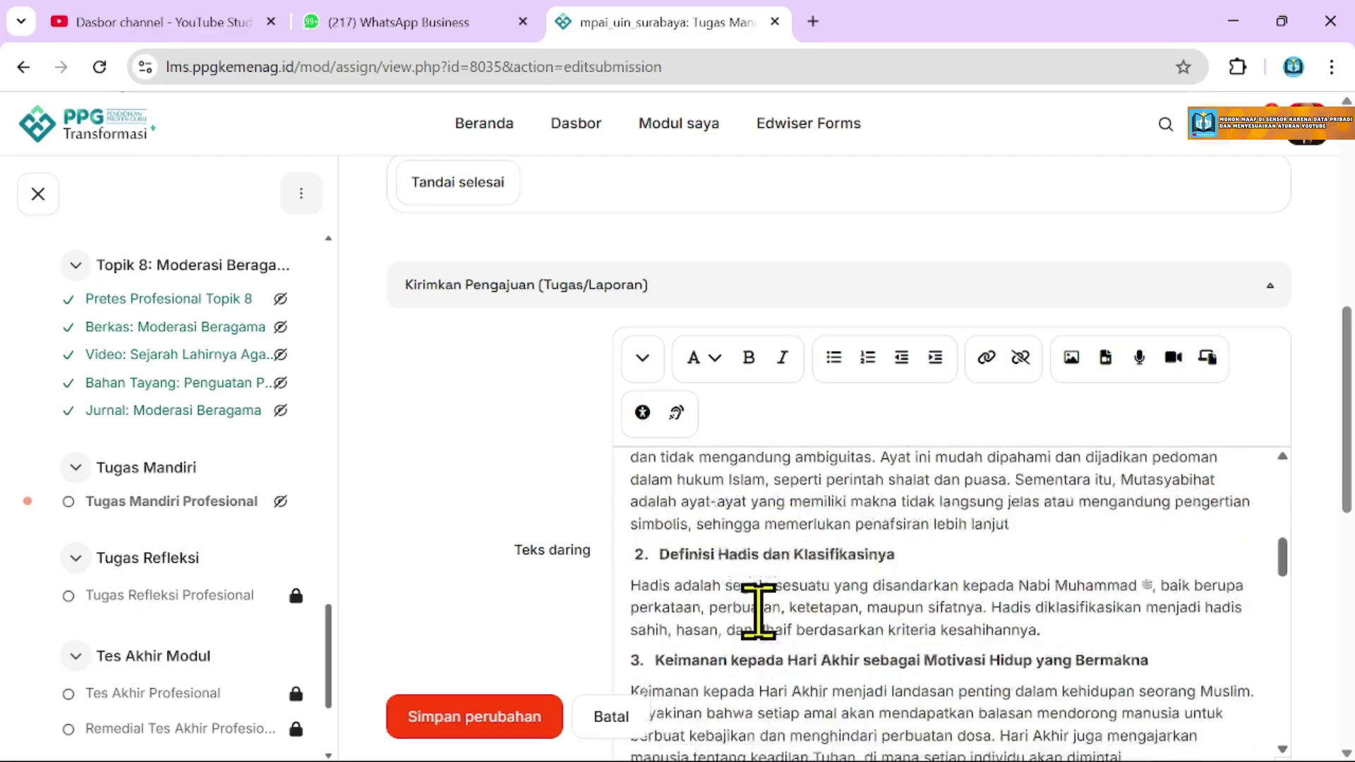
{"action": "scroll", "coordinate": [789, 578], "scroll_direction": "down", "scroll_amount": 3}
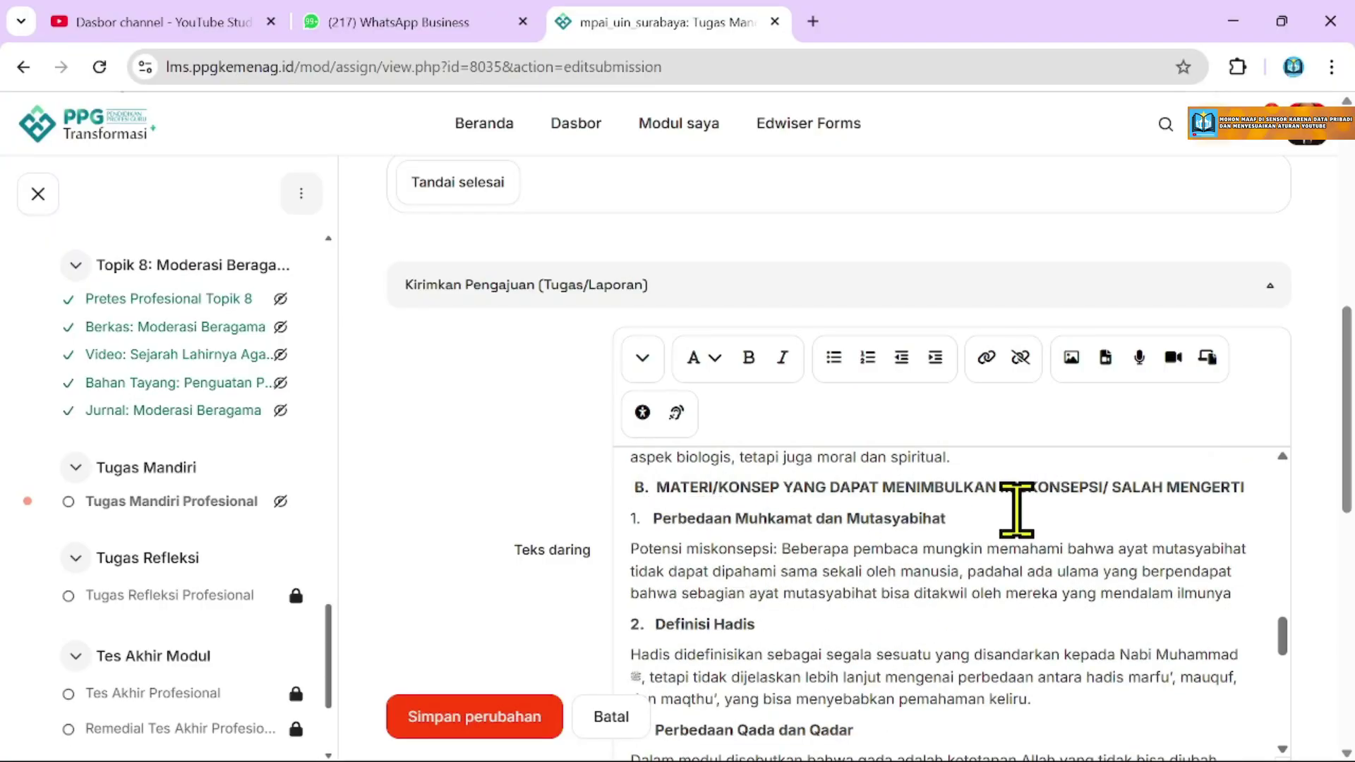
{"action": "scroll", "coordinate": [828, 548], "scroll_direction": "down", "scroll_amount": 6}
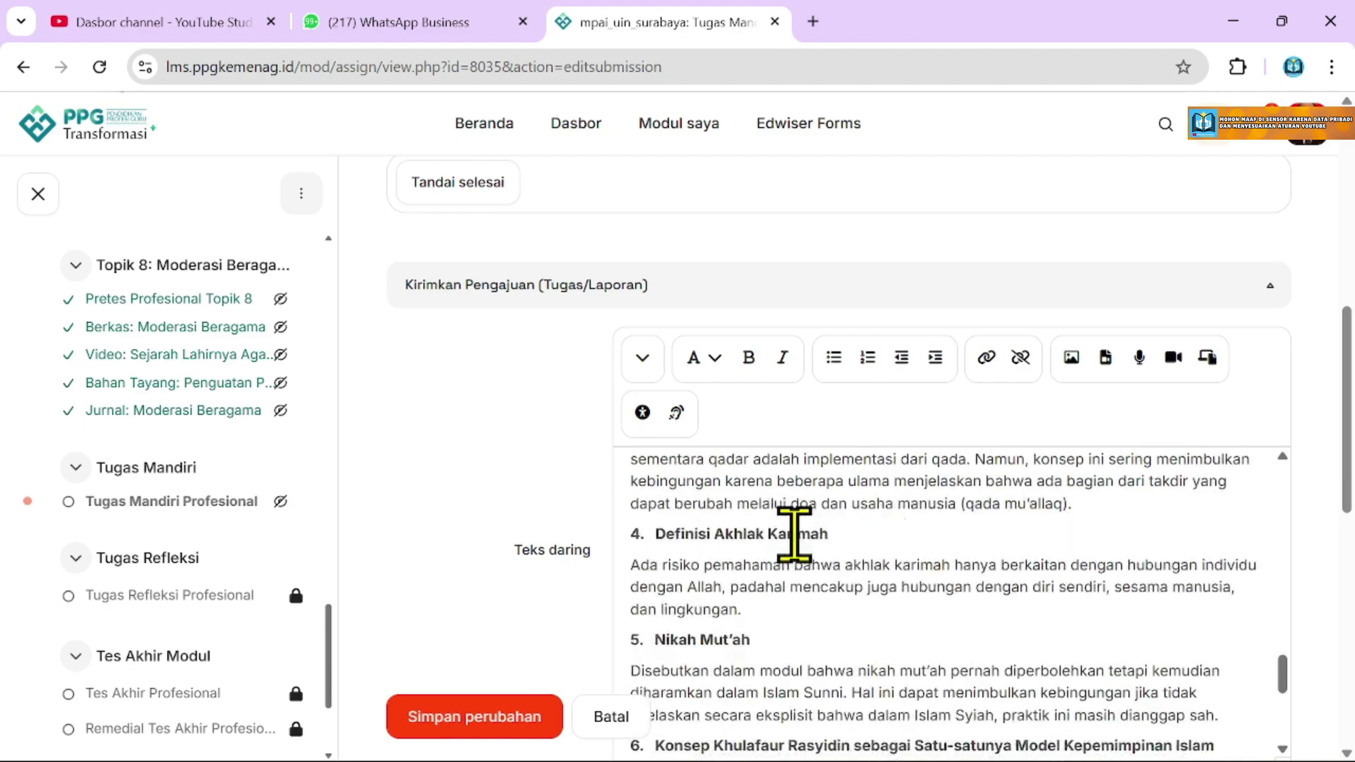
{"action": "scroll", "coordinate": [1331, 532], "scroll_direction": "down", "scroll_amount": 5}
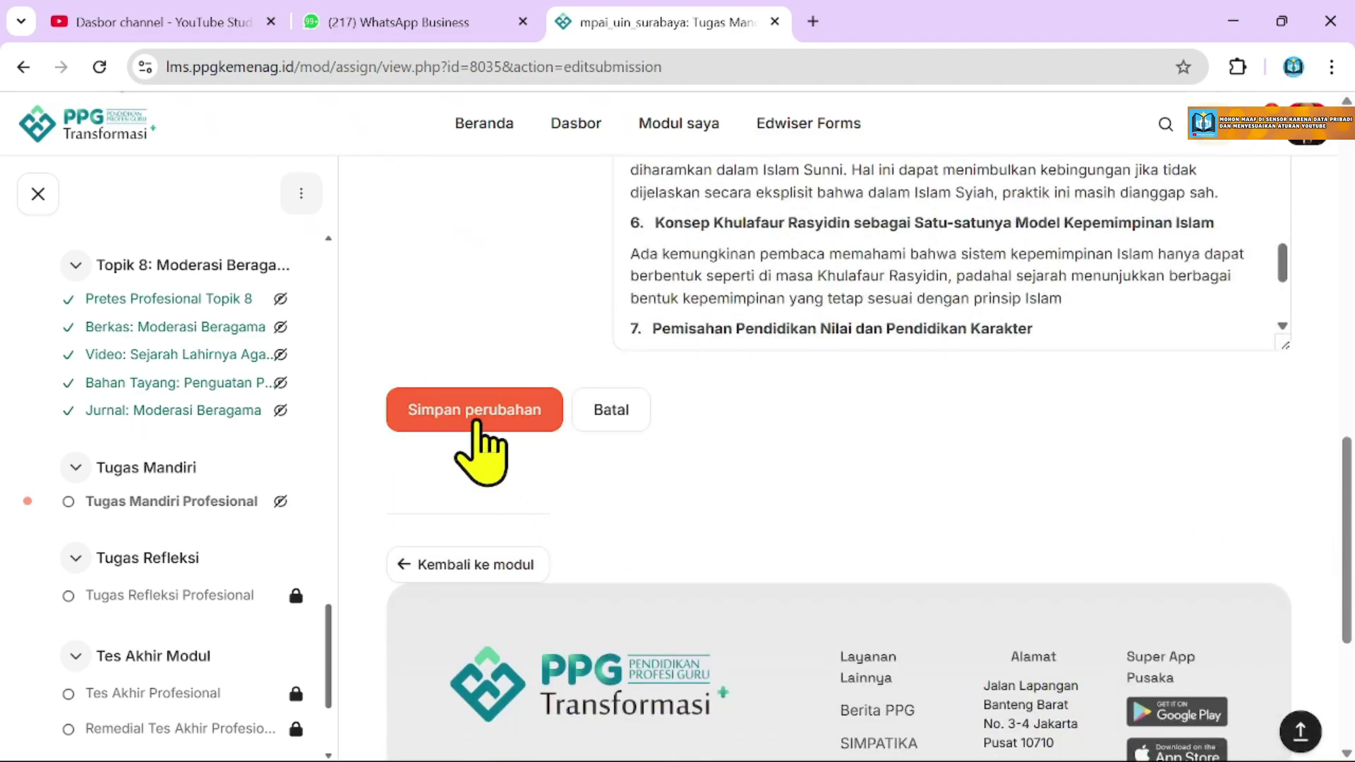
{"action": "scroll", "coordinate": [974, 317], "scroll_direction": "up", "scroll_amount": 5}
{"action": "scroll", "coordinate": [976, 332], "scroll_direction": "down", "scroll_amount": 3}
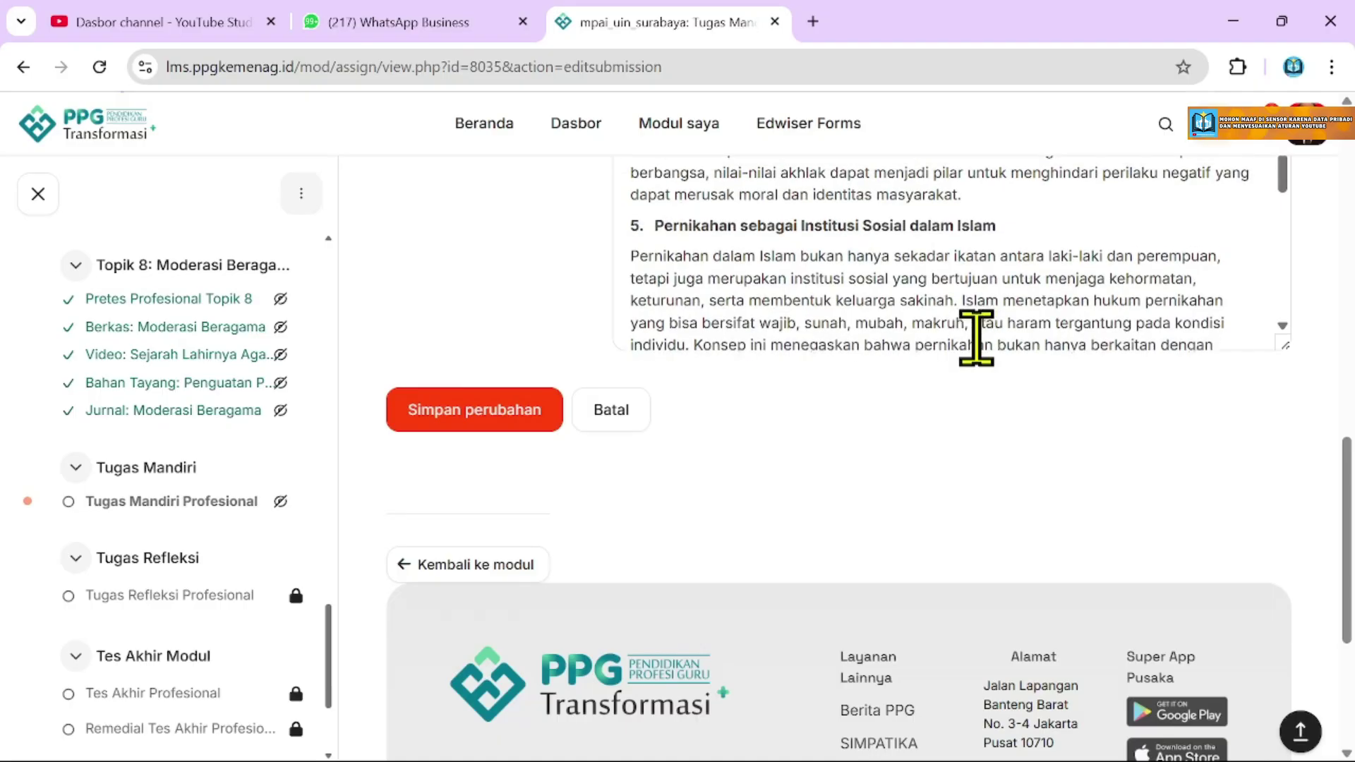
{"action": "scroll", "coordinate": [976, 332], "scroll_direction": "up", "scroll_amount": 10}
{"action": "scroll", "coordinate": [908, 341], "scroll_direction": "down", "scroll_amount": 2}
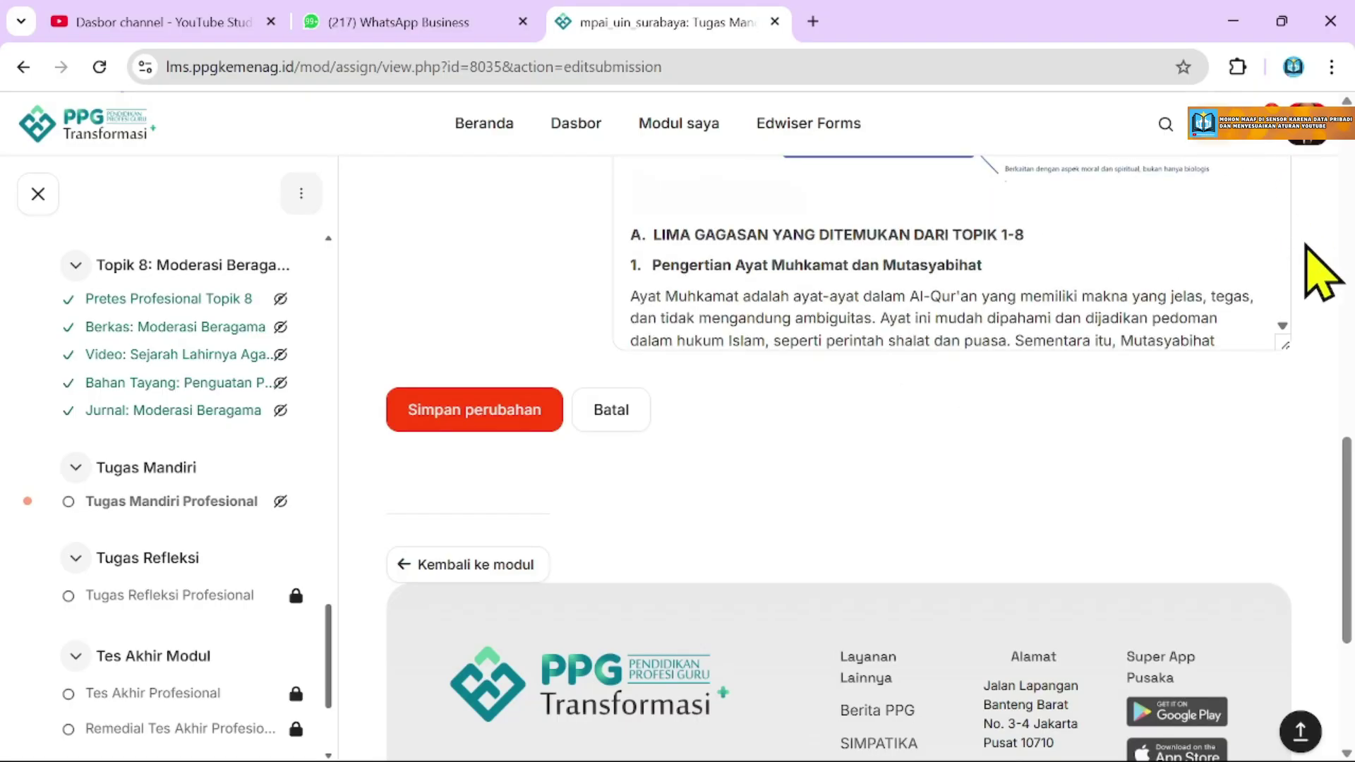
{"action": "scroll", "coordinate": [1345, 467], "scroll_direction": "up", "scroll_amount": 4}
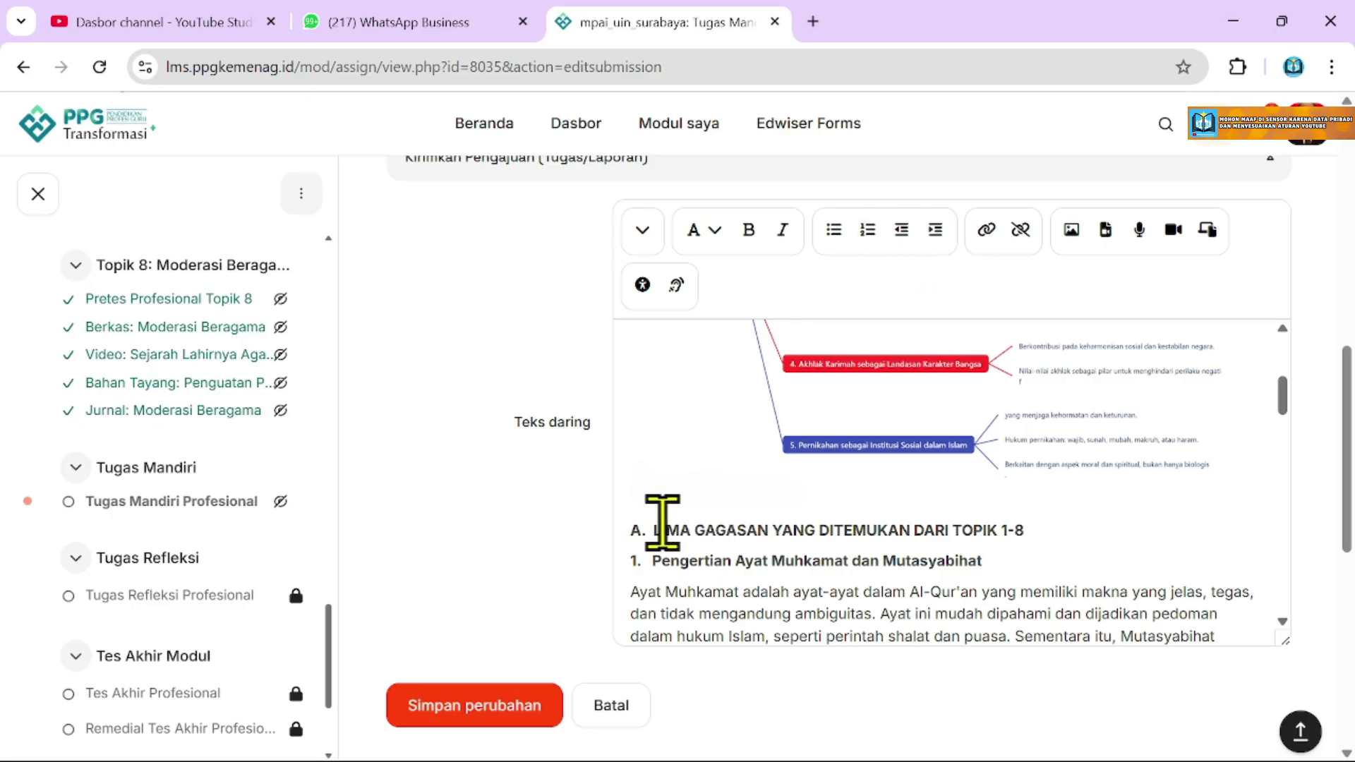
{"action": "left_click_drag", "start_coordinate": [662, 528], "coordinate": [933, 613]}
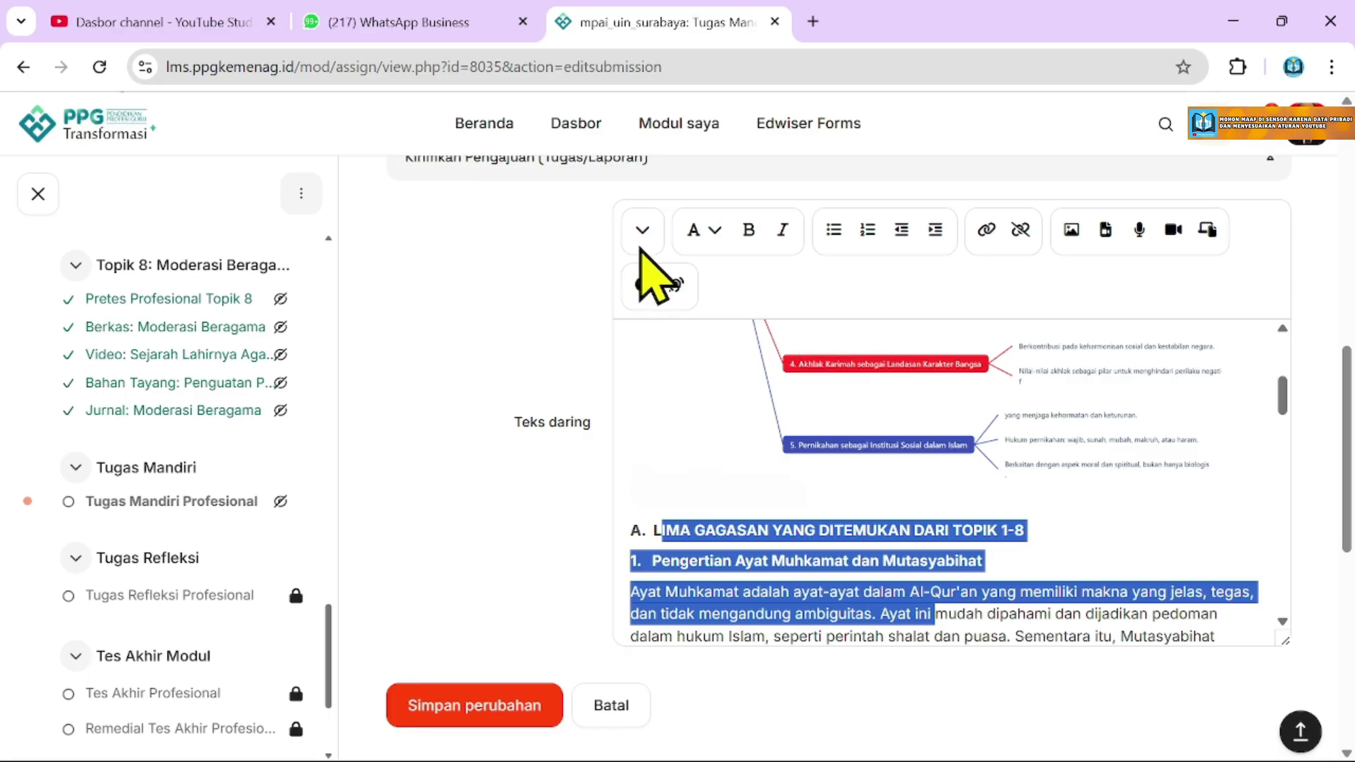
{"action": "left_click", "coordinate": [641, 233]}
{"action": "left_click", "coordinate": [640, 233]}
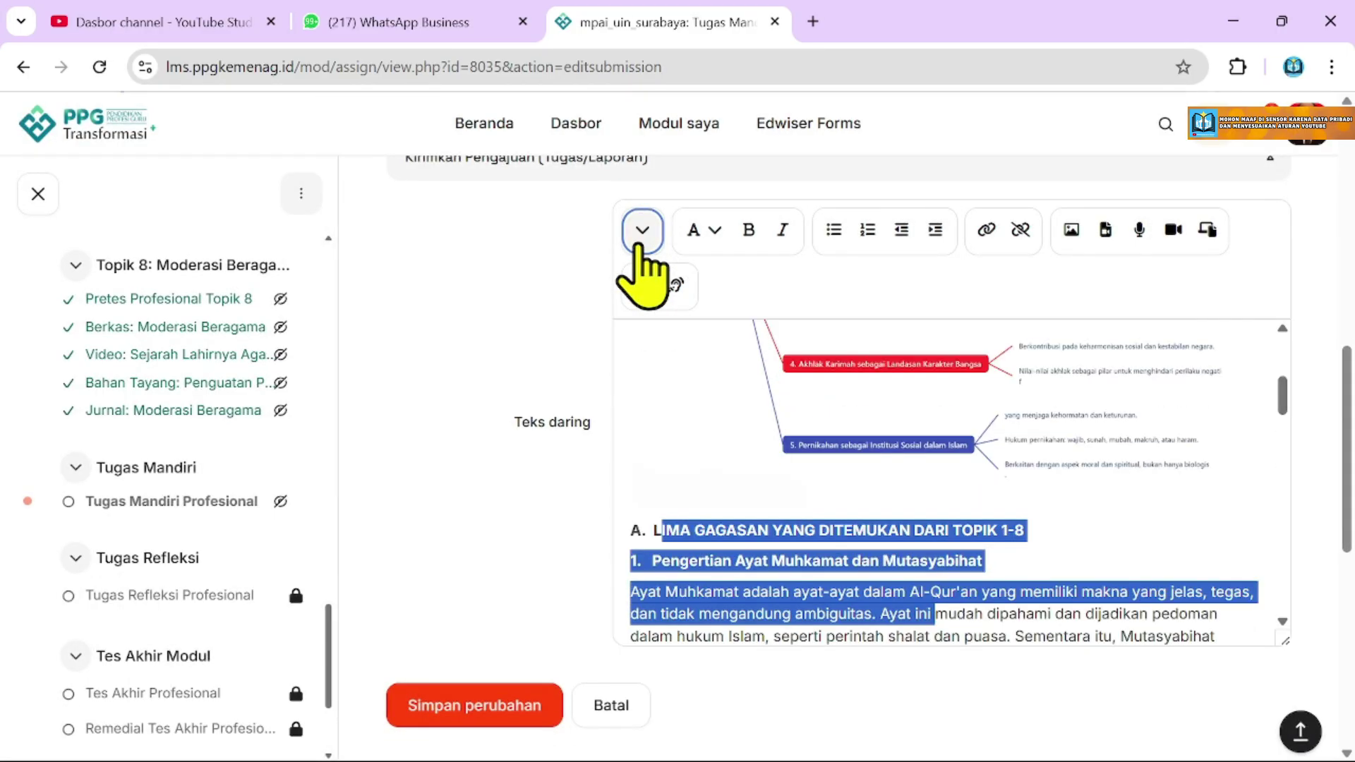
{"action": "left_click", "coordinate": [986, 529]}
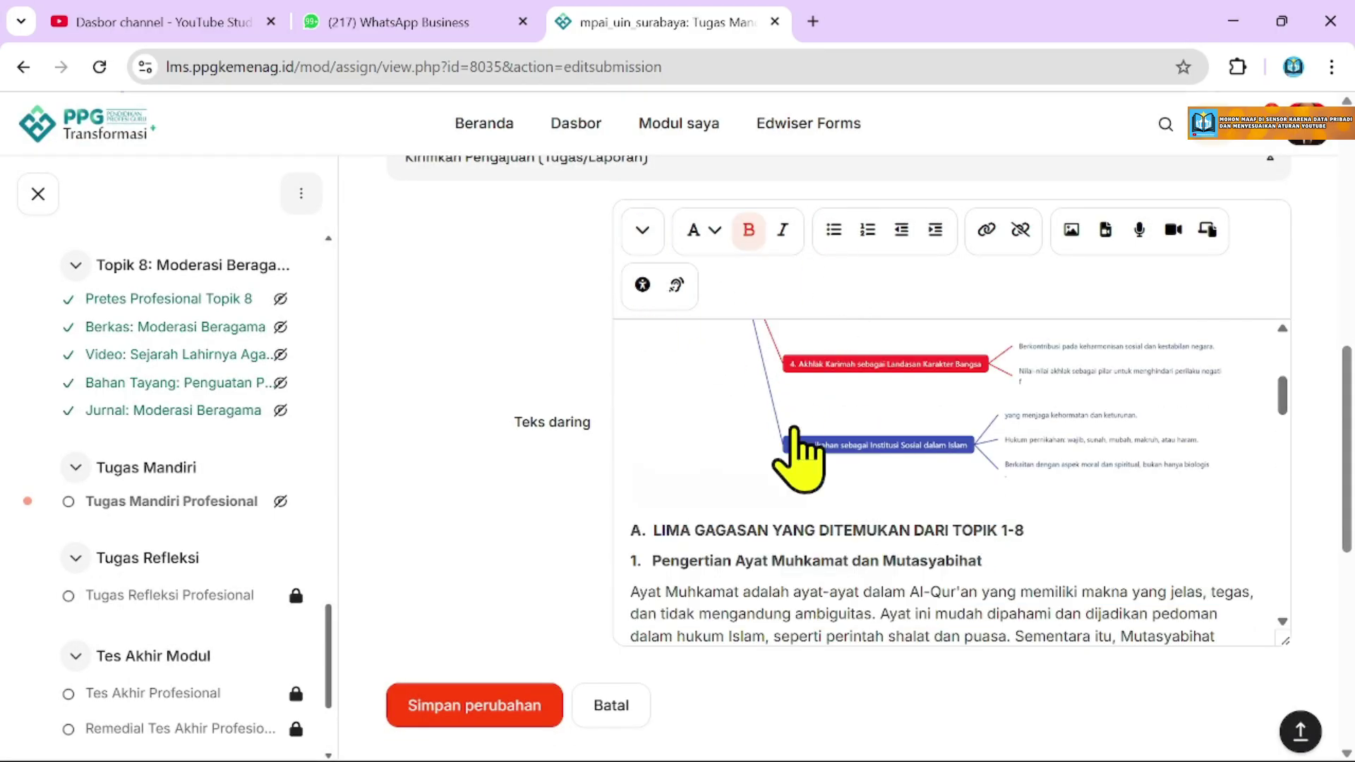
Save the Tugas Mandiri Profesional submission and check its submission status.
{"action": "scroll", "coordinate": [862, 542], "scroll_direction": "down", "scroll_amount": 10}
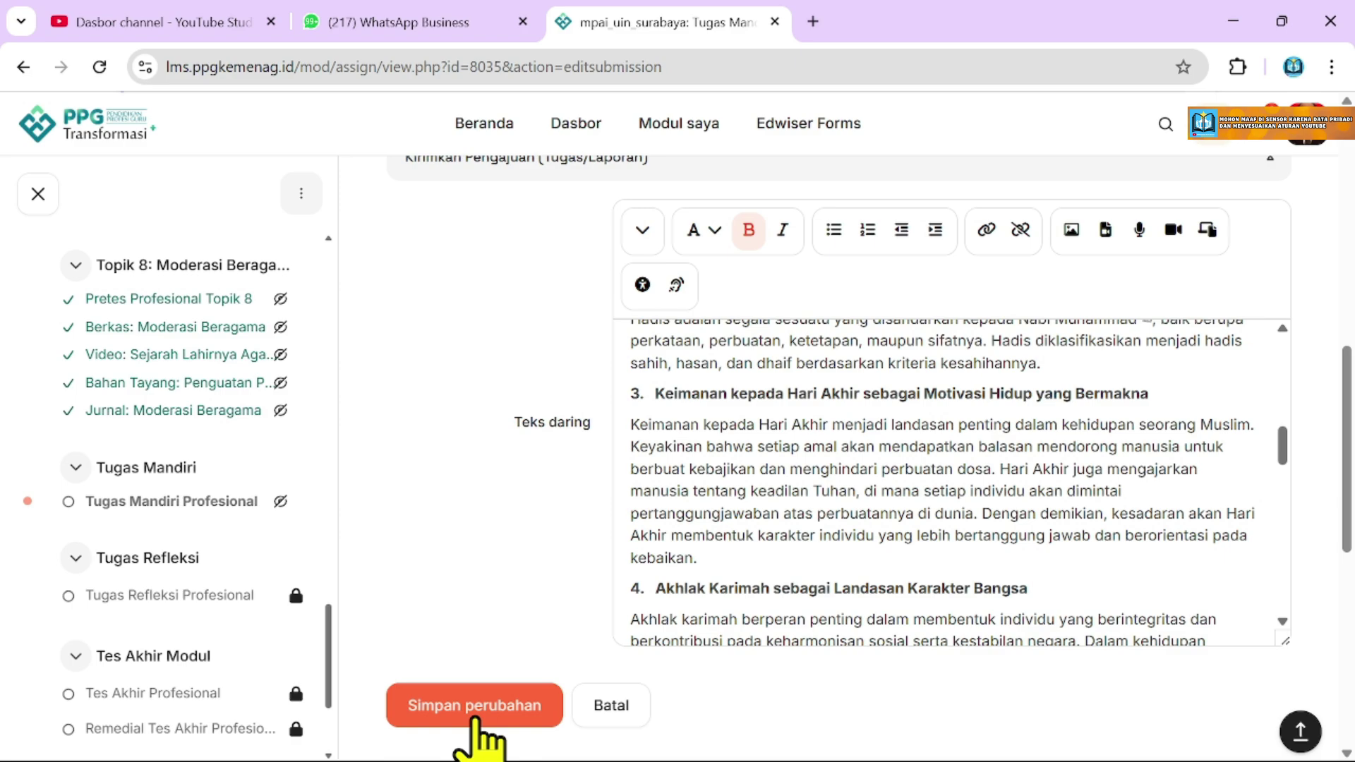
{"action": "left_click", "coordinate": [475, 706]}
{"action": "scroll", "coordinate": [823, 414], "scroll_direction": "down", "scroll_amount": 6}
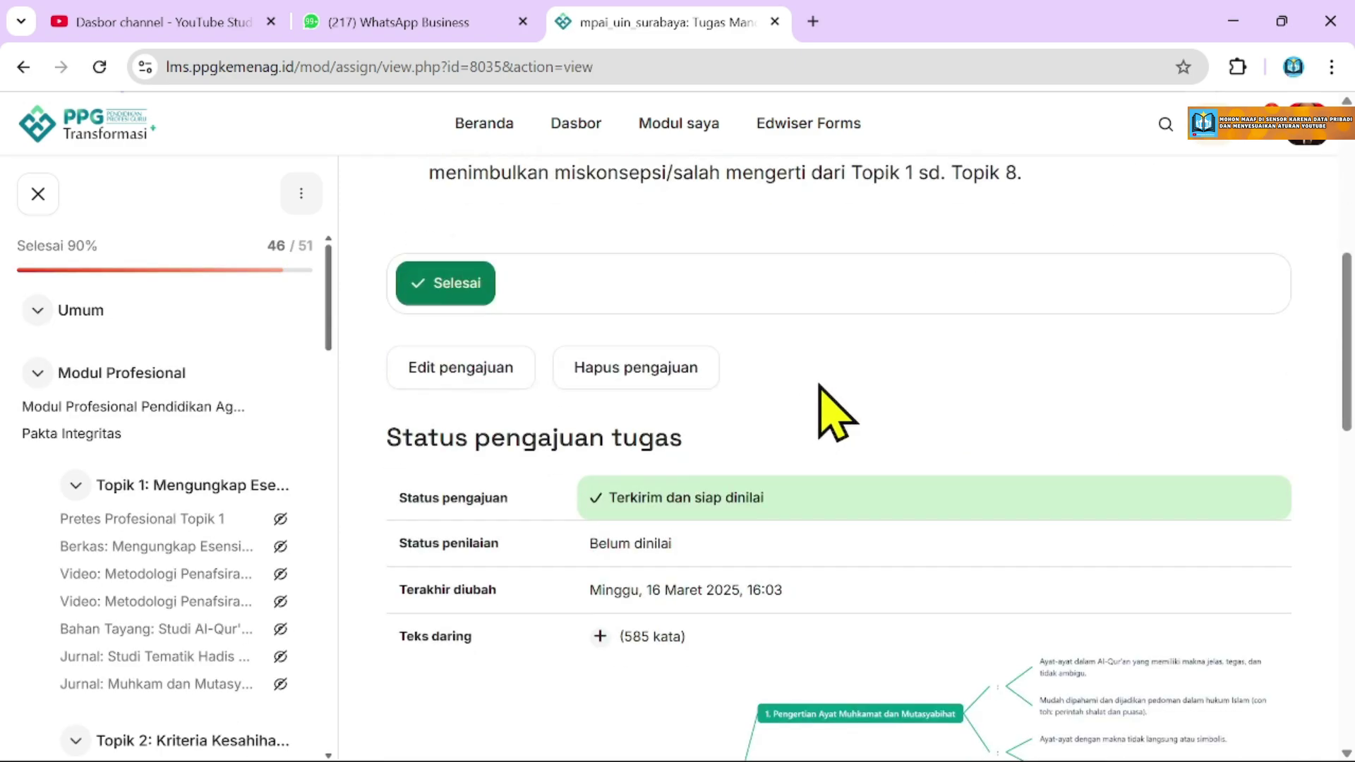
{"action": "scroll", "coordinate": [804, 459], "scroll_direction": "down", "scroll_amount": 3}
{"action": "scroll", "coordinate": [706, 469], "scroll_direction": "up", "scroll_amount": 2}
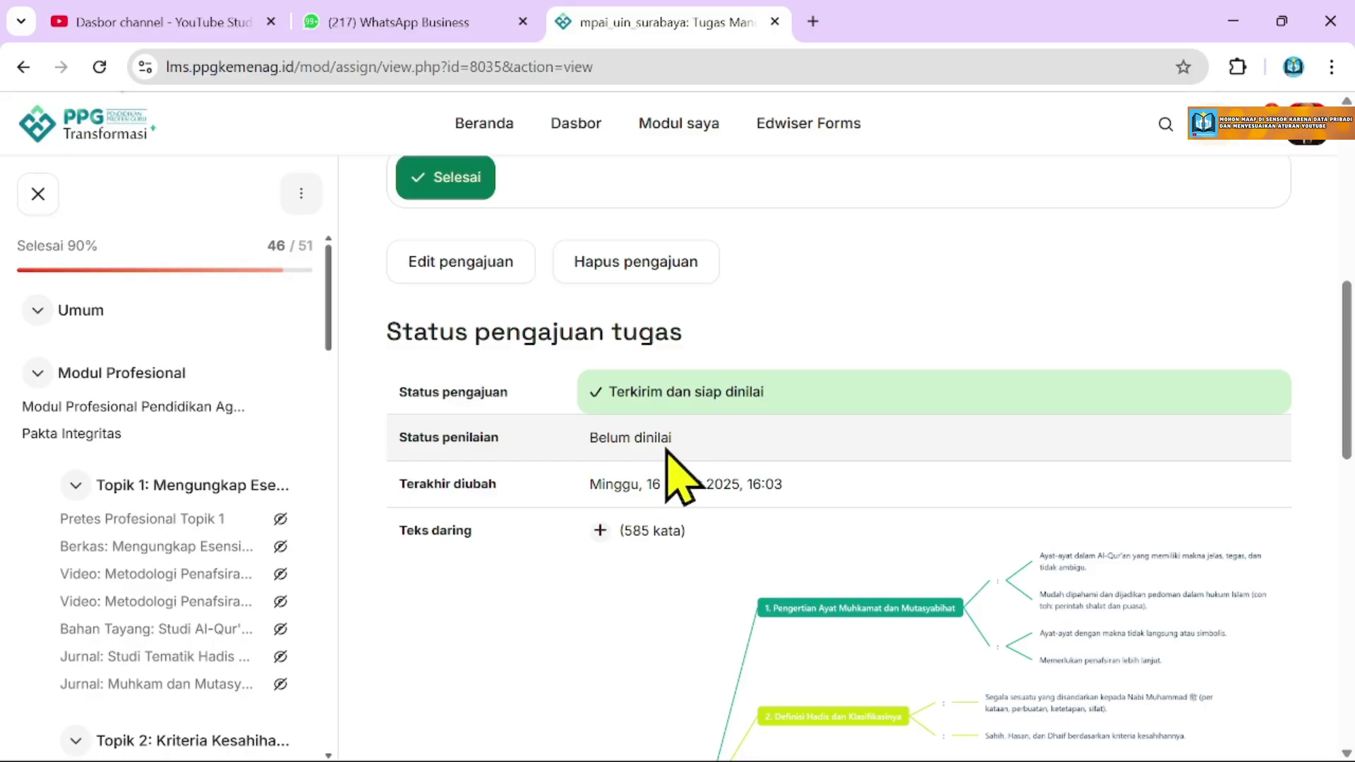
Review the saved submission's Teks daring preview, from the mind map to the start of section A, and its submission status.
{"action": "scroll", "coordinate": [515, 521], "scroll_direction": "down", "scroll_amount": 4}
{"action": "scroll", "coordinate": [887, 447], "scroll_direction": "down", "scroll_amount": 7}
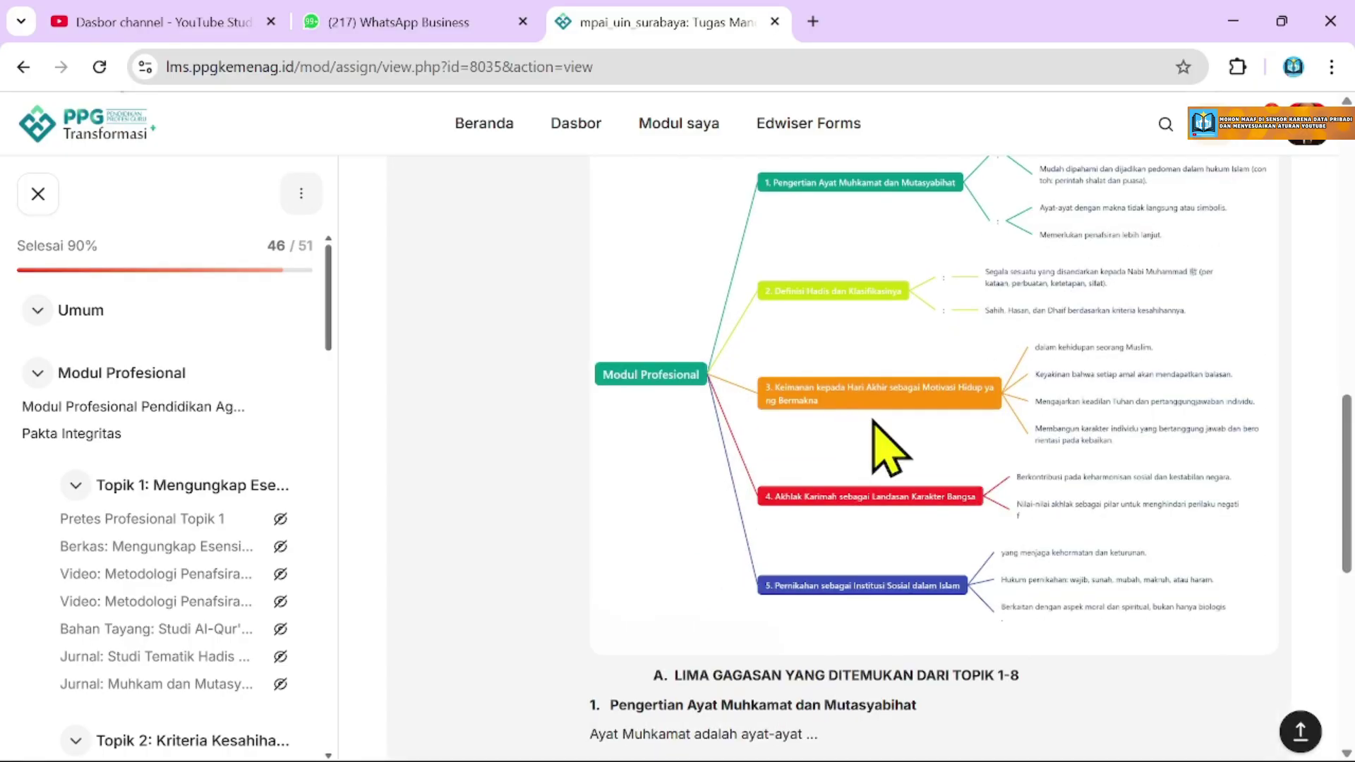
{"action": "scroll", "coordinate": [1164, 416], "scroll_direction": "up", "scroll_amount": 4}
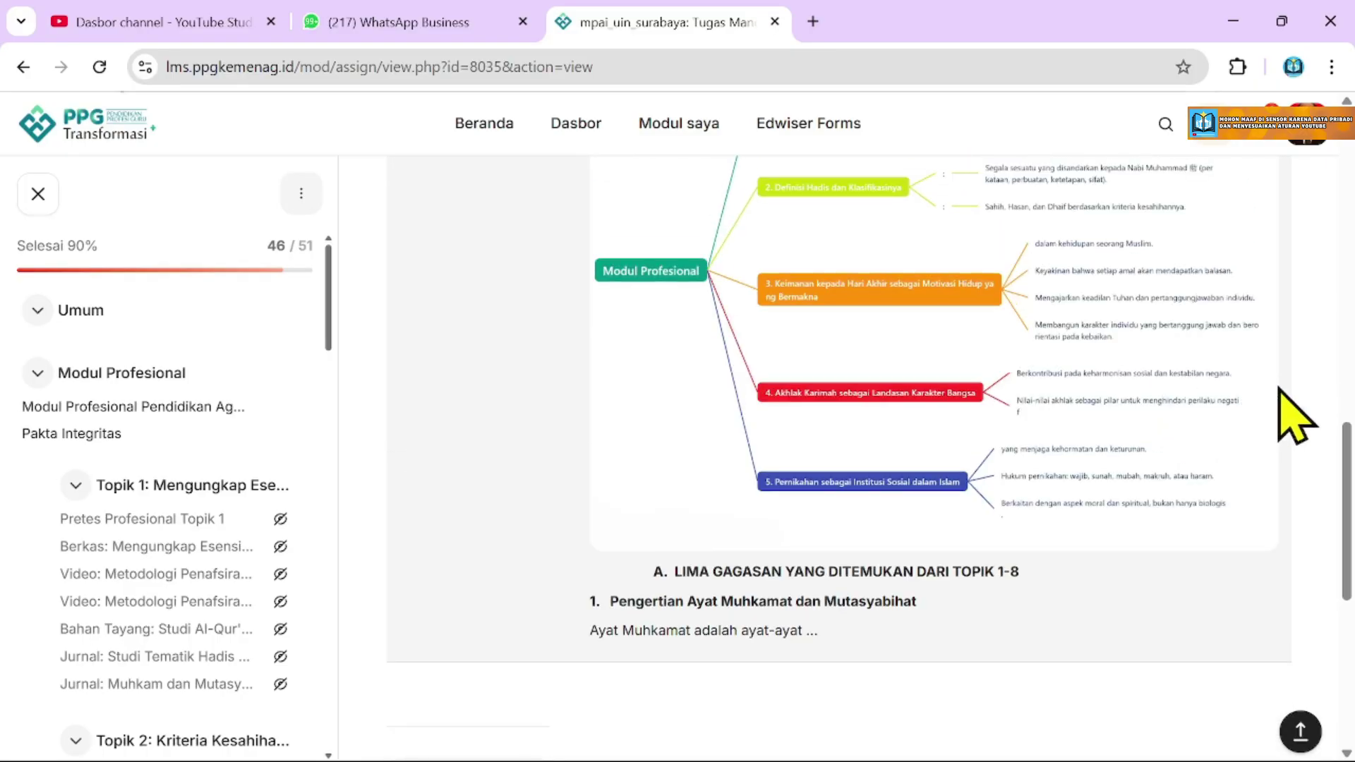
{"action": "scroll", "coordinate": [1271, 417], "scroll_direction": "down", "scroll_amount": 6}
{"action": "scroll", "coordinate": [771, 487], "scroll_direction": "up", "scroll_amount": 5}
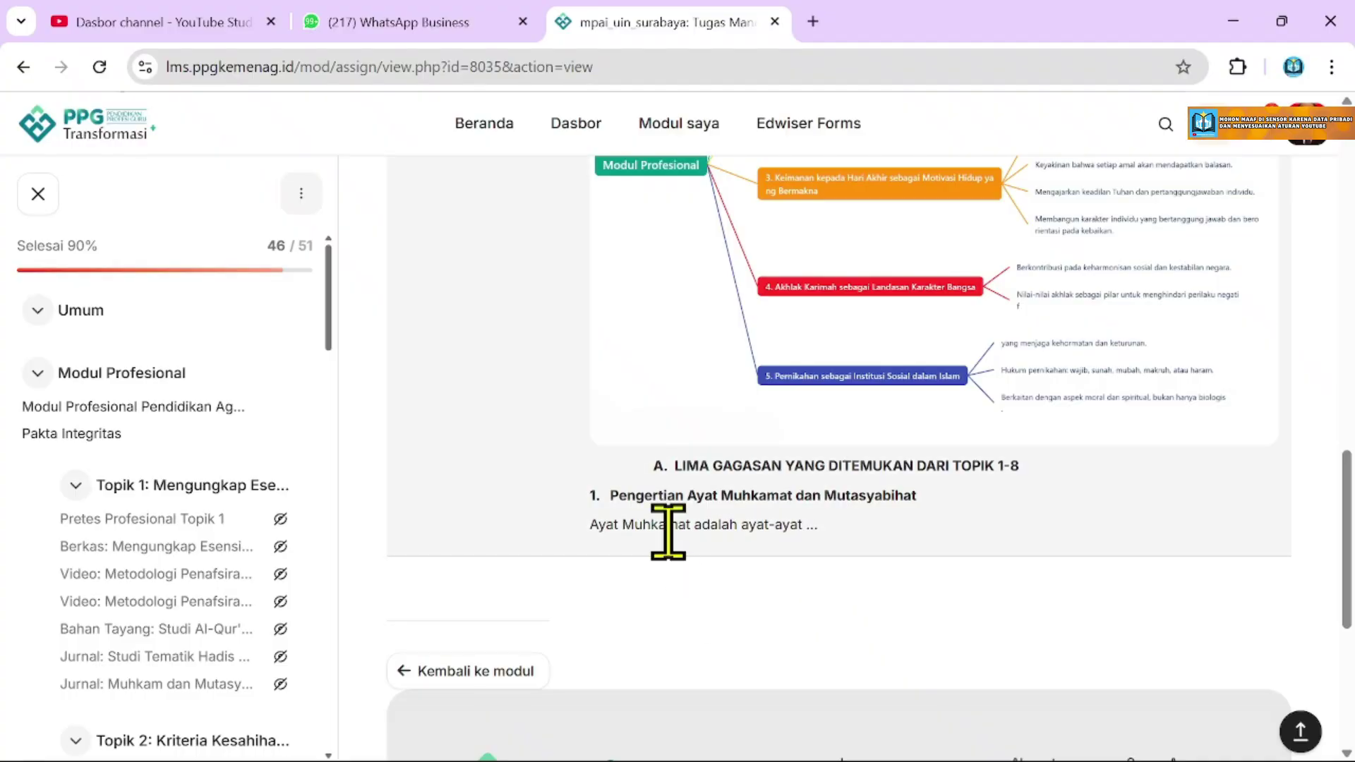
{"action": "scroll", "coordinate": [734, 485], "scroll_direction": "up", "scroll_amount": 2}
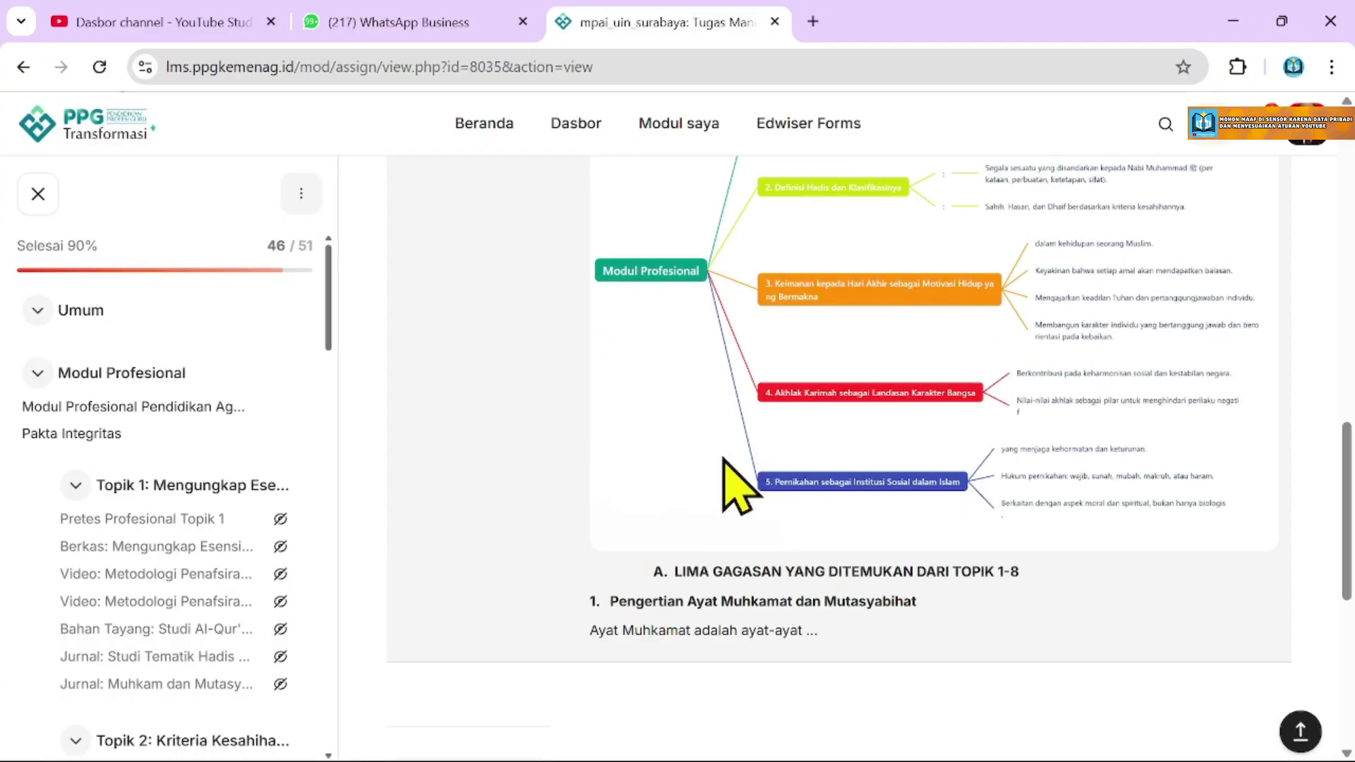
{"action": "scroll", "coordinate": [907, 447], "scroll_direction": "up", "scroll_amount": 3}
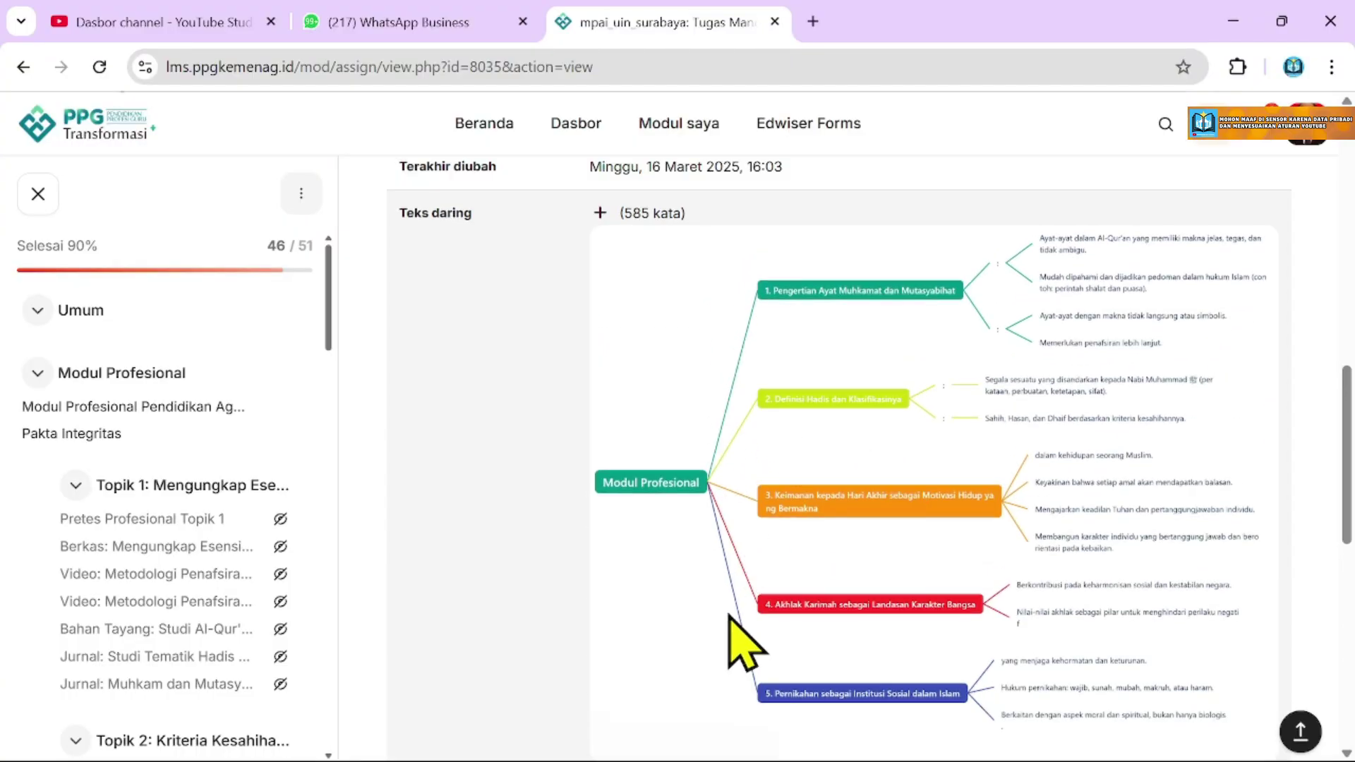
{"action": "scroll", "coordinate": [736, 620], "scroll_direction": "down", "scroll_amount": 5}
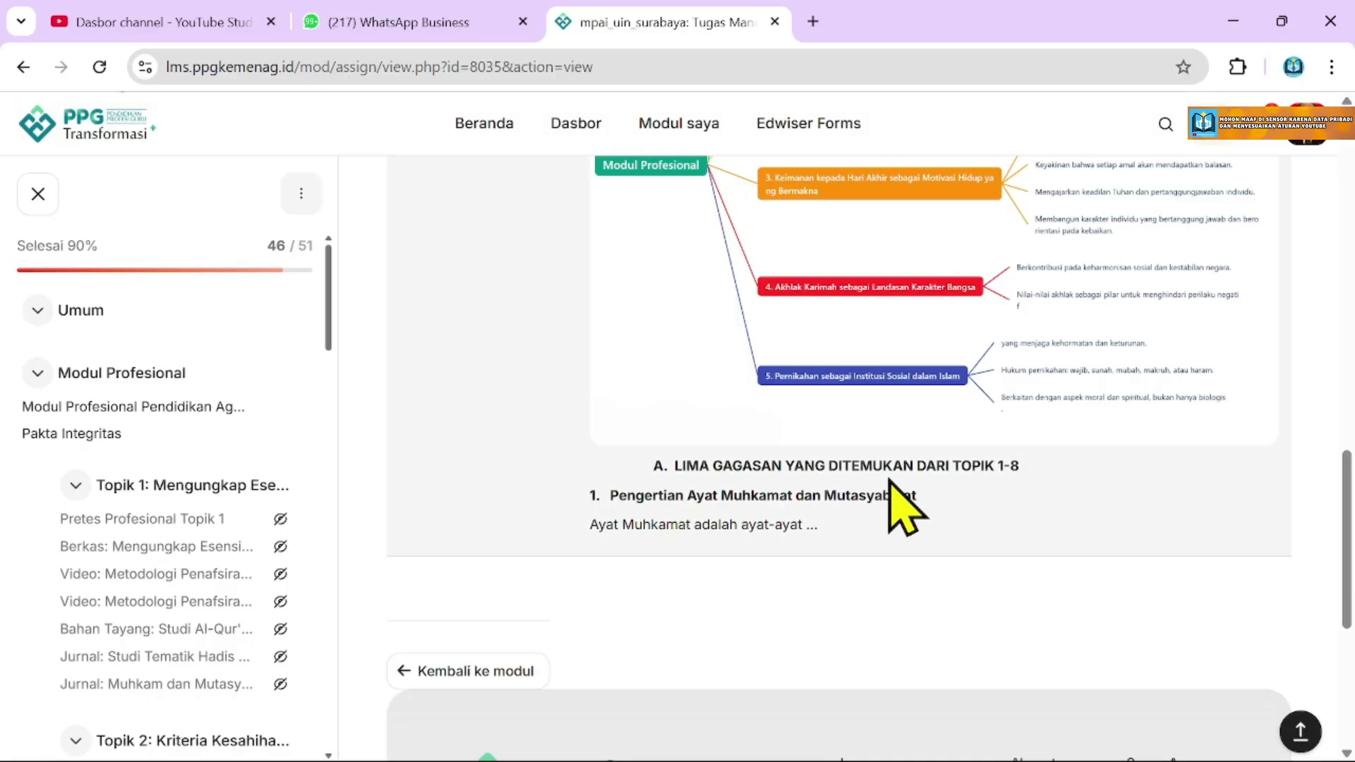
{"action": "scroll", "coordinate": [840, 458], "scroll_direction": "down", "scroll_amount": 1}
{"action": "scroll", "coordinate": [826, 459], "scroll_direction": "down", "scroll_amount": 3}
{"action": "scroll", "coordinate": [823, 484], "scroll_direction": "up", "scroll_amount": 12}
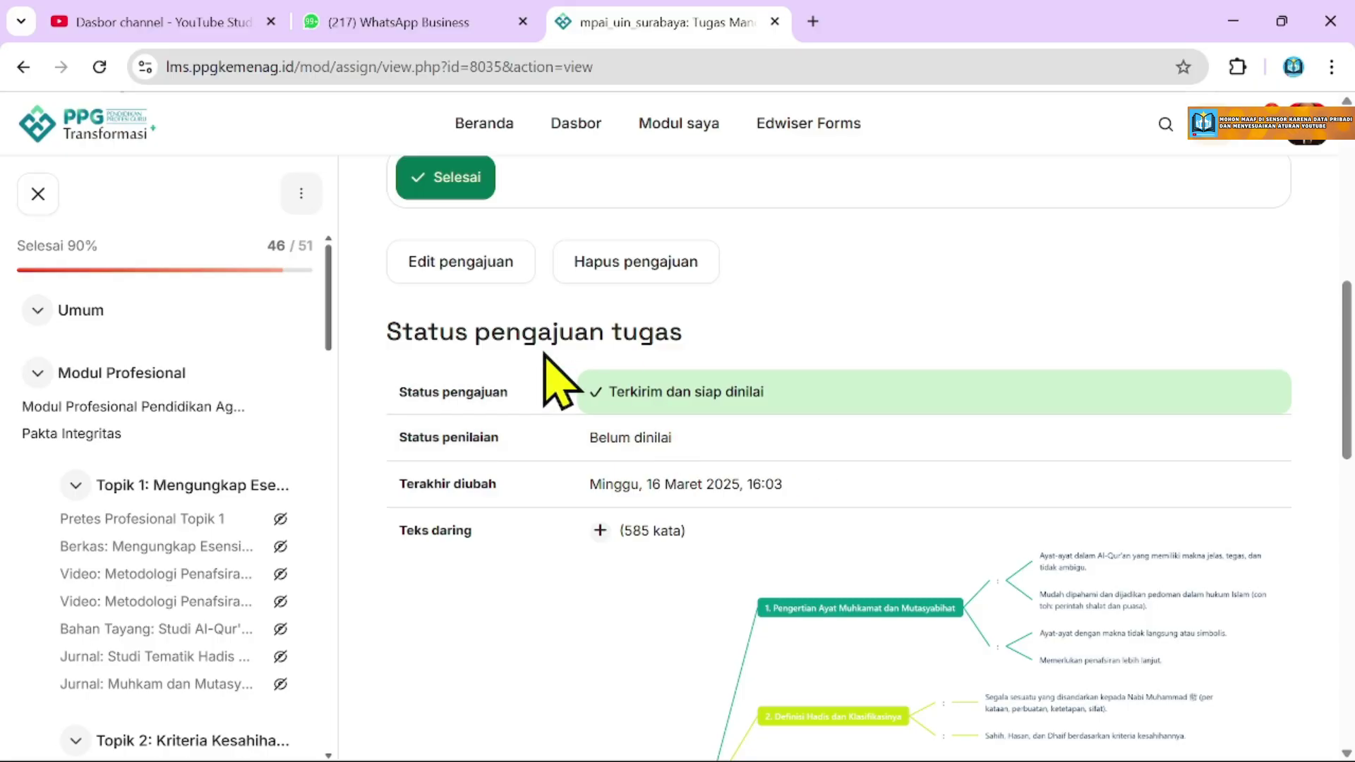
Reopen the submission for editing and check the Teks daring content from the mind map through section A, item 5.
{"action": "left_click", "coordinate": [466, 251]}
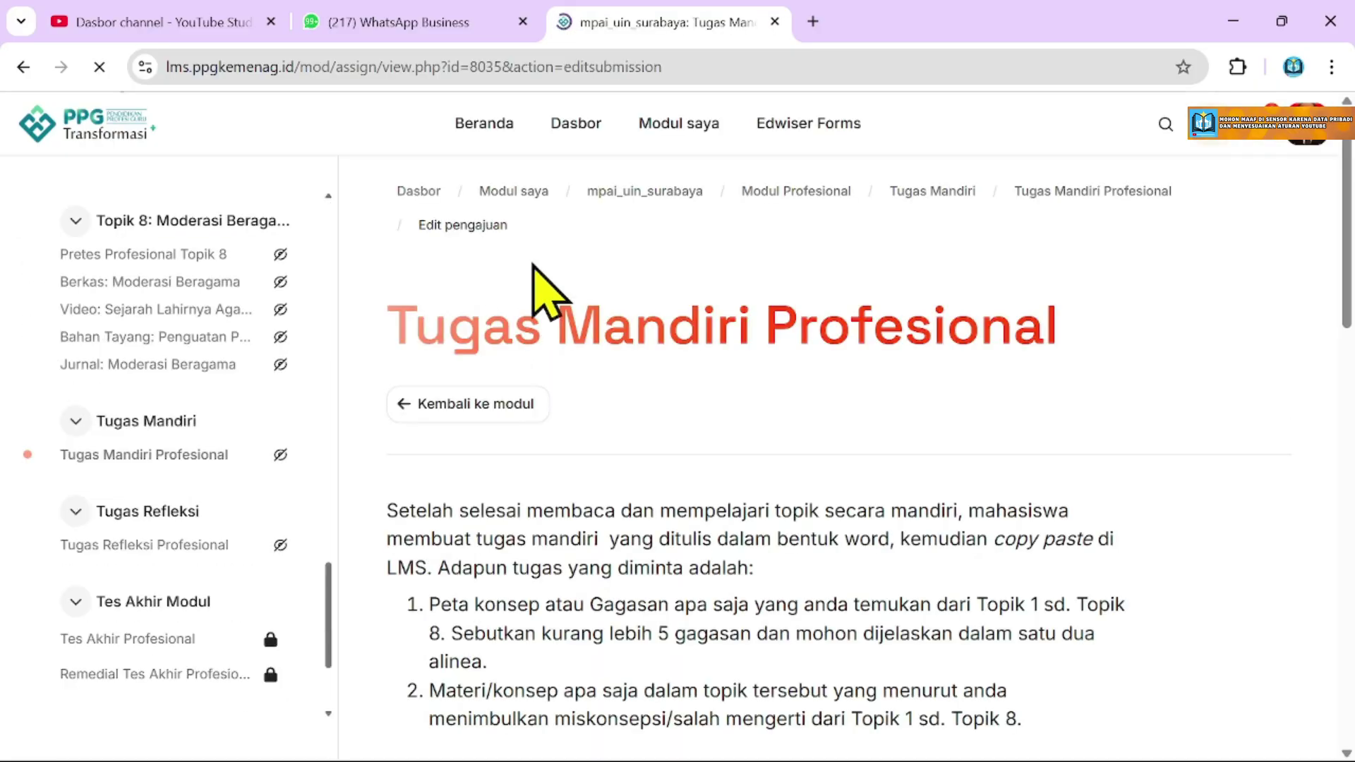
{"action": "scroll", "coordinate": [783, 339], "scroll_direction": "down", "scroll_amount": 10}
{"action": "scroll", "coordinate": [975, 501], "scroll_direction": "down", "scroll_amount": 2}
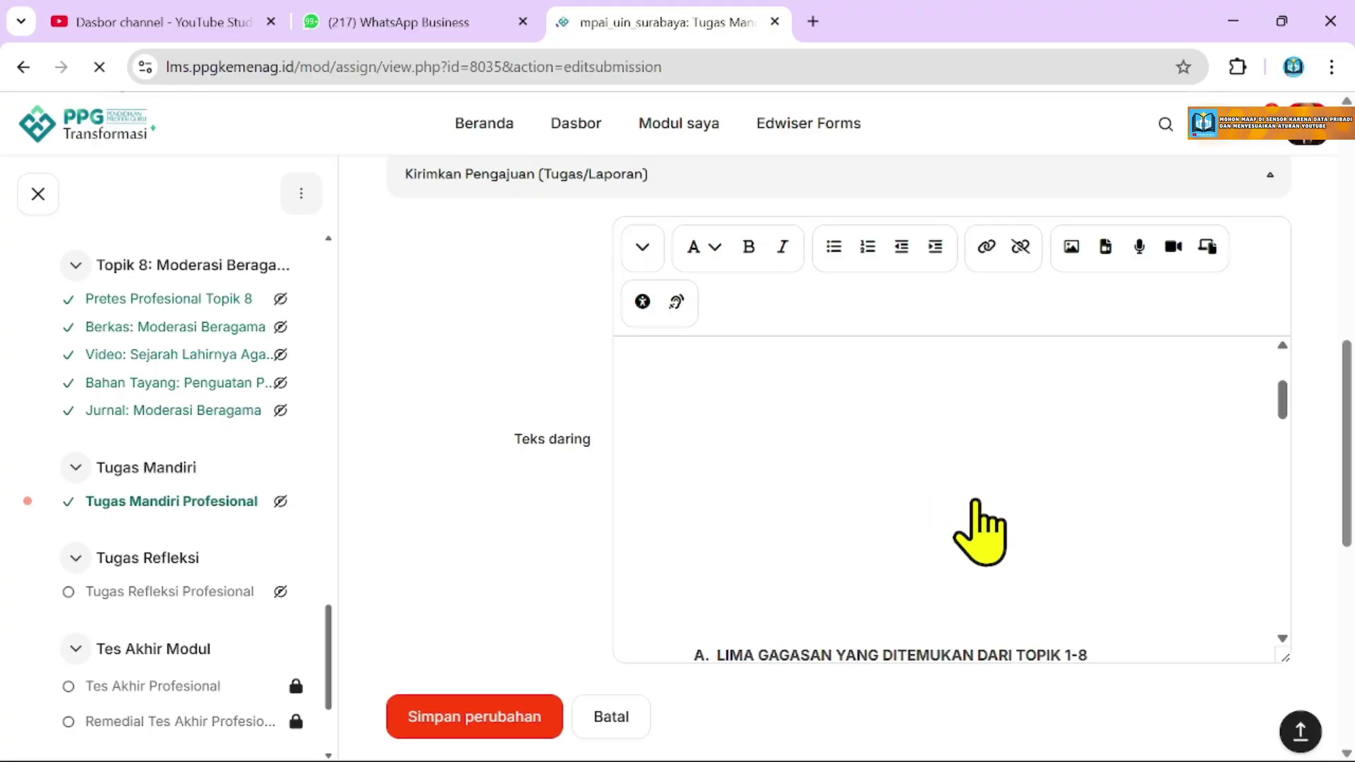
{"action": "scroll", "coordinate": [1056, 518], "scroll_direction": "up", "scroll_amount": 2}
{"action": "scroll", "coordinate": [1056, 518], "scroll_direction": "down", "scroll_amount": 5}
{"action": "scroll", "coordinate": [1058, 550], "scroll_direction": "up", "scroll_amount": 5}
{"action": "scroll", "coordinate": [1058, 550], "scroll_direction": "down", "scroll_amount": 7}
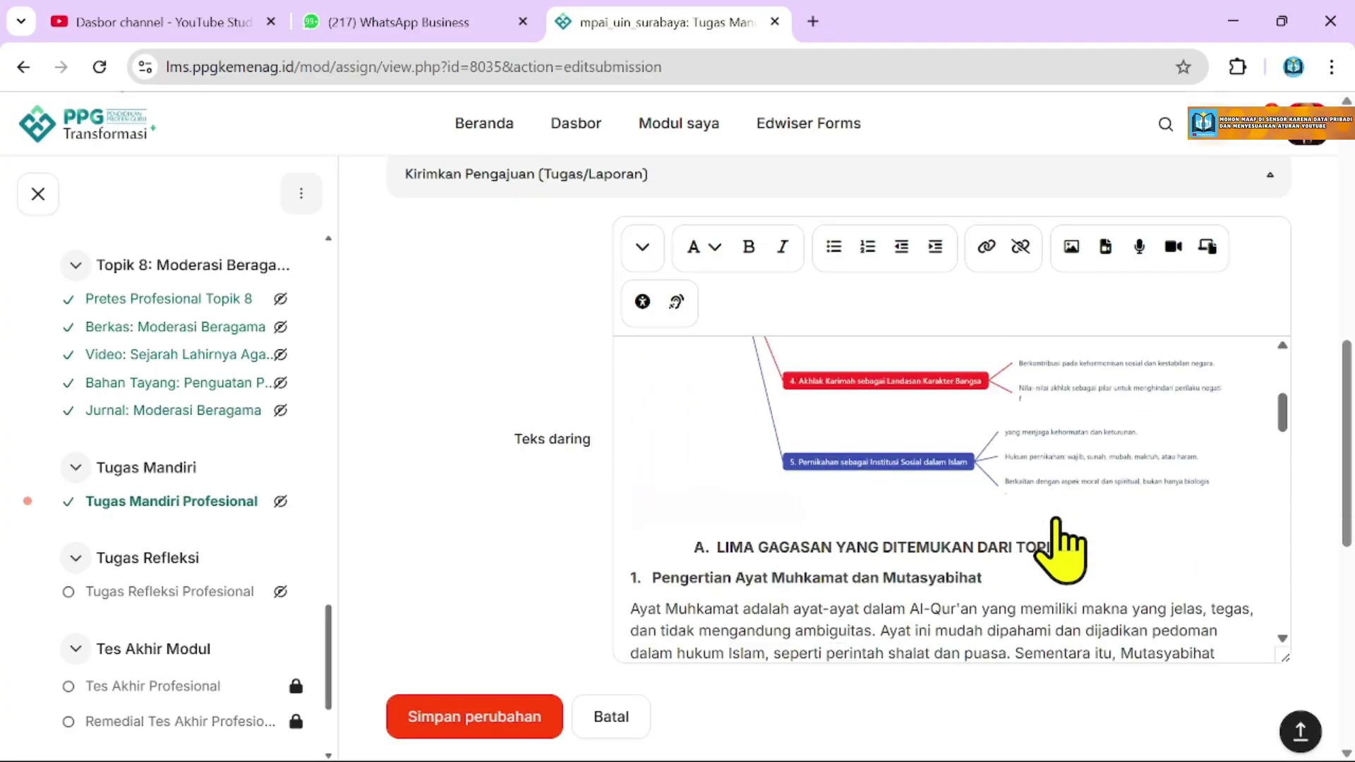
{"action": "scroll", "coordinate": [977, 460], "scroll_direction": "down", "scroll_amount": 5}
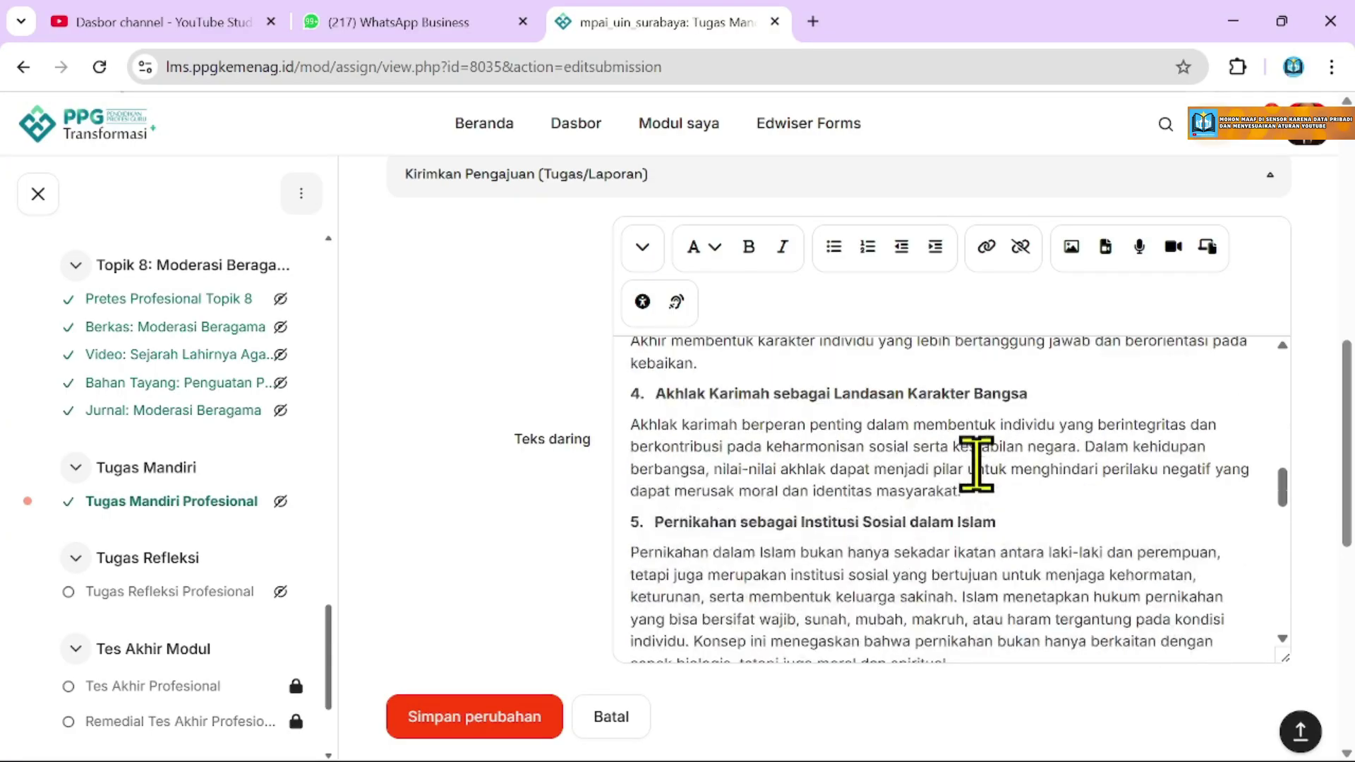
Add a period after "kesahihannya" at the end of the paragraph under "2. Definisi Hadis dan Klasifikasinya".
{"action": "scroll", "coordinate": [917, 469], "scroll_direction": "up", "scroll_amount": 3}
{"action": "scroll", "coordinate": [742, 484], "scroll_direction": "up", "scroll_amount": 2}
{"action": "left_click_drag", "start_coordinate": [633, 438], "coordinate": [1008, 482]}
{"action": "left_click", "coordinate": [1021, 479]}
{"action": "left_click", "coordinate": [1070, 484]}
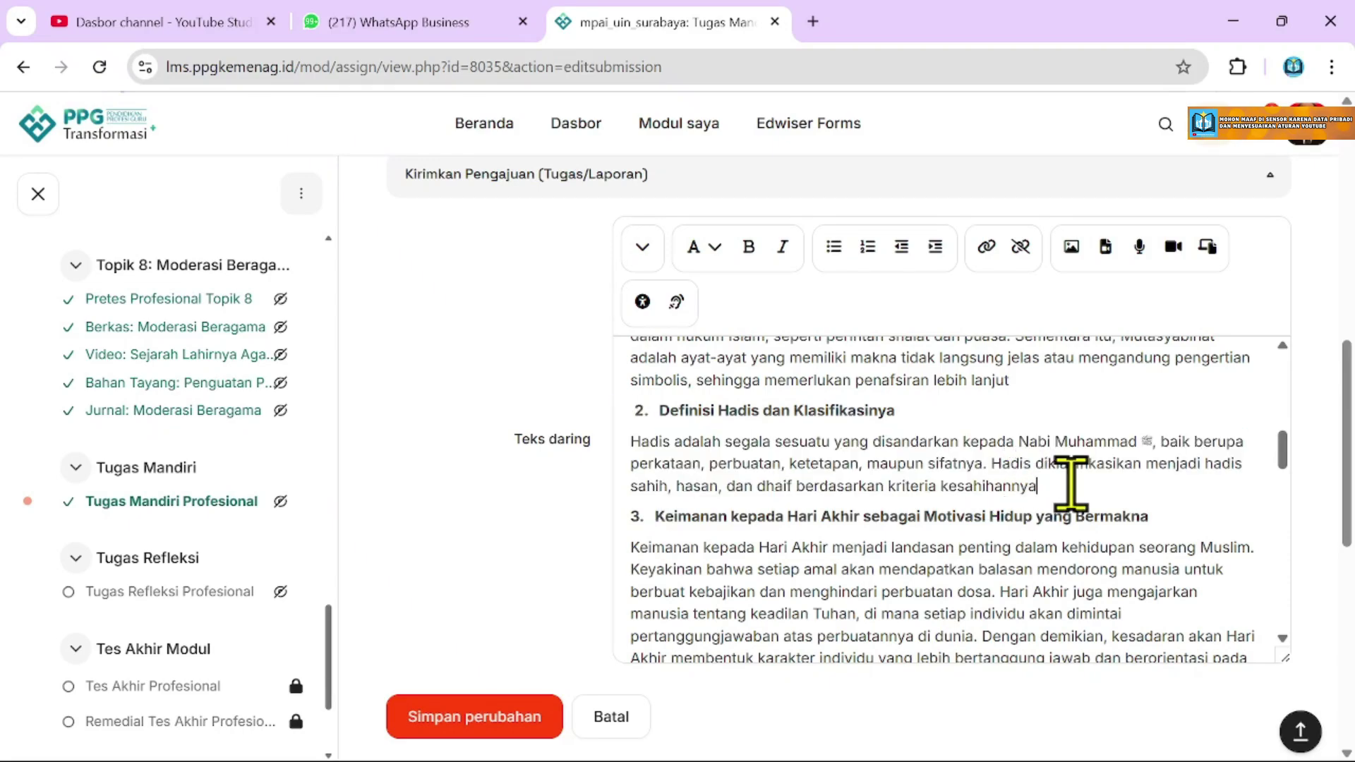
{"action": "type", "text": "."}
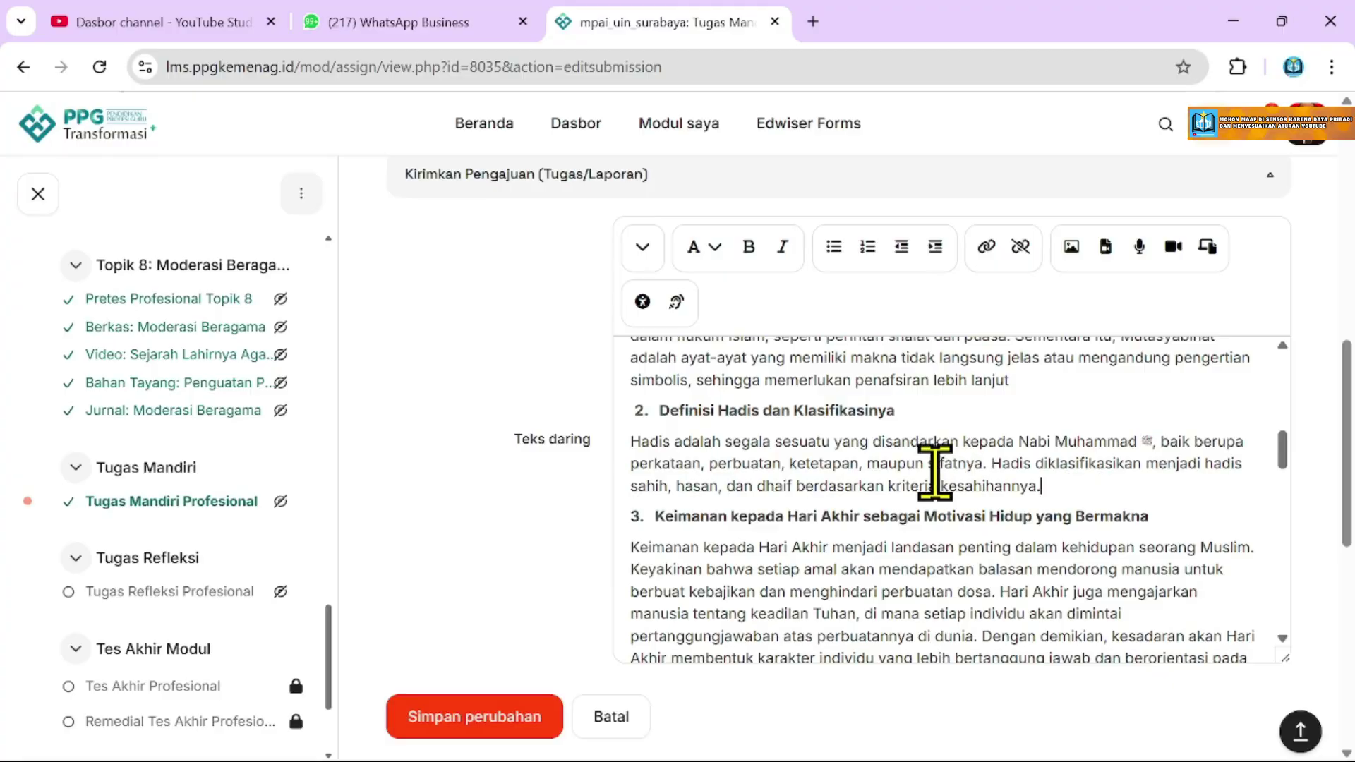
{"action": "scroll", "coordinate": [938, 469], "scroll_direction": "up", "scroll_amount": 2}
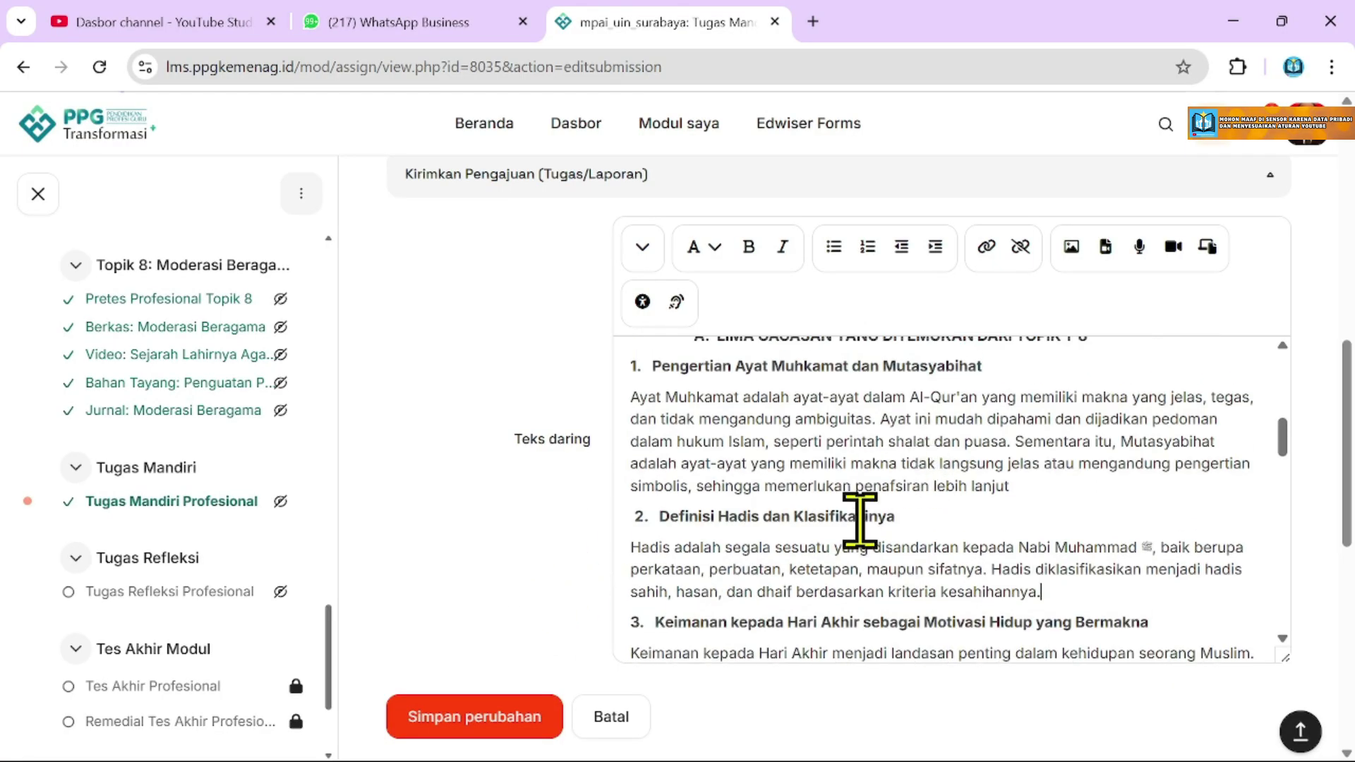
{"action": "scroll", "coordinate": [878, 519], "scroll_direction": "down", "scroll_amount": 2}
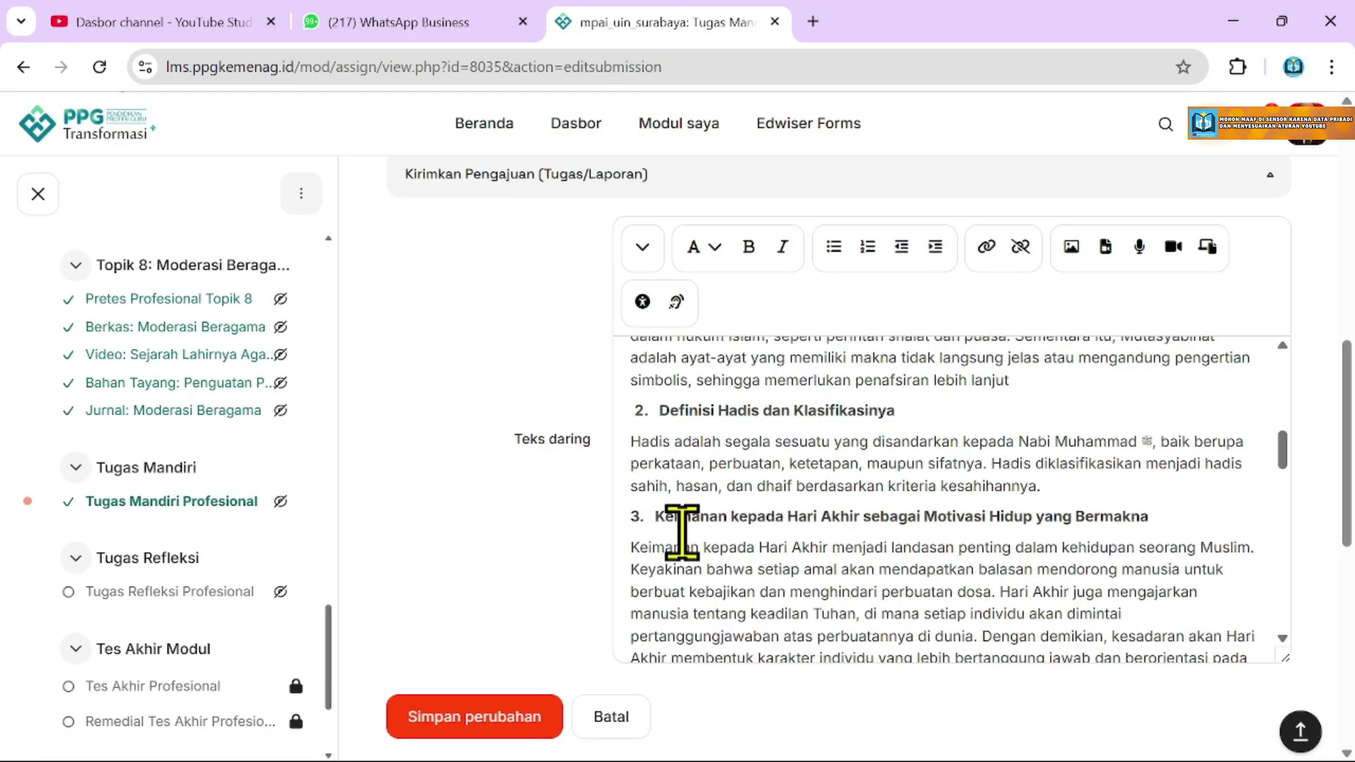
Save the edited submission and check its status table and the Teks daring preview with the mind map.
{"action": "left_click", "coordinate": [494, 720]}
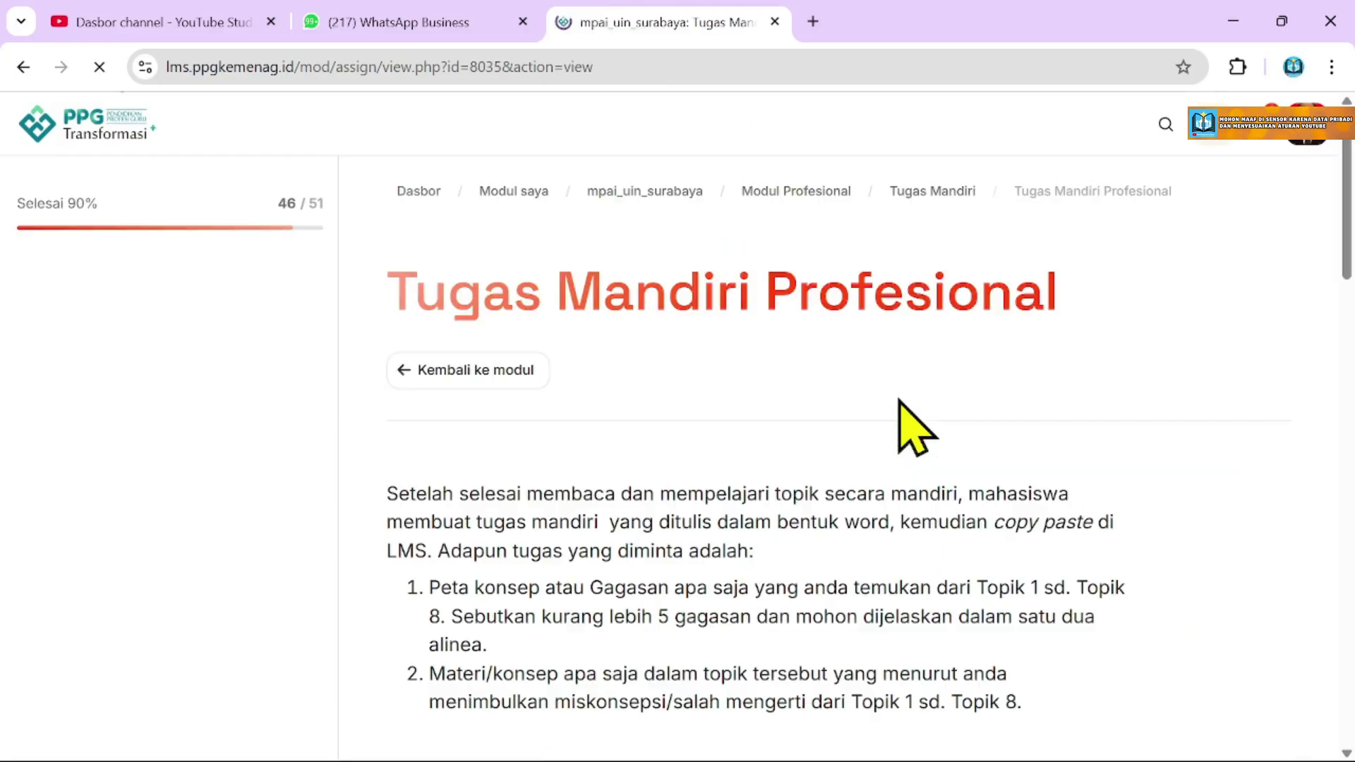
{"action": "scroll", "coordinate": [898, 402], "scroll_direction": "down", "scroll_amount": 9}
{"action": "scroll", "coordinate": [860, 452], "scroll_direction": "down", "scroll_amount": 8}
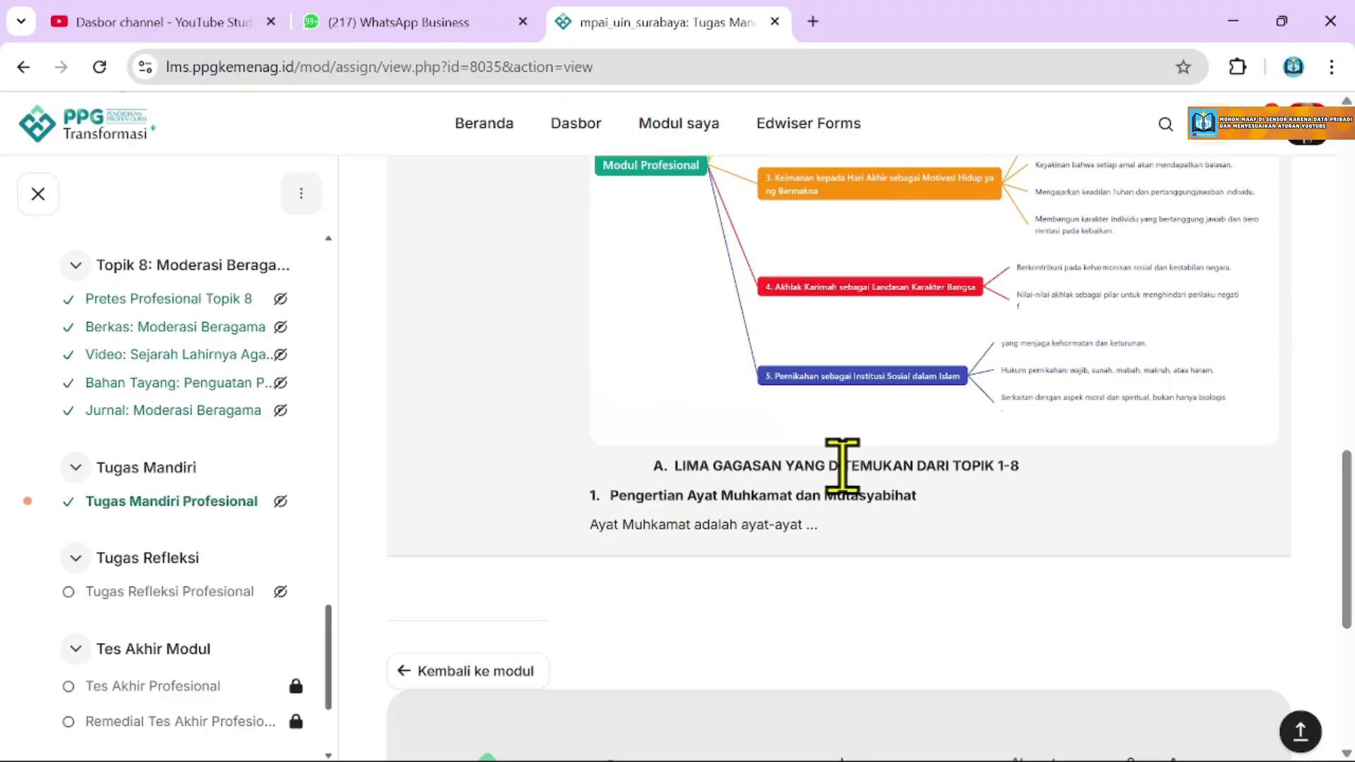
{"action": "scroll", "coordinate": [840, 466], "scroll_direction": "up", "scroll_amount": 9}
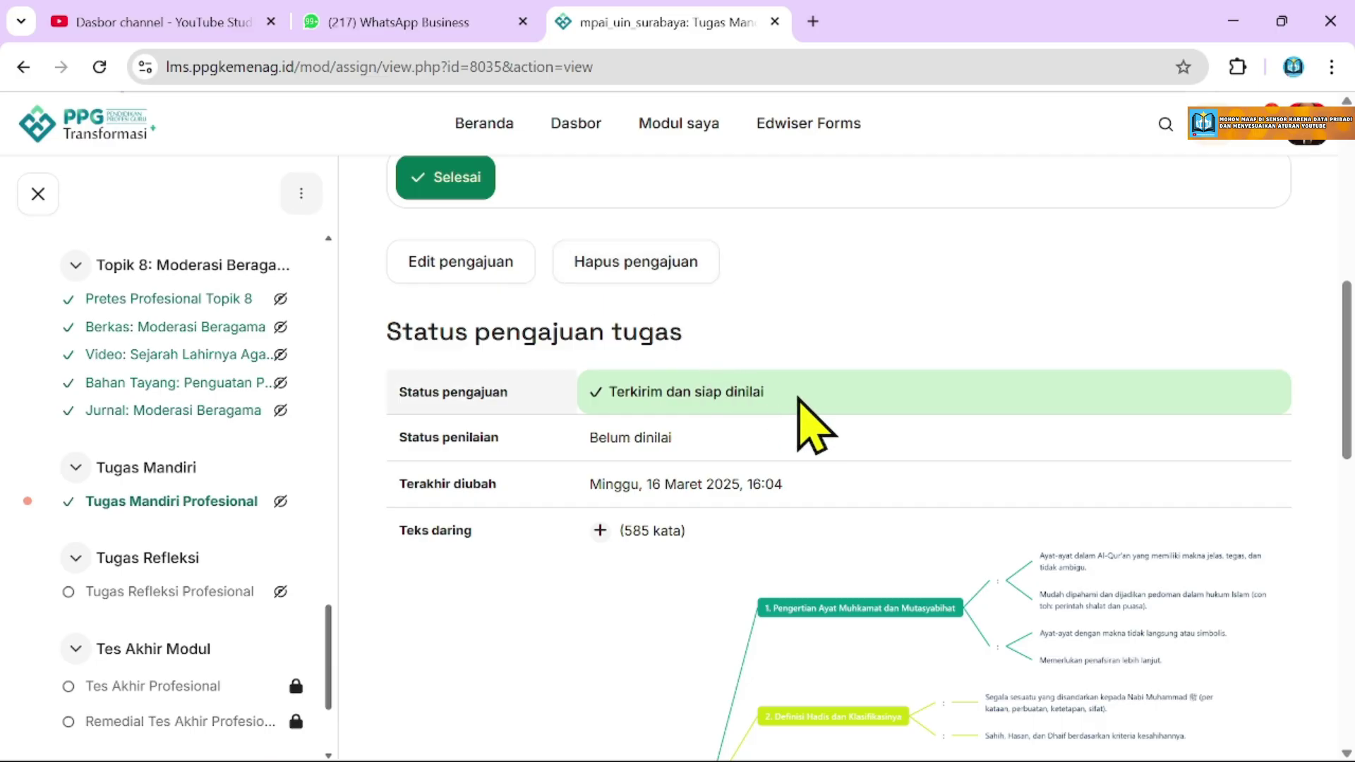
{"action": "scroll", "coordinate": [802, 423], "scroll_direction": "down", "scroll_amount": 4}
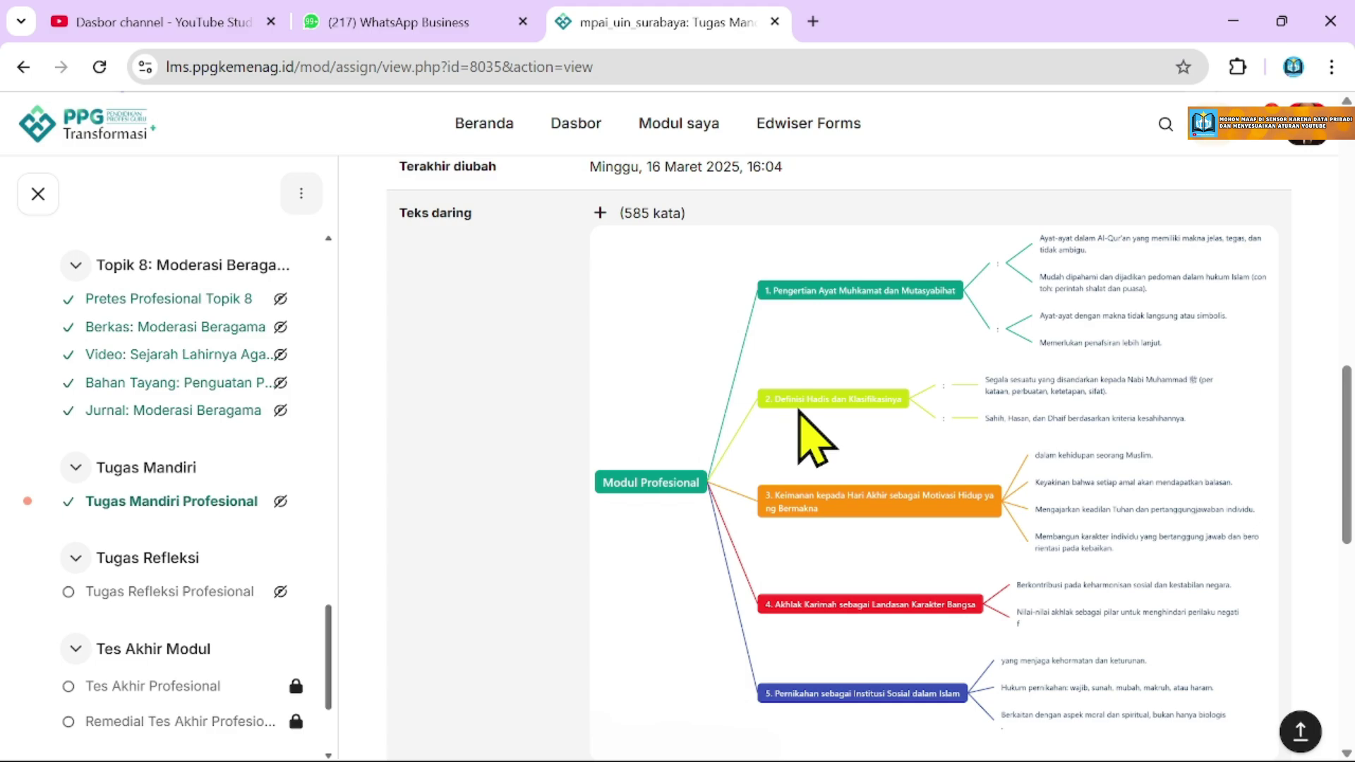
{"action": "scroll", "coordinate": [815, 441], "scroll_direction": "down", "scroll_amount": 4}
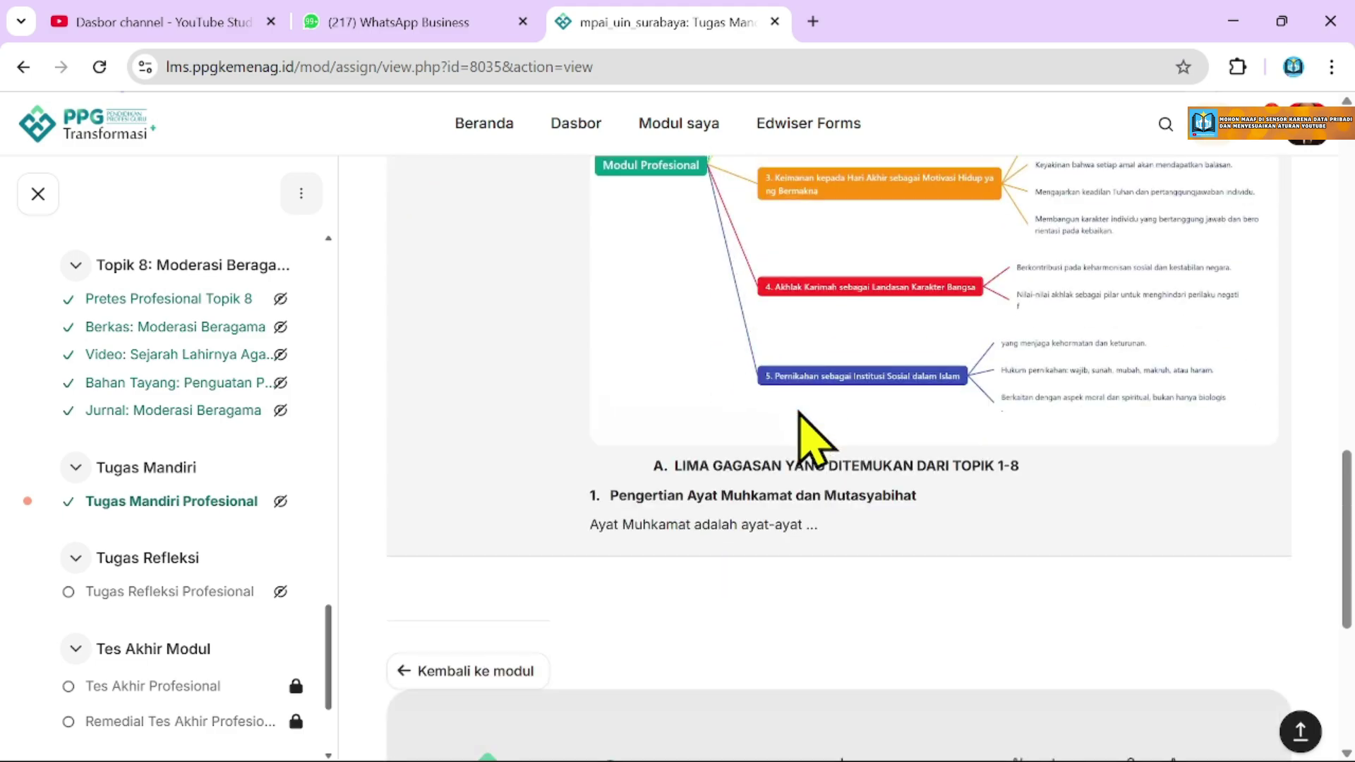
{"action": "scroll", "coordinate": [851, 586], "scroll_direction": "up", "scroll_amount": 5}
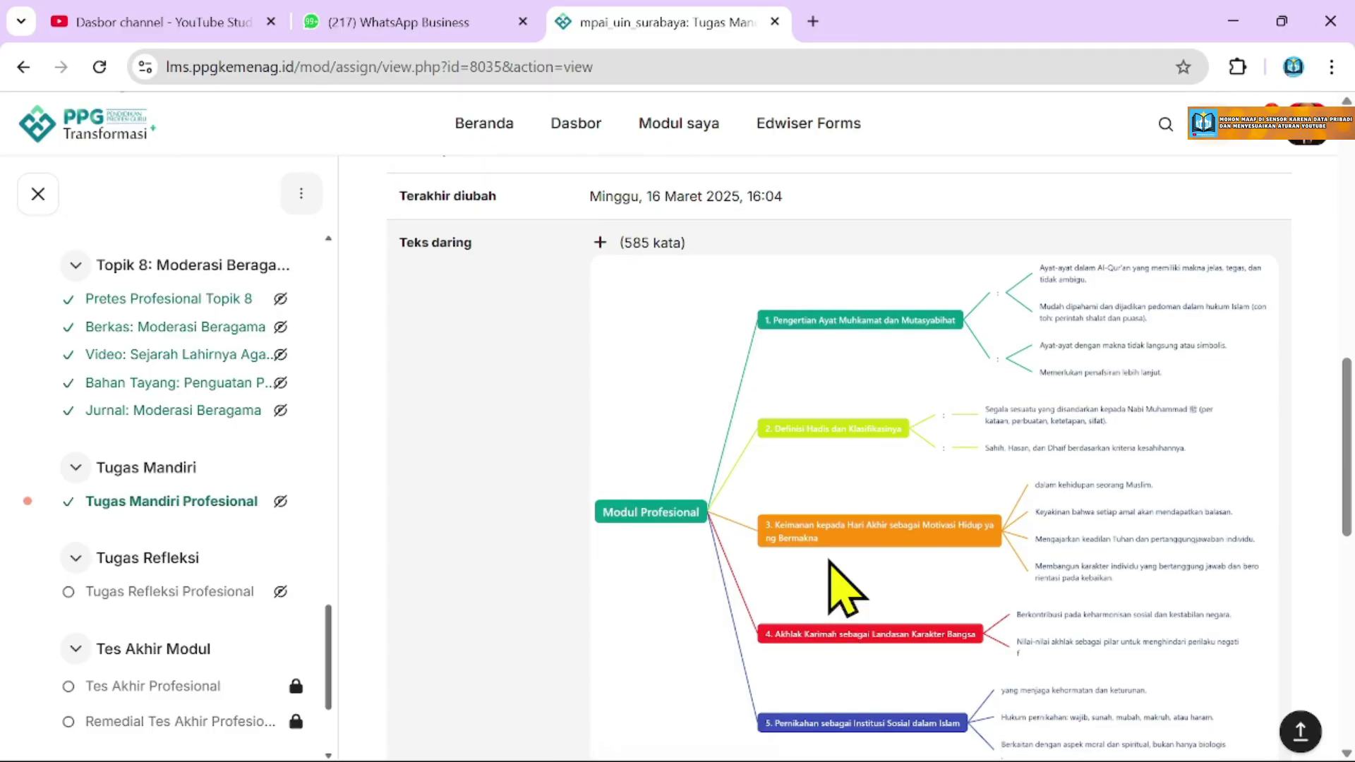
{"action": "scroll", "coordinate": [843, 590], "scroll_direction": "up", "scroll_amount": 3}
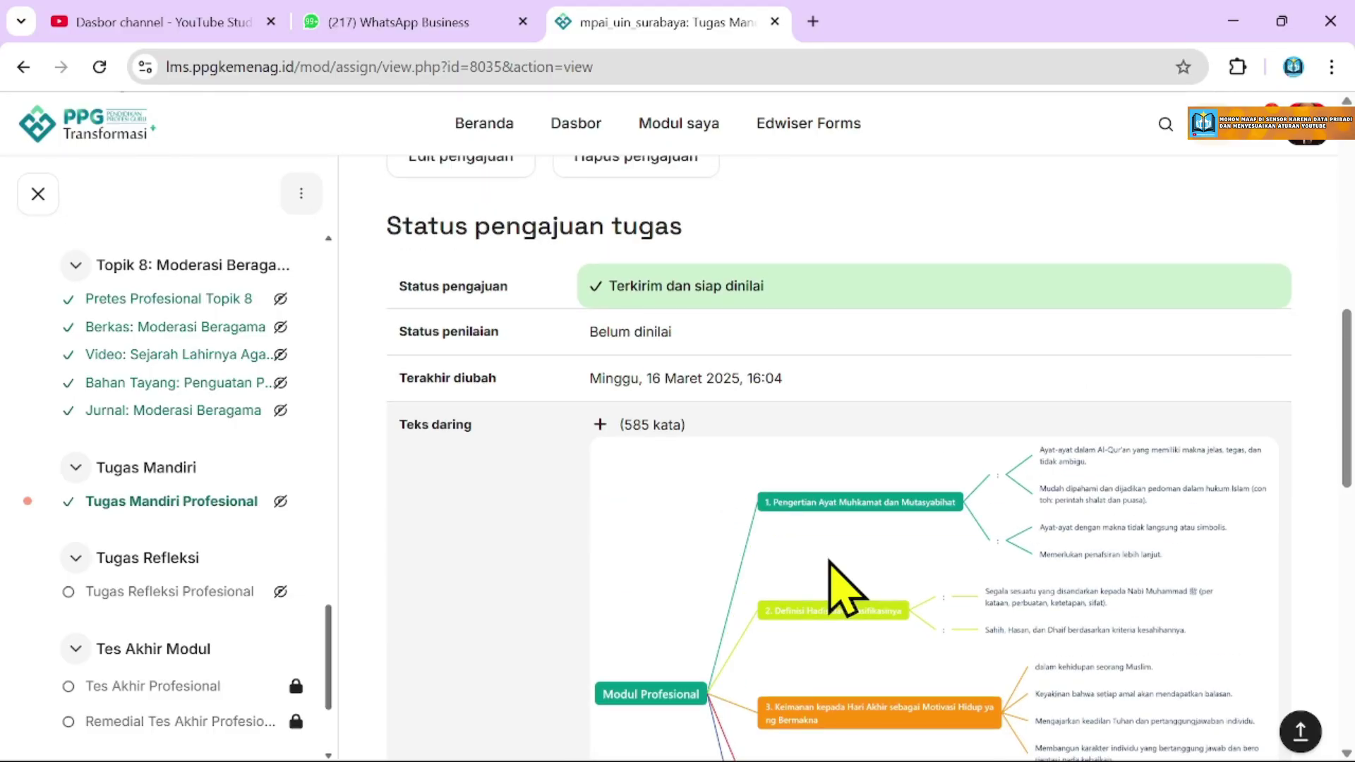